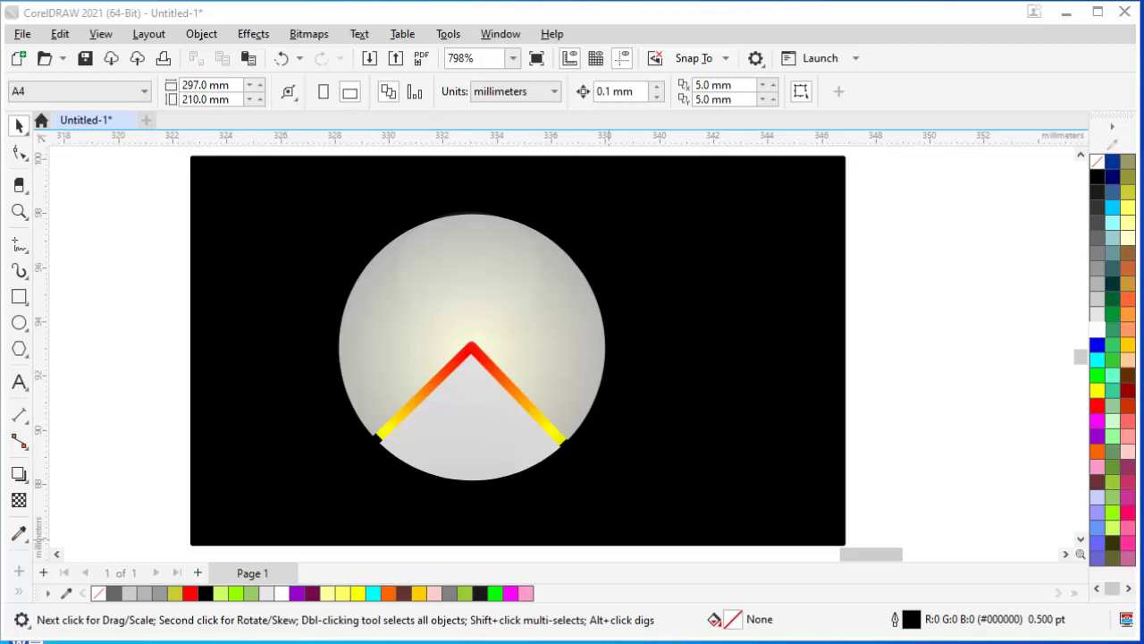
Zoom out, select the existing icon, and scroll to show empty canvas on its right.
{"action": "scroll", "coordinate": [403, 315], "scroll_direction": "down", "scroll_amount": 1}
{"action": "scroll", "coordinate": [375, 286], "scroll_direction": "down", "scroll_amount": 1}
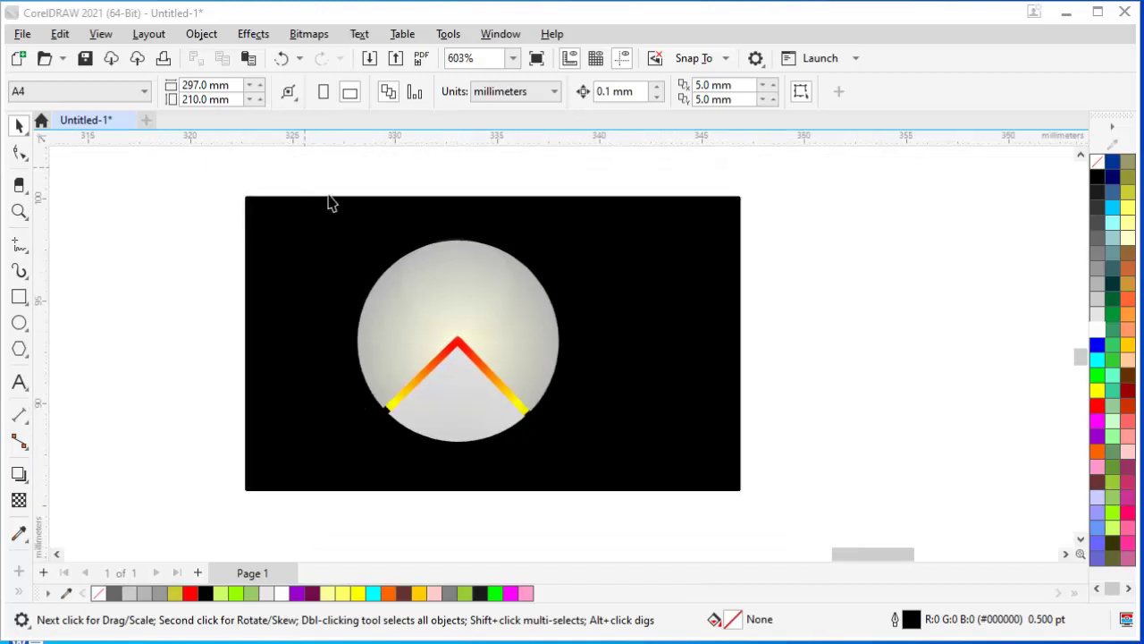
{"action": "left_click_drag", "start_coordinate": [304, 167], "coordinate": [618, 472]}
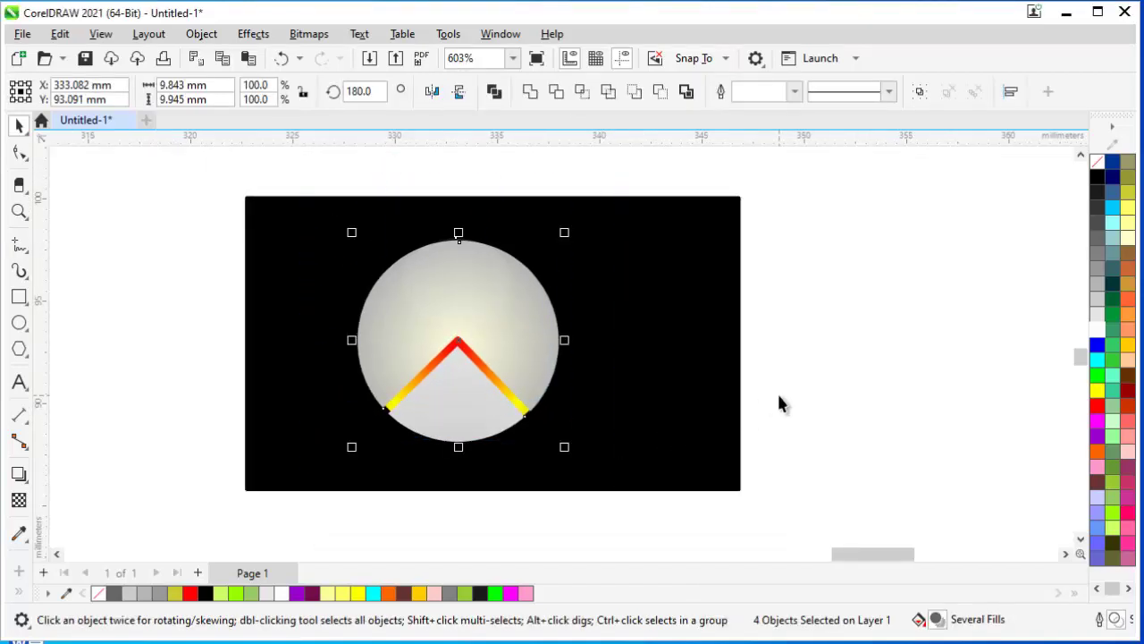
{"action": "left_click_drag", "start_coordinate": [861, 554], "coordinate": [885, 554]}
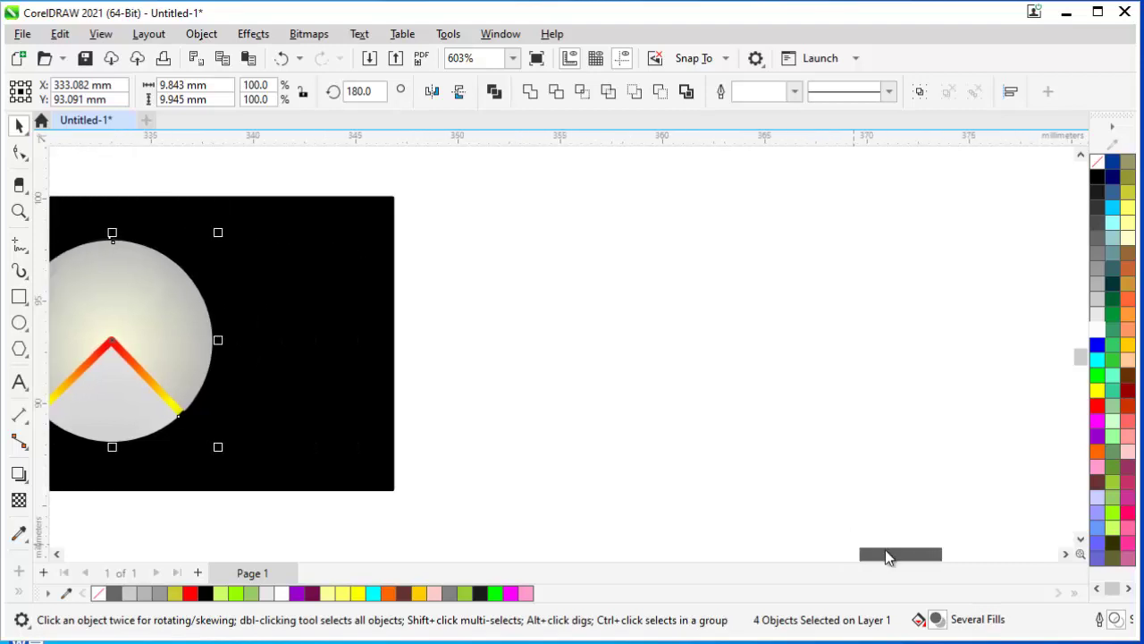
Draw a black-outlined circle about 12.7 mm across with the Ellipse tool, right of the icon.
{"action": "left_click", "coordinate": [22, 323]}
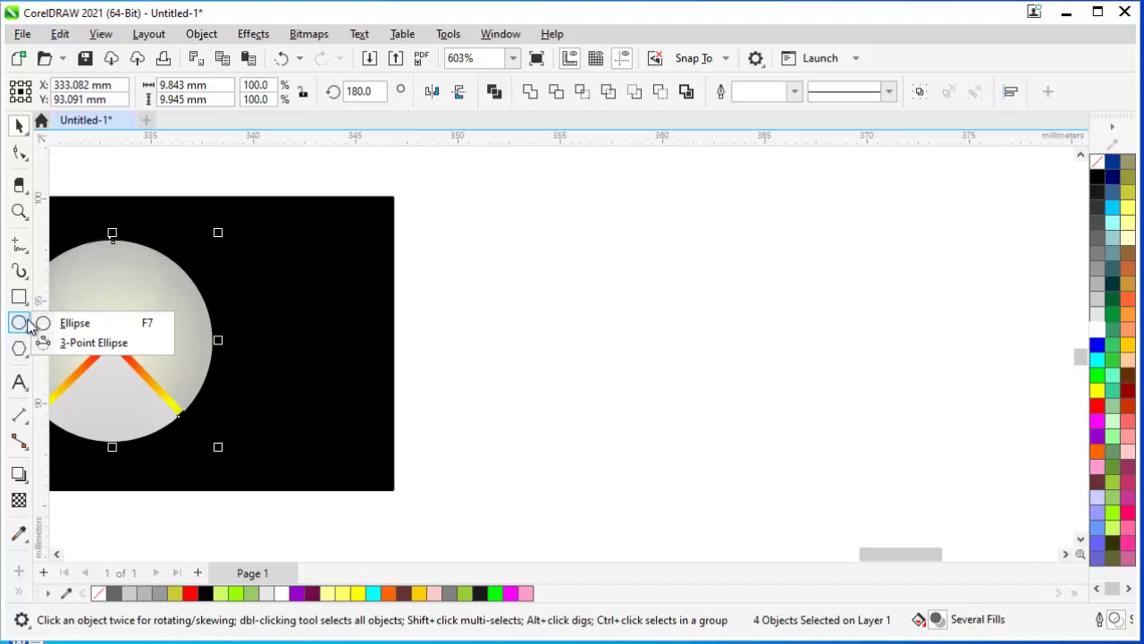
{"action": "left_click", "coordinate": [44, 324]}
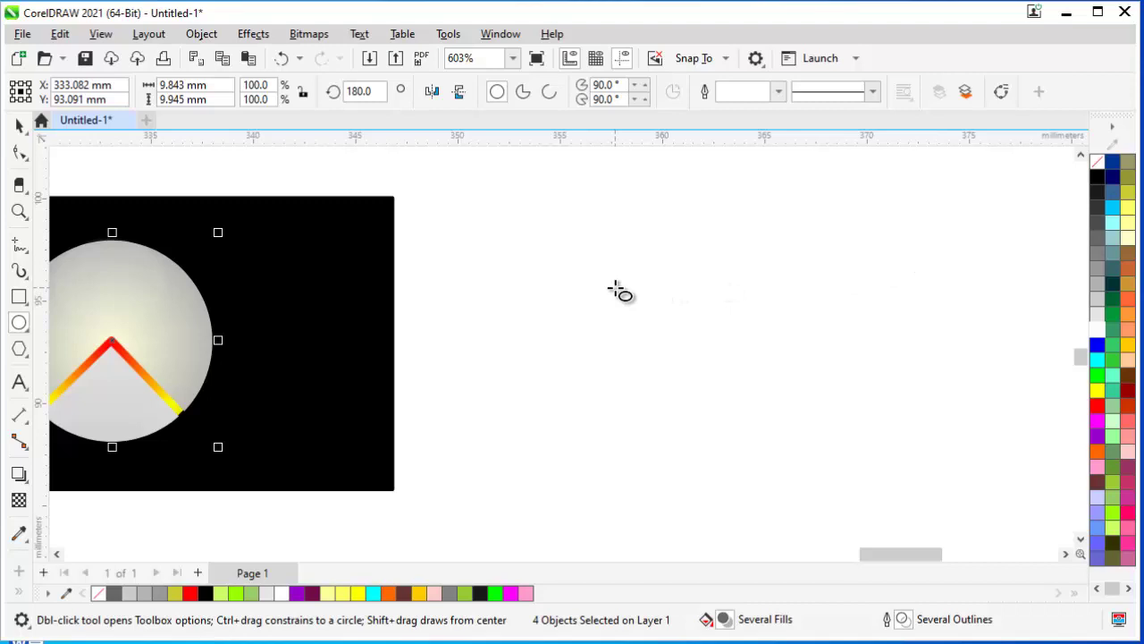
{"action": "left_click", "coordinate": [616, 288]}
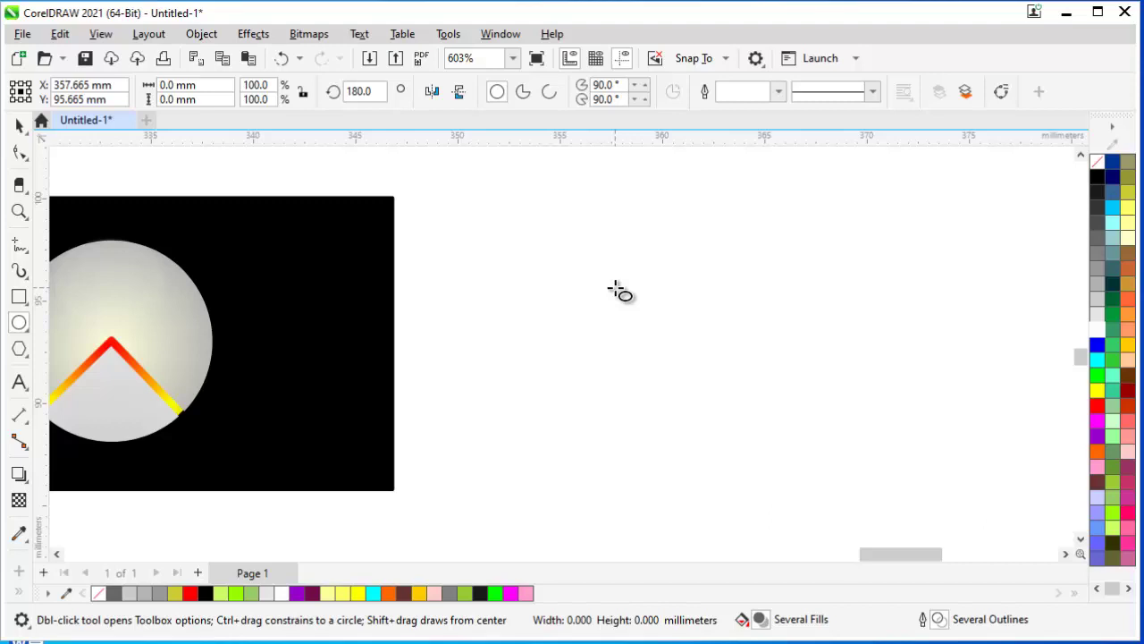
{"action": "mouse_move", "coordinate": [617, 287]}
{"action": "left_mouse_down"}
{"action": "mouse_move", "coordinate": [681, 371]}
{"action": "mouse_move", "coordinate": [738, 418]}
{"action": "left_mouse_up"}
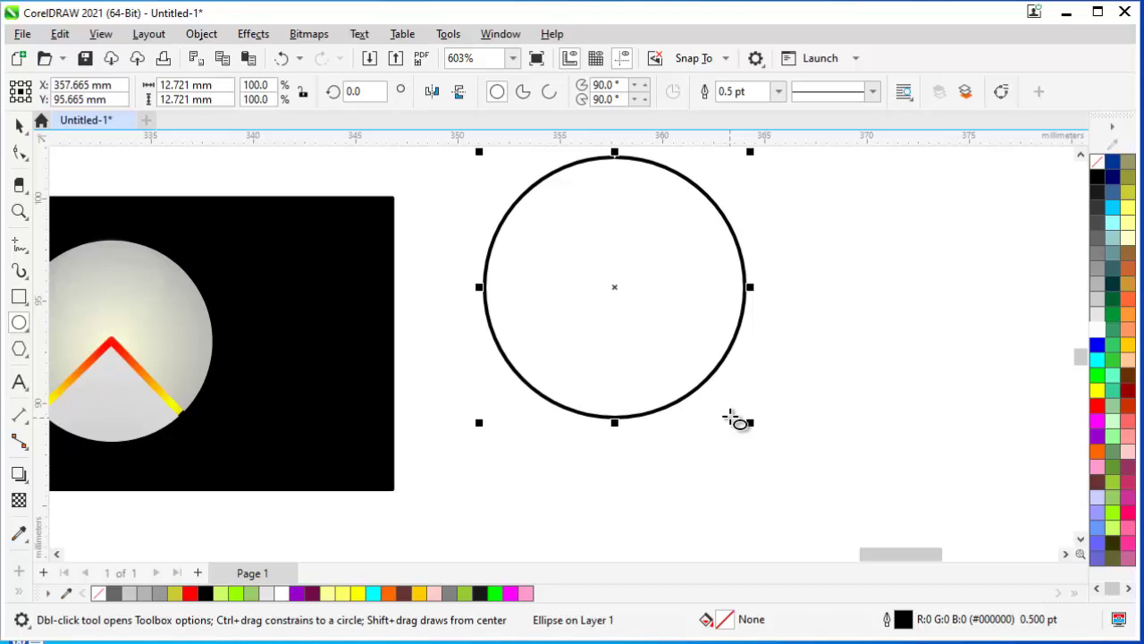
Edit the circle's width and height values to make a tiny 1.755 mm circle beside it.
{"action": "left_click", "coordinate": [193, 85]}
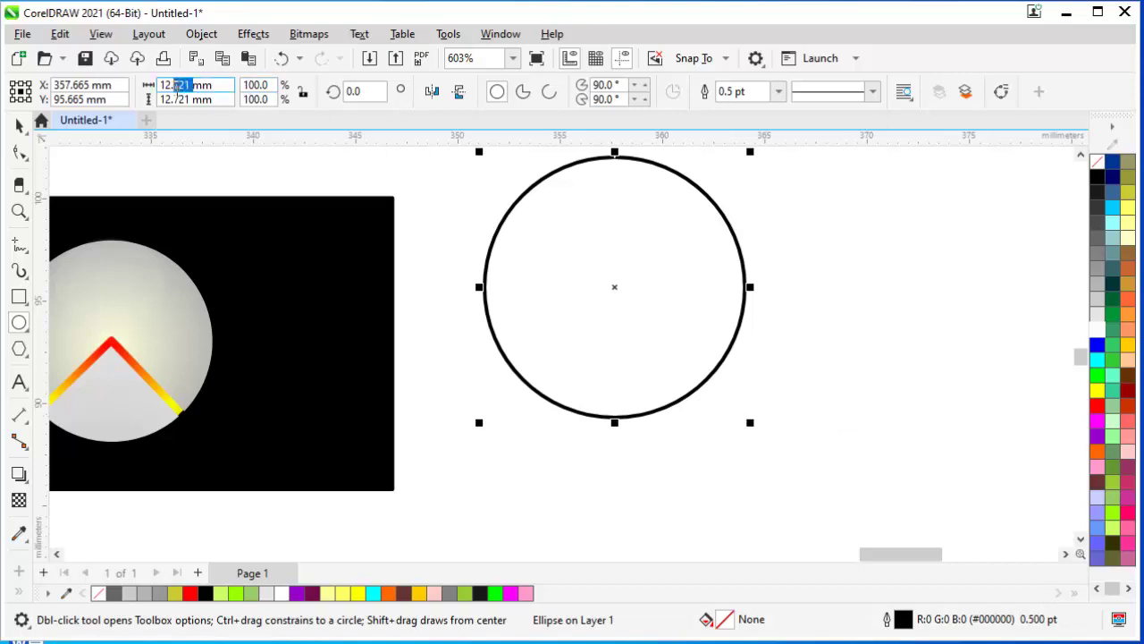
{"action": "left_click", "coordinate": [179, 100]}
{"action": "double_click", "coordinate": [179, 100]}
{"action": "type", "text": "1.755"}
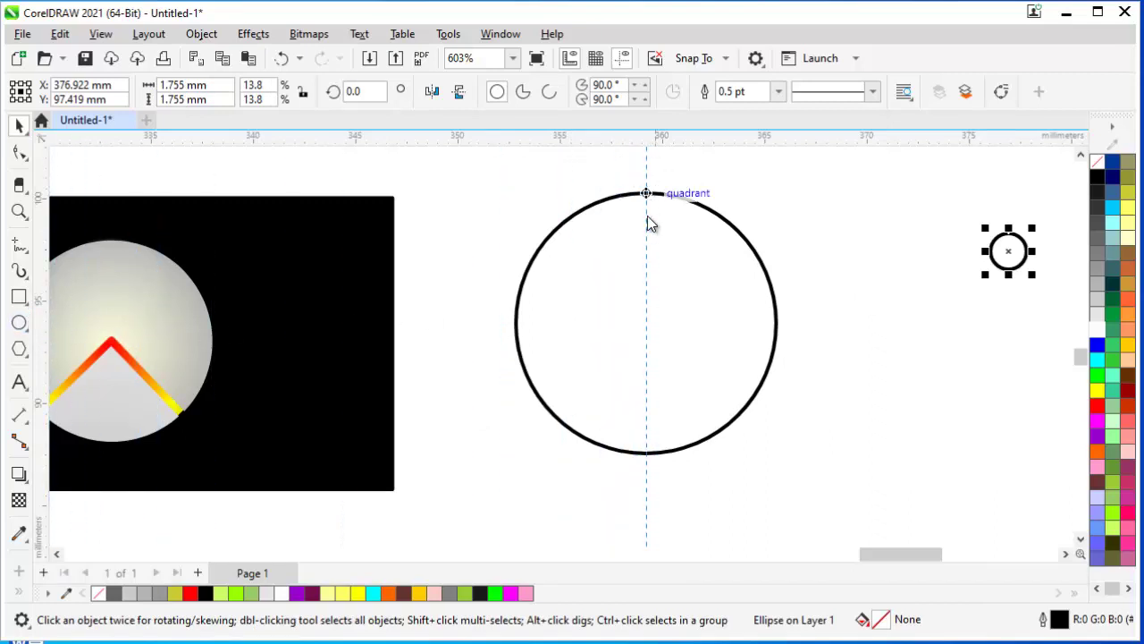
Add a horizontal guide across the circle and a second vertical guide beside the first.
{"action": "left_click", "coordinate": [642, 318]}
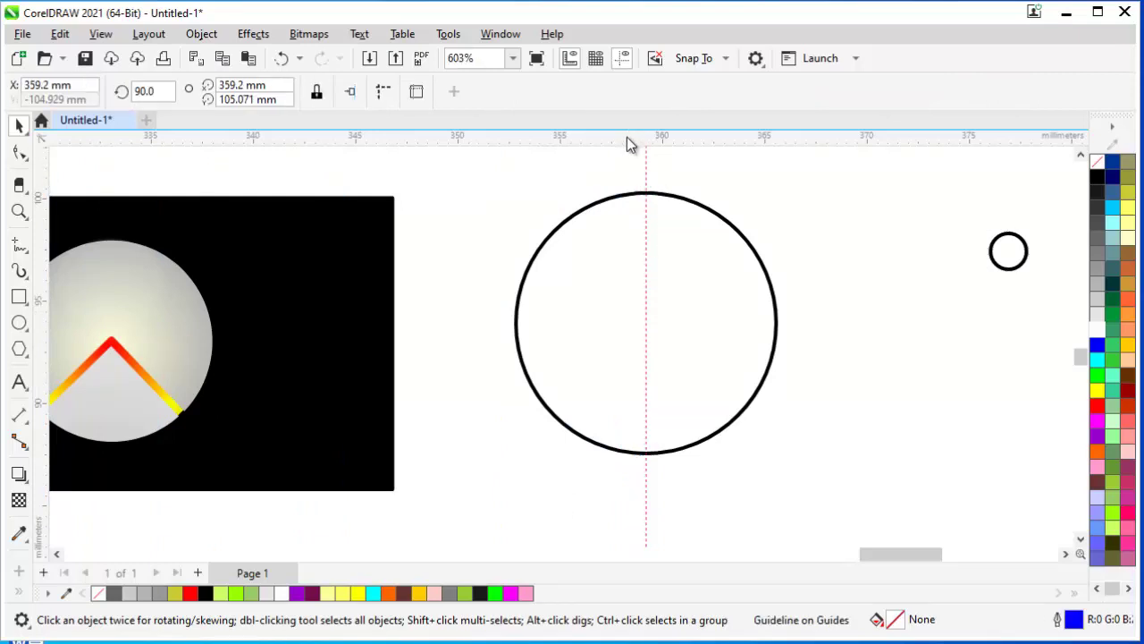
{"action": "left_click_drag", "start_coordinate": [625, 148], "coordinate": [646, 324]}
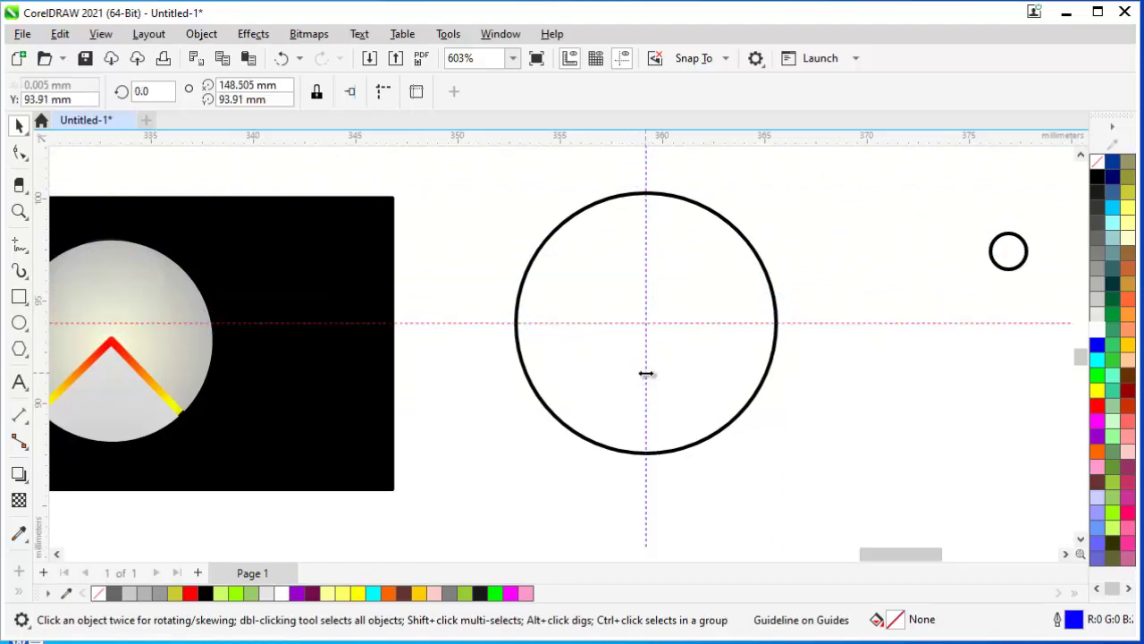
{"action": "left_click", "coordinate": [646, 374]}
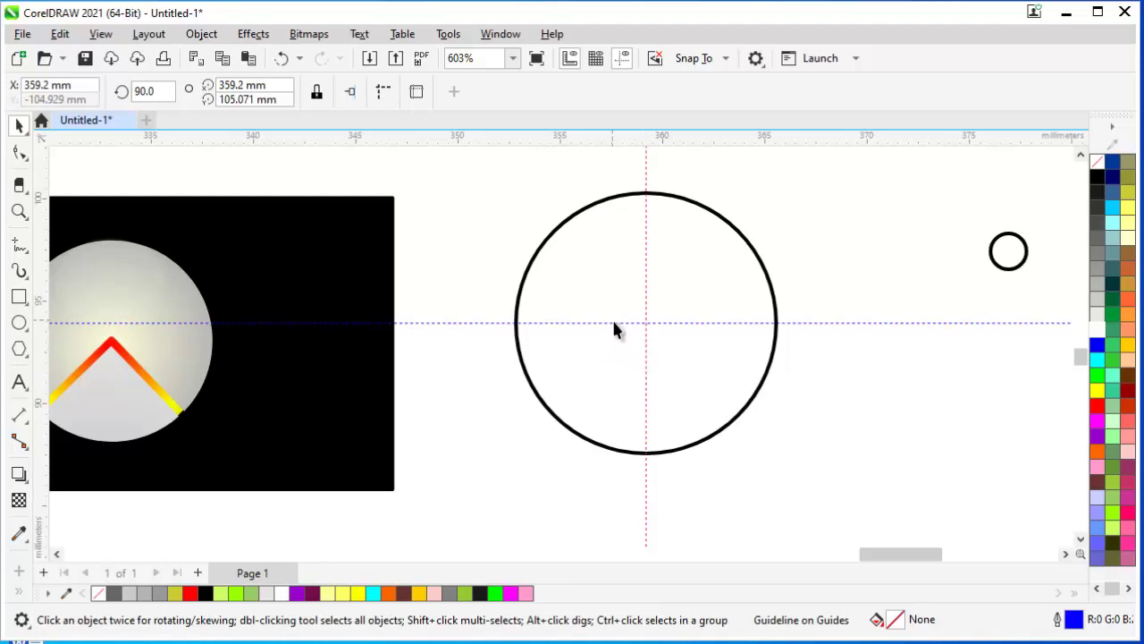
{"action": "mouse_move", "coordinate": [613, 323]}
{"action": "left_mouse_down"}
{"action": "mouse_move", "coordinate": [642, 313]}
{"action": "mouse_move", "coordinate": [619, 306]}
{"action": "left_mouse_up"}
Move the horizontal guide up to 94.024 mm, then deselect it.
{"action": "scroll", "coordinate": [619, 322], "scroll_direction": "up", "scroll_amount": 1}
{"action": "scroll", "coordinate": [625, 340], "scroll_direction": "up", "scroll_amount": 2}
{"action": "scroll", "coordinate": [648, 295], "scroll_direction": "up", "scroll_amount": 2}
{"action": "scroll", "coordinate": [648, 287], "scroll_direction": "up", "scroll_amount": 2}
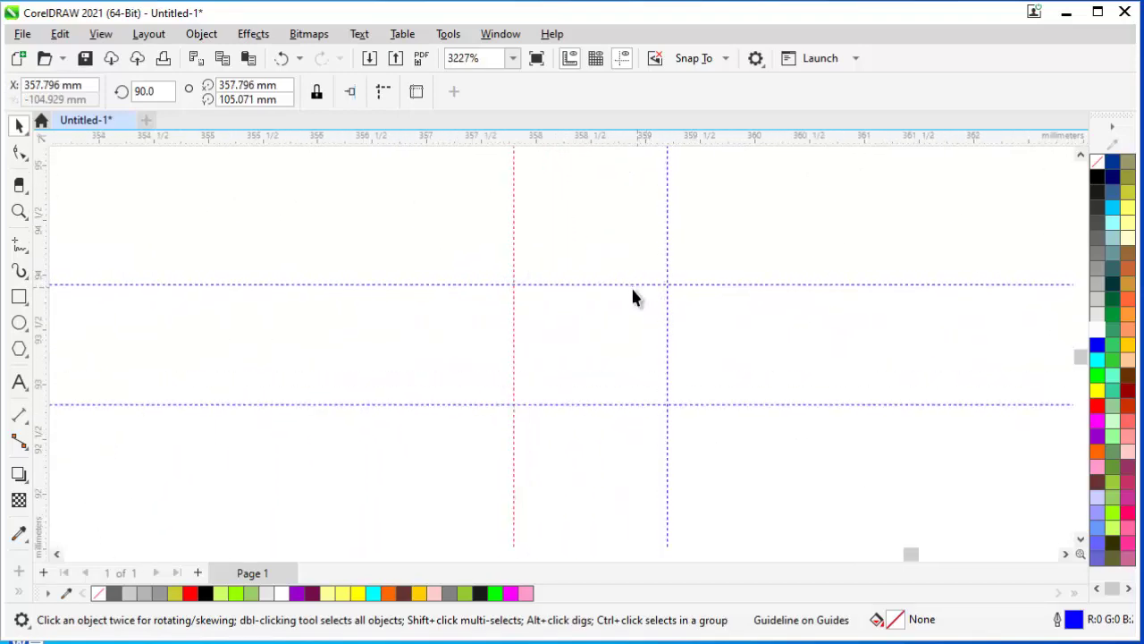
{"action": "scroll", "coordinate": [588, 308], "scroll_direction": "up", "scroll_amount": 2}
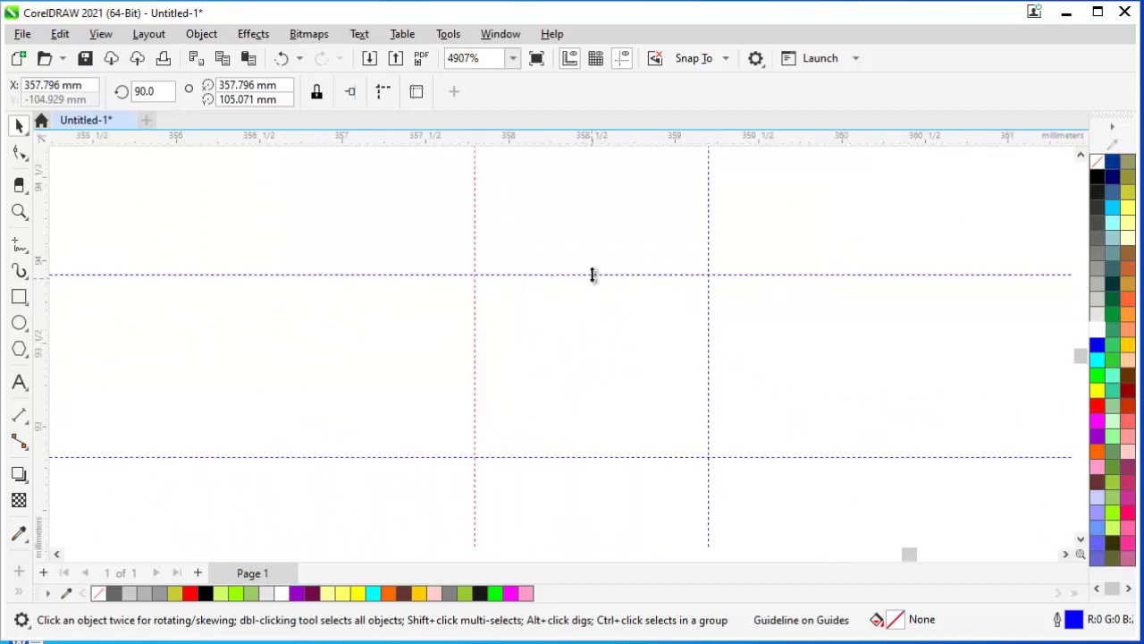
{"action": "left_click_drag", "start_coordinate": [592, 274], "coordinate": [593, 258]}
{"action": "scroll", "coordinate": [559, 290], "scroll_direction": "down", "scroll_amount": 1}
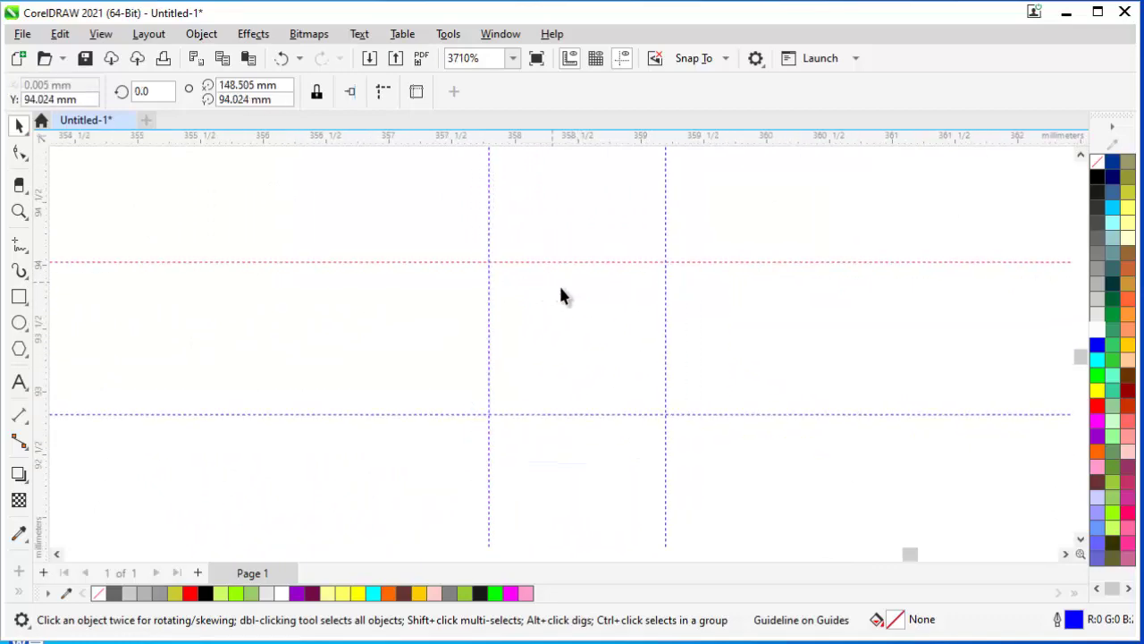
{"action": "scroll", "coordinate": [561, 295], "scroll_direction": "down", "scroll_amount": 3}
{"action": "scroll", "coordinate": [590, 343], "scroll_direction": "down", "scroll_amount": 3}
{"action": "scroll", "coordinate": [570, 366], "scroll_direction": "down", "scroll_amount": 1}
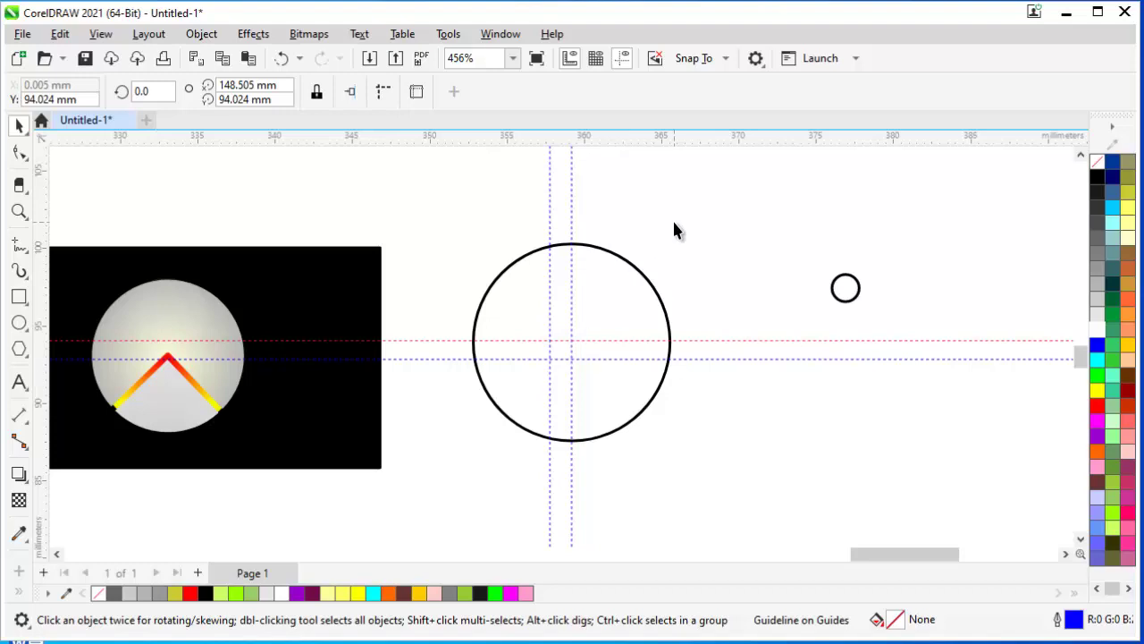
{"action": "key", "text": "Escape"}
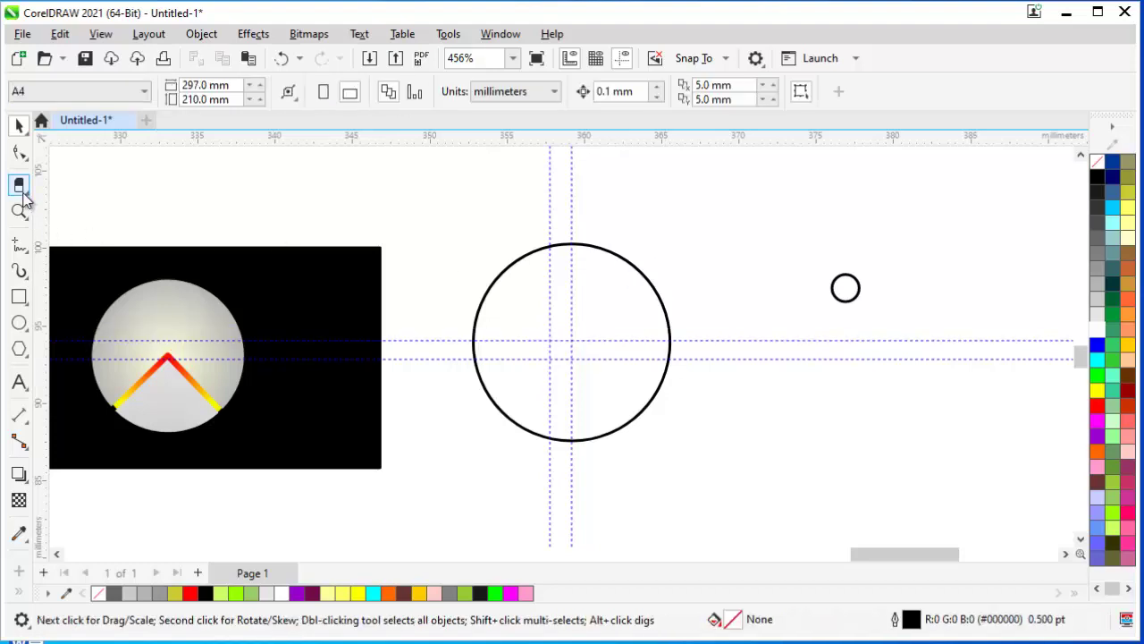
With the Eraser, cut a slit from the circle's top point down to the guide crossing.
{"action": "left_click", "coordinate": [25, 191]}
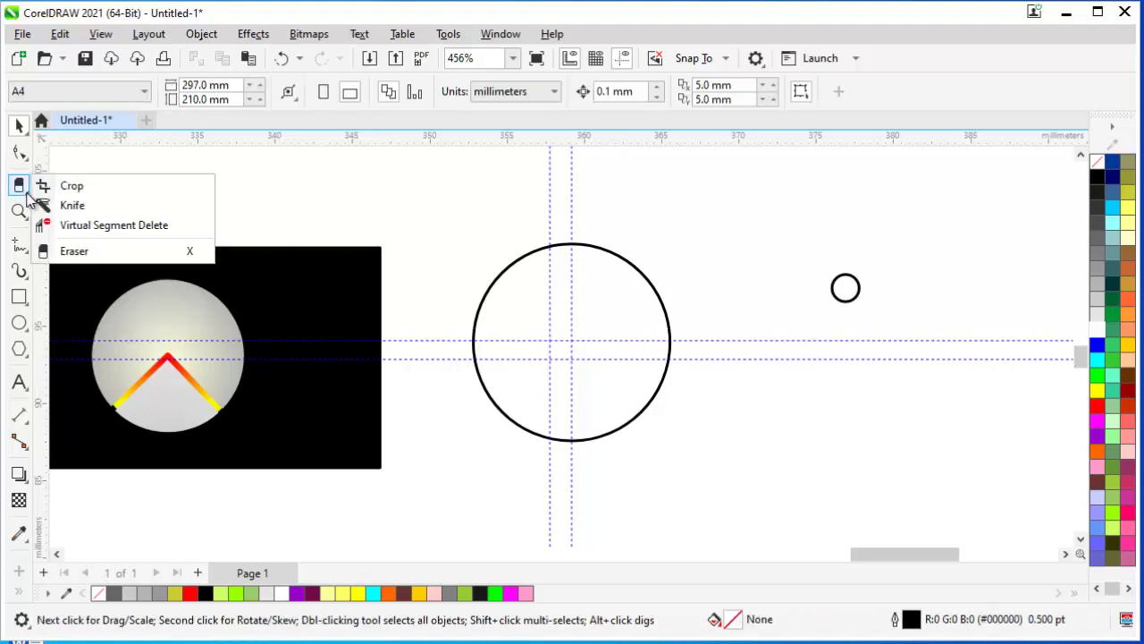
{"action": "left_click", "coordinate": [78, 252]}
{"action": "scroll", "coordinate": [602, 265], "scroll_direction": "up", "scroll_amount": 1}
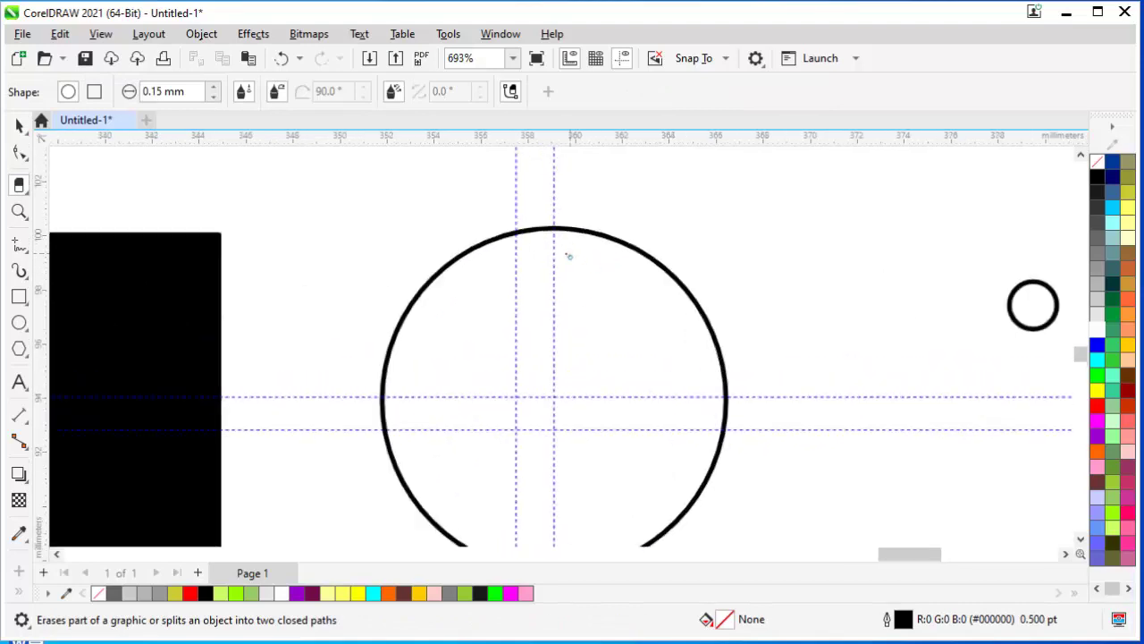
{"action": "scroll", "coordinate": [567, 255], "scroll_direction": "up", "scroll_amount": 3}
{"action": "scroll", "coordinate": [619, 180], "scroll_direction": "up", "scroll_amount": 1}
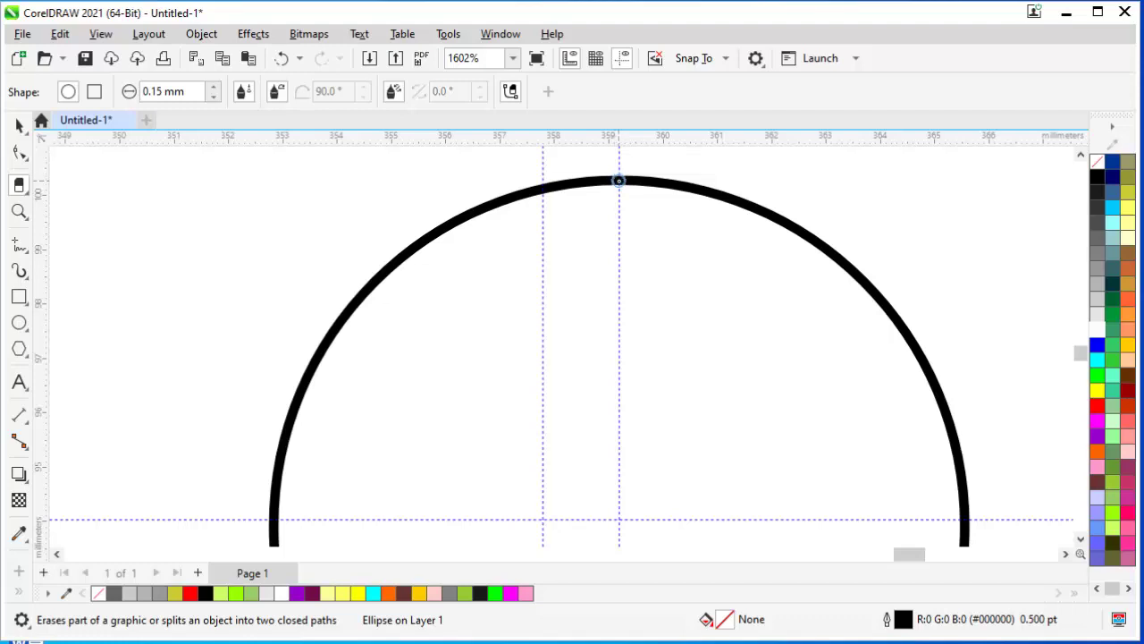
{"action": "left_click", "coordinate": [619, 181]}
{"action": "left_click", "coordinate": [621, 518]}
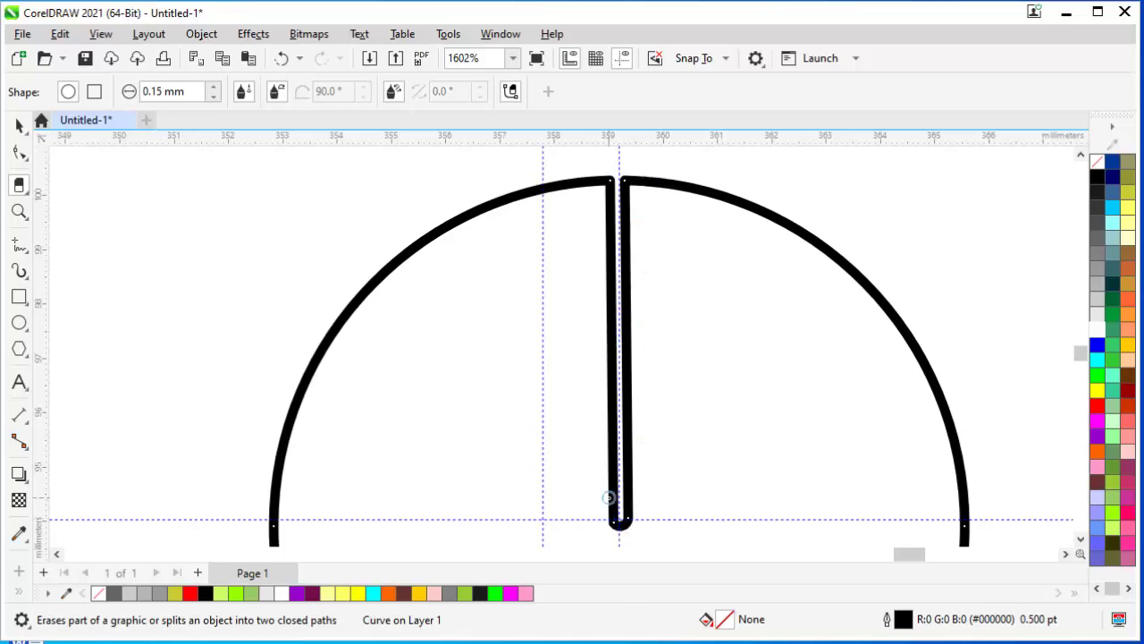
Erase a second cut from the circle's right point across to the slit's bottom.
{"action": "scroll", "coordinate": [541, 404], "scroll_direction": "down", "scroll_amount": 2}
{"action": "scroll", "coordinate": [536, 414], "scroll_direction": "up", "scroll_amount": 1}
{"action": "scroll", "coordinate": [593, 450], "scroll_direction": "up", "scroll_amount": 1}
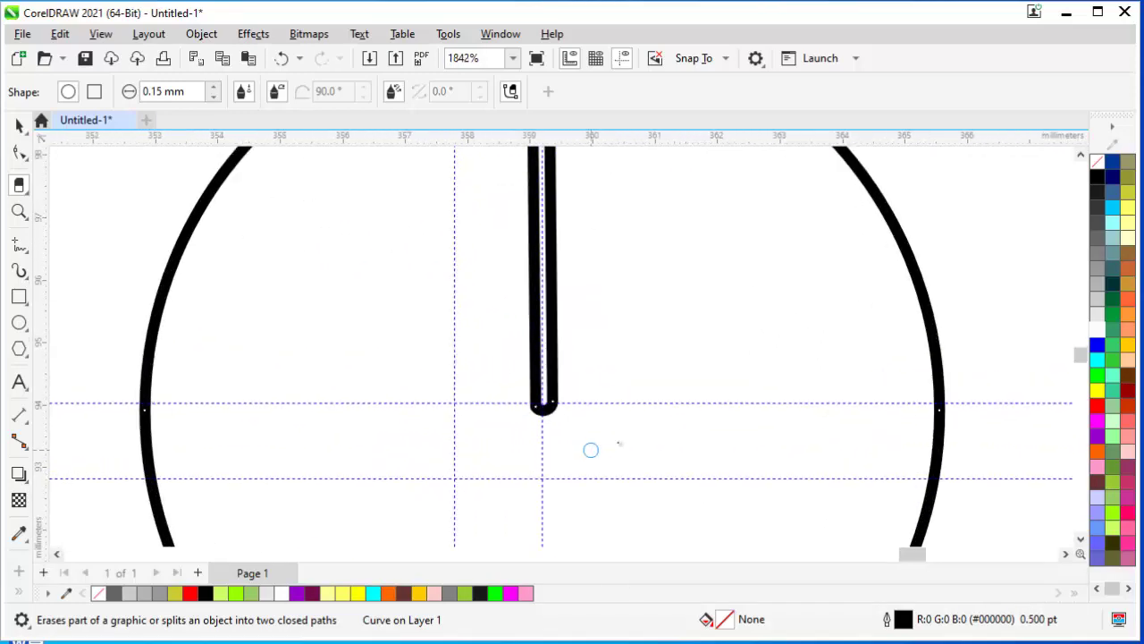
{"action": "scroll", "coordinate": [784, 409], "scroll_direction": "up", "scroll_amount": 1}
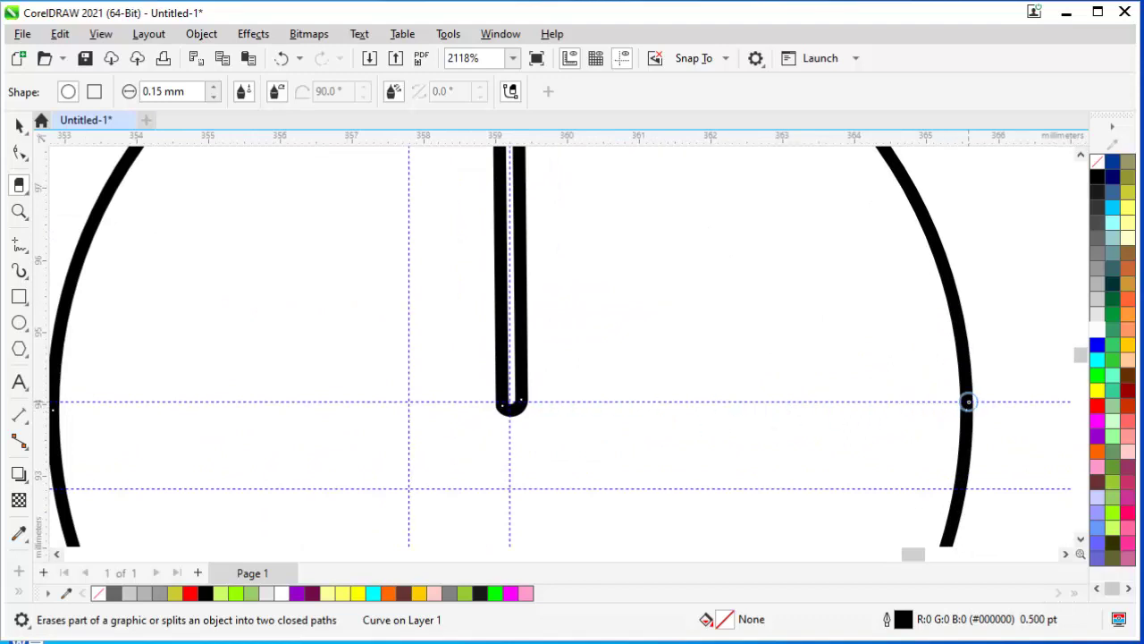
{"action": "left_click", "coordinate": [968, 402]}
{"action": "left_click", "coordinate": [509, 400]}
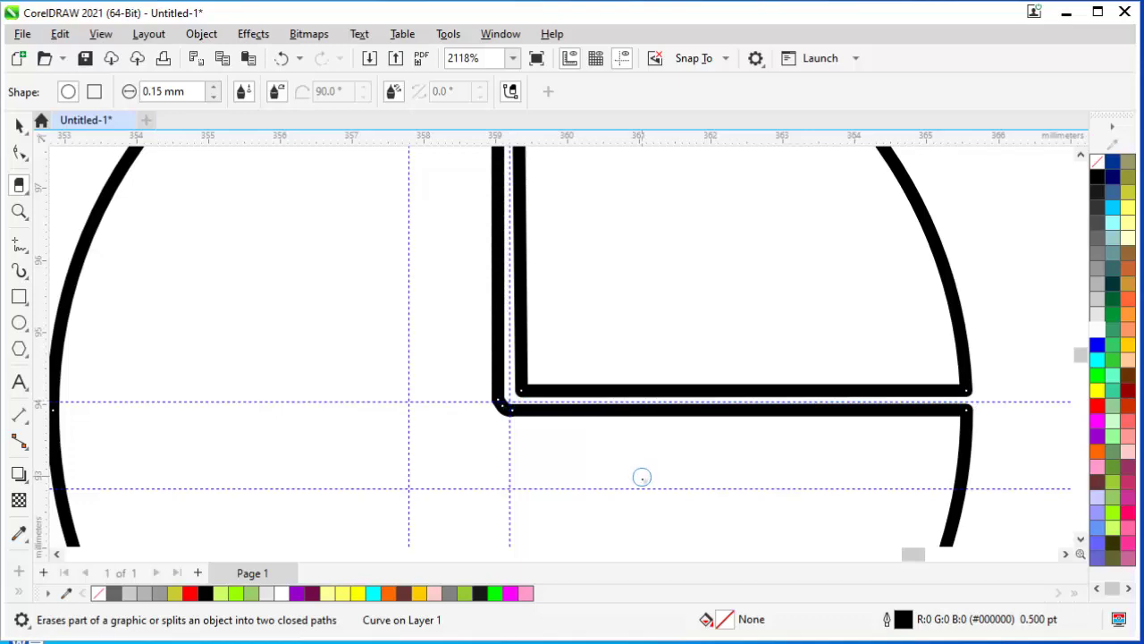
{"action": "scroll", "coordinate": [652, 470], "scroll_direction": "down", "scroll_amount": 2}
{"action": "scroll", "coordinate": [681, 457], "scroll_direction": "down", "scroll_amount": 1}
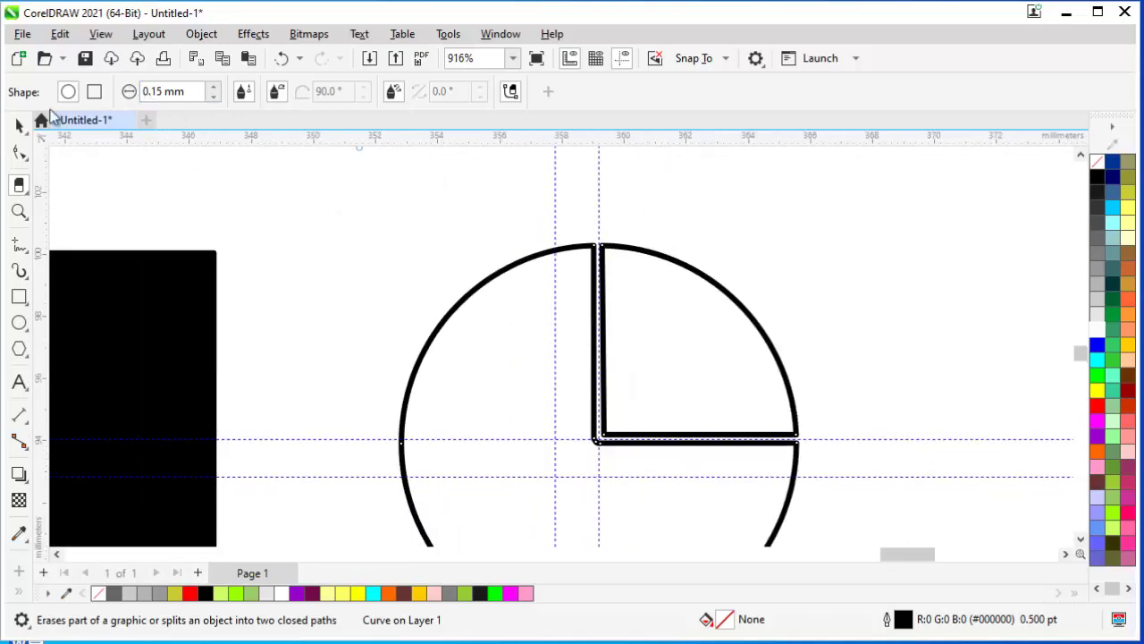
{"action": "left_click", "coordinate": [19, 125]}
{"action": "scroll", "coordinate": [373, 258], "scroll_direction": "down", "scroll_amount": 2}
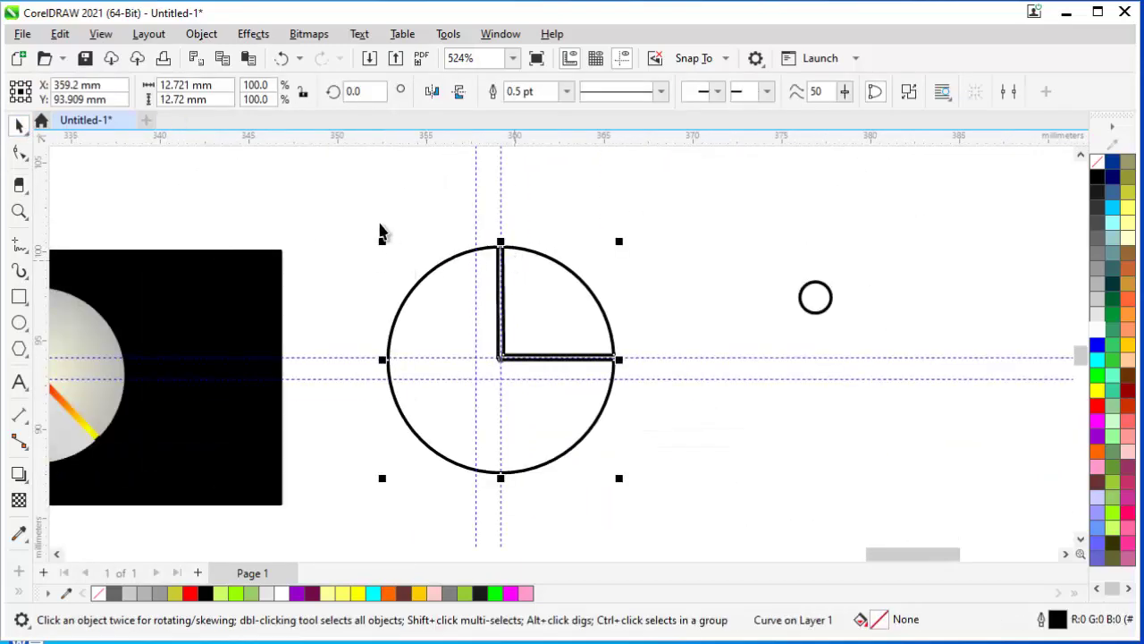
Move the cut circle down-right and rotate it about 229° so the slit forms a chevron.
{"action": "left_click", "coordinate": [482, 345]}
{"action": "scroll", "coordinate": [482, 345], "scroll_direction": "down", "scroll_amount": 1}
{"action": "scroll", "coordinate": [279, 399], "scroll_direction": "up", "scroll_amount": 1}
{"action": "scroll", "coordinate": [268, 396], "scroll_direction": "up", "scroll_amount": 2}
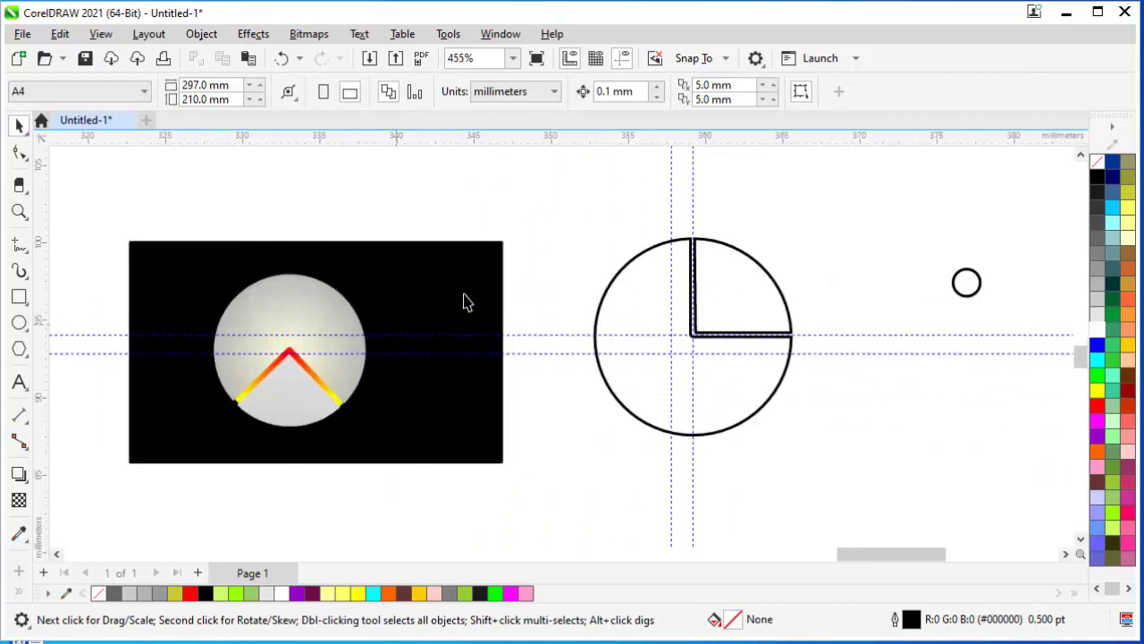
{"action": "left_click_drag", "start_coordinate": [576, 217], "coordinate": [876, 468]}
{"action": "scroll", "coordinate": [573, 285], "scroll_direction": "down", "scroll_amount": 1}
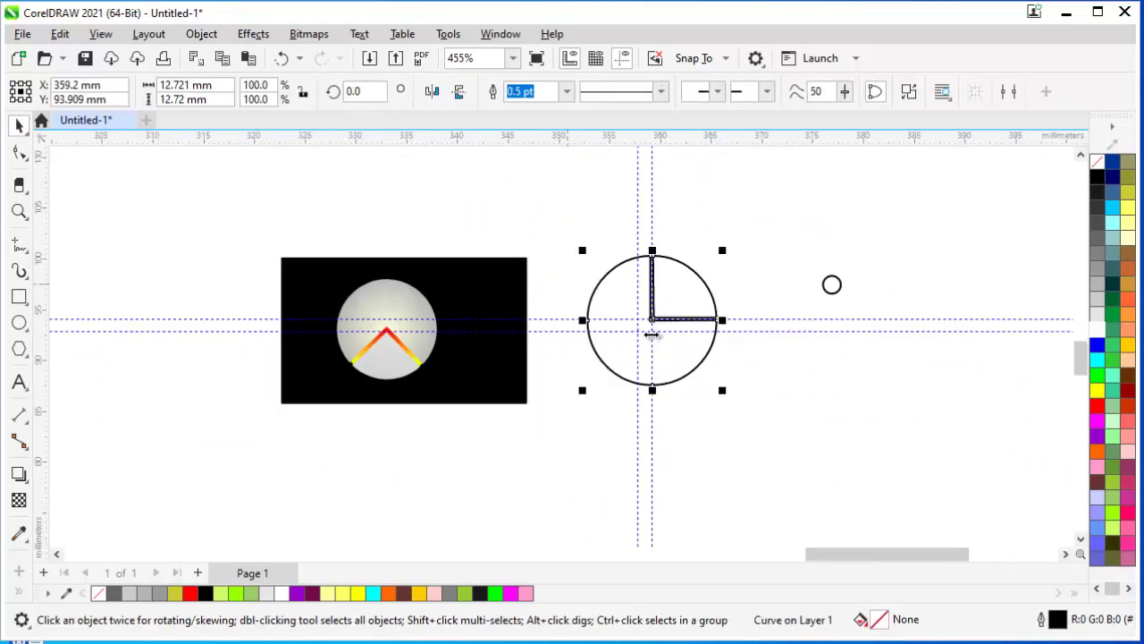
{"action": "left_click_drag", "start_coordinate": [652, 331], "coordinate": [794, 434]}
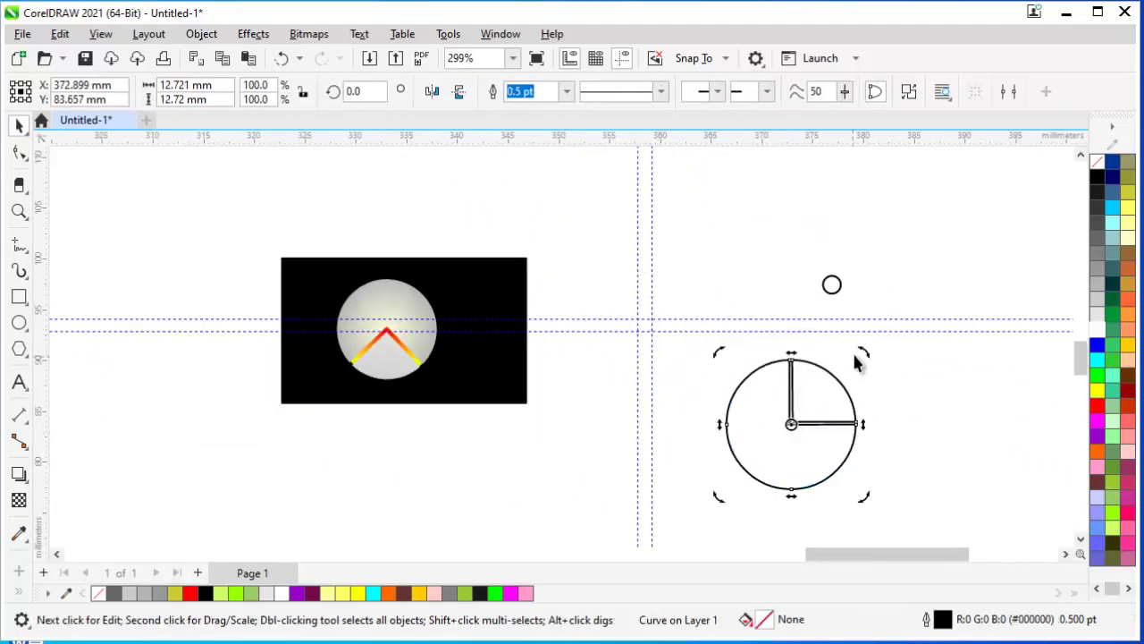
{"action": "left_click_drag", "start_coordinate": [882, 387], "coordinate": [800, 538]}
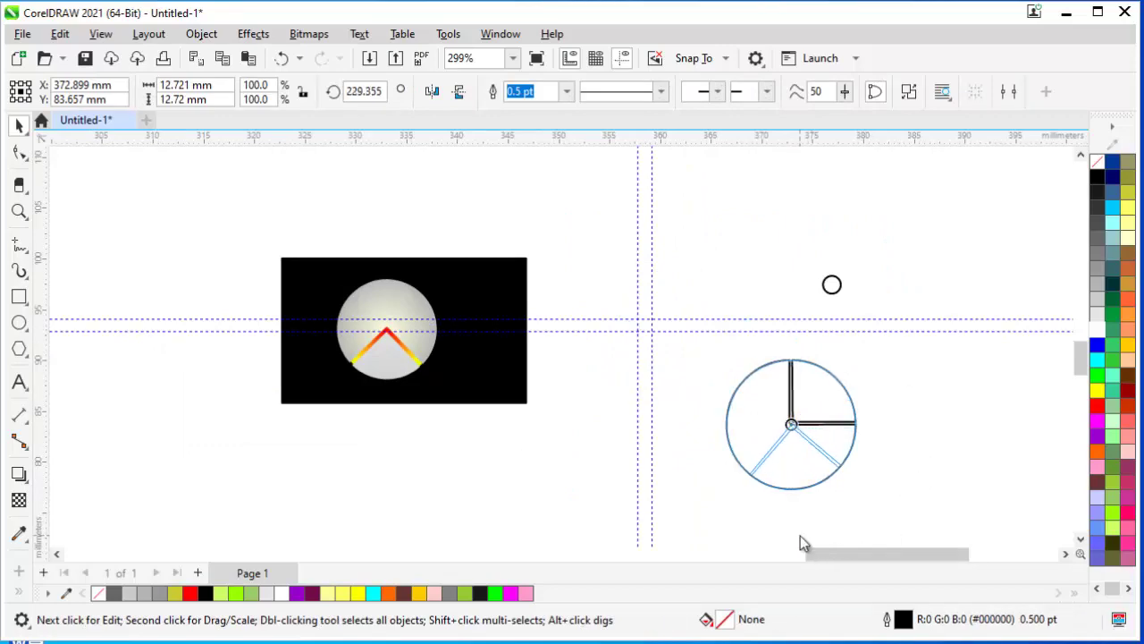
Set the rotated circle's outline width to Hairline.
{"action": "scroll", "coordinate": [914, 447], "scroll_direction": "up", "scroll_amount": 1}
{"action": "scroll", "coordinate": [914, 447], "scroll_direction": "up", "scroll_amount": 1}
{"action": "left_click", "coordinate": [730, 248]}
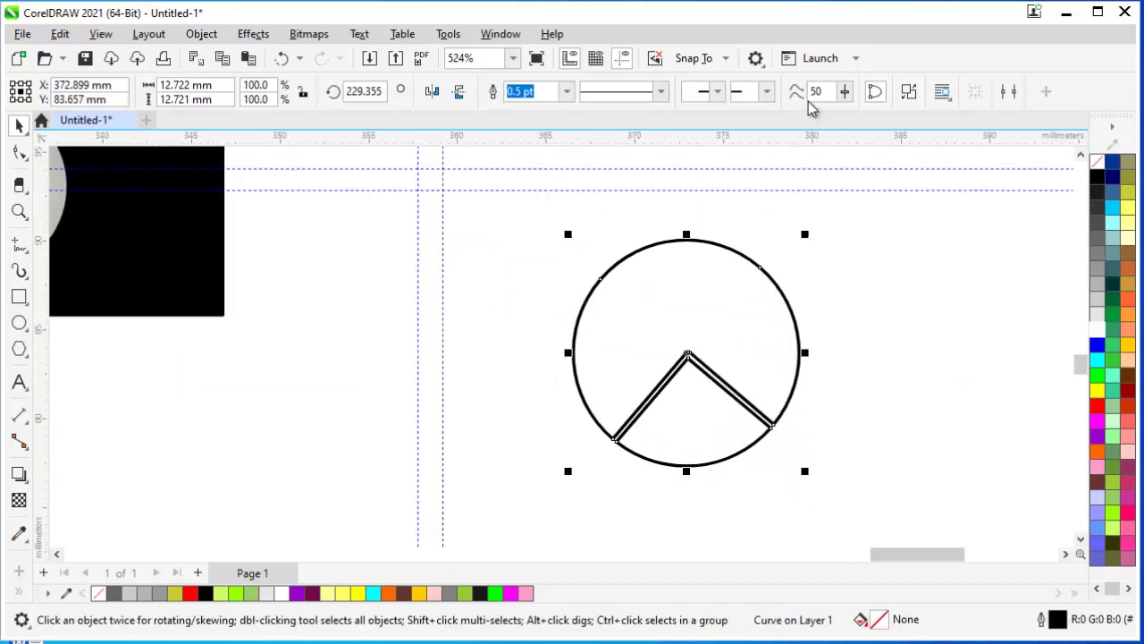
{"action": "left_click", "coordinate": [566, 91]}
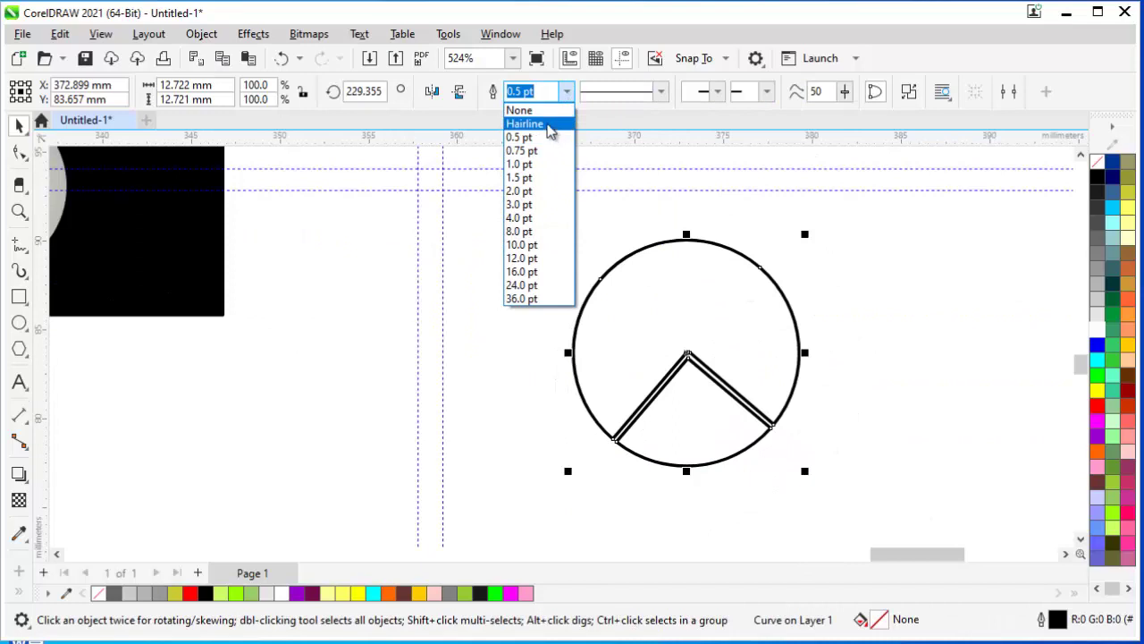
{"action": "left_click", "coordinate": [526, 123]}
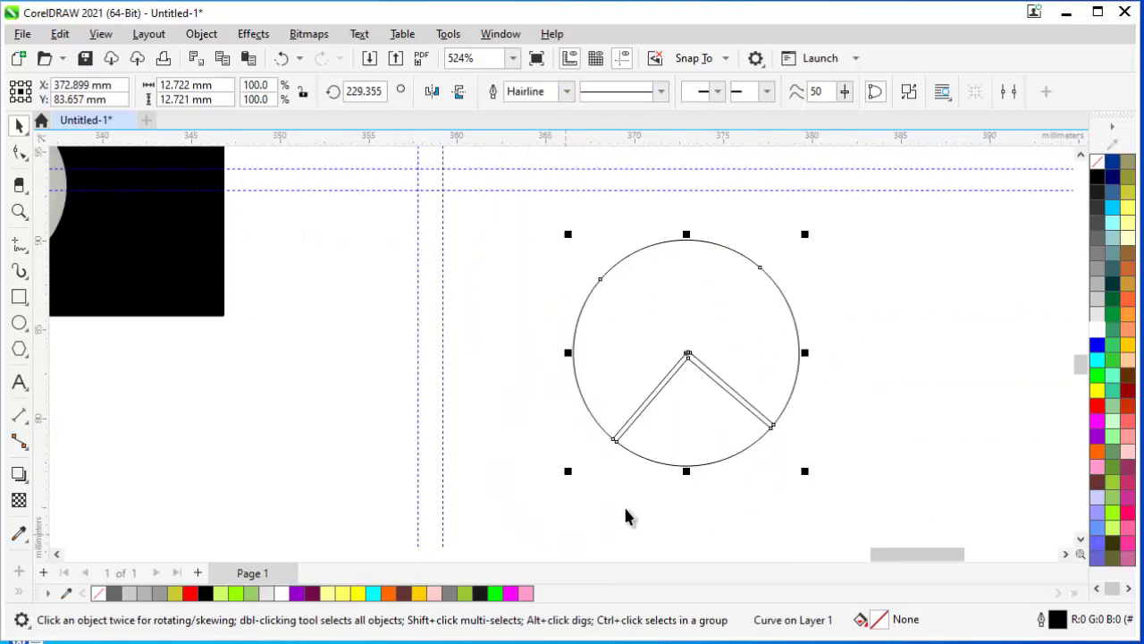
{"action": "left_click", "coordinate": [712, 441]}
With the Eraser, cut the wedge from its apex to the lower-left corner.
{"action": "scroll", "coordinate": [711, 441], "scroll_direction": "up", "scroll_amount": 1}
{"action": "scroll", "coordinate": [761, 358], "scroll_direction": "up", "scroll_amount": 1}
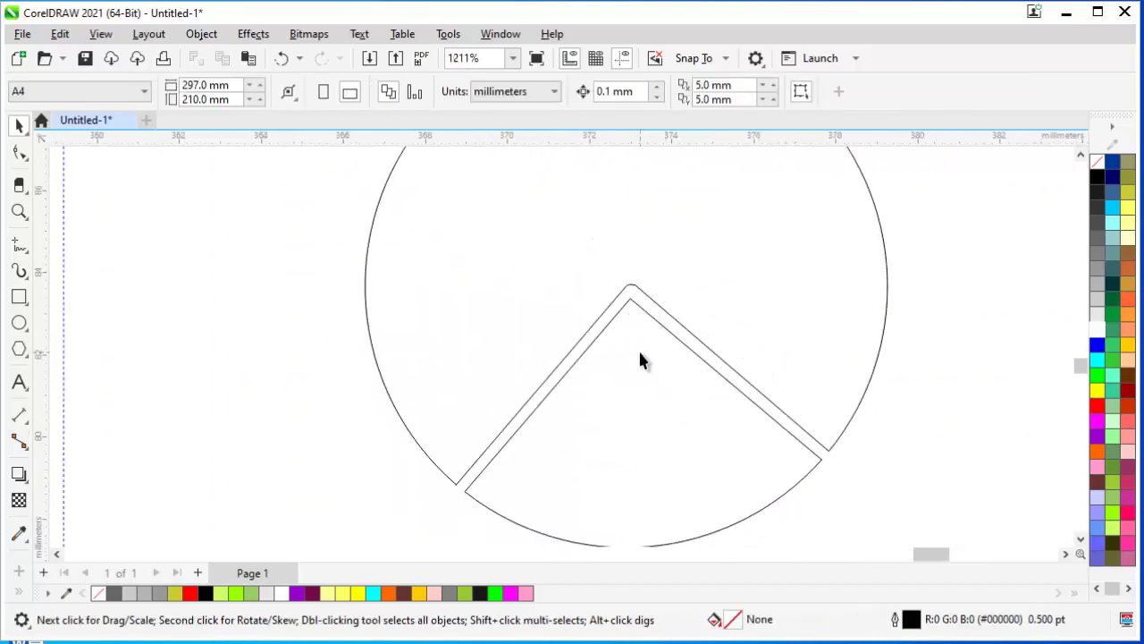
{"action": "scroll", "coordinate": [640, 351], "scroll_direction": "up", "scroll_amount": 1}
{"action": "scroll", "coordinate": [645, 354], "scroll_direction": "up", "scroll_amount": 1}
{"action": "scroll", "coordinate": [650, 343], "scroll_direction": "down", "scroll_amount": 1}
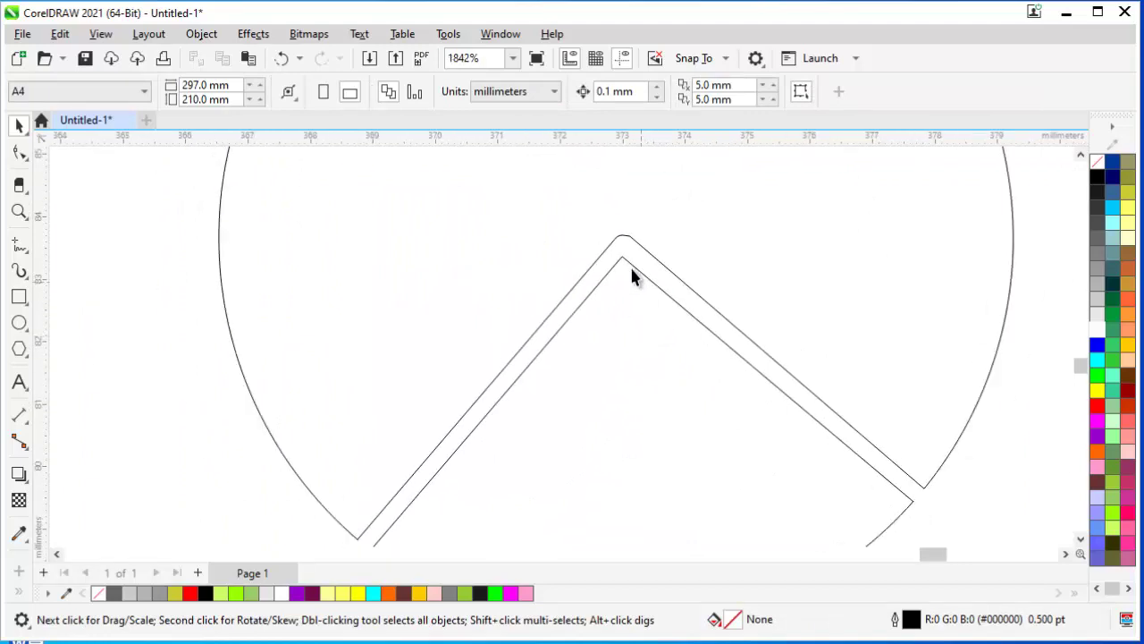
{"action": "scroll", "coordinate": [629, 321], "scroll_direction": "down", "scroll_amount": 1}
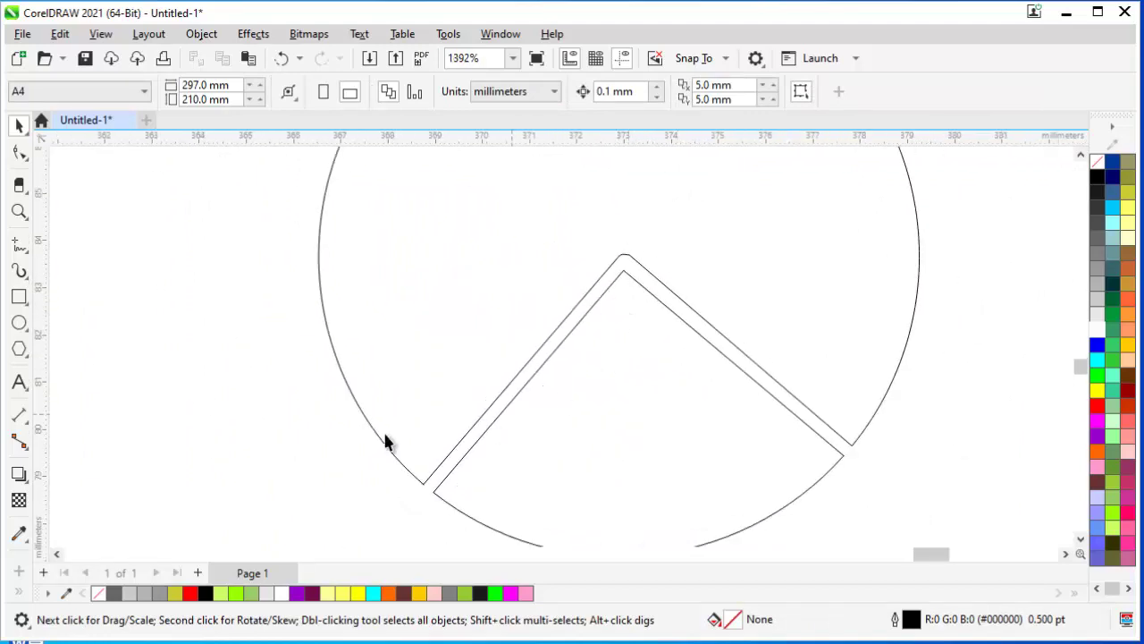
{"action": "left_click", "coordinate": [19, 184]}
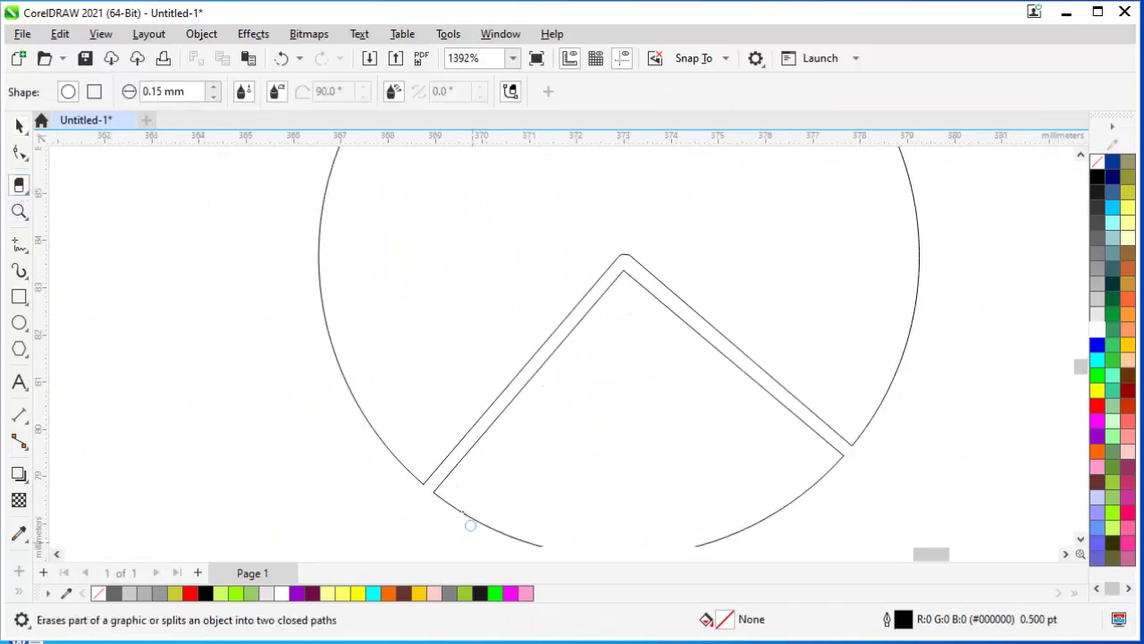
{"action": "left_click", "coordinate": [434, 492]}
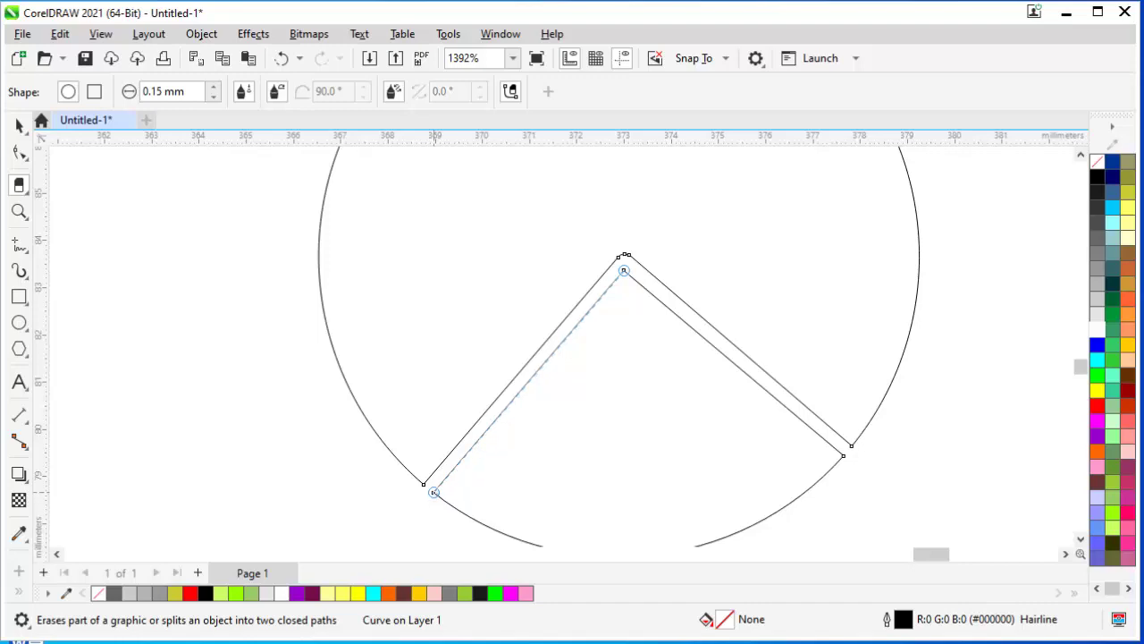
{"action": "left_click", "coordinate": [435, 491]}
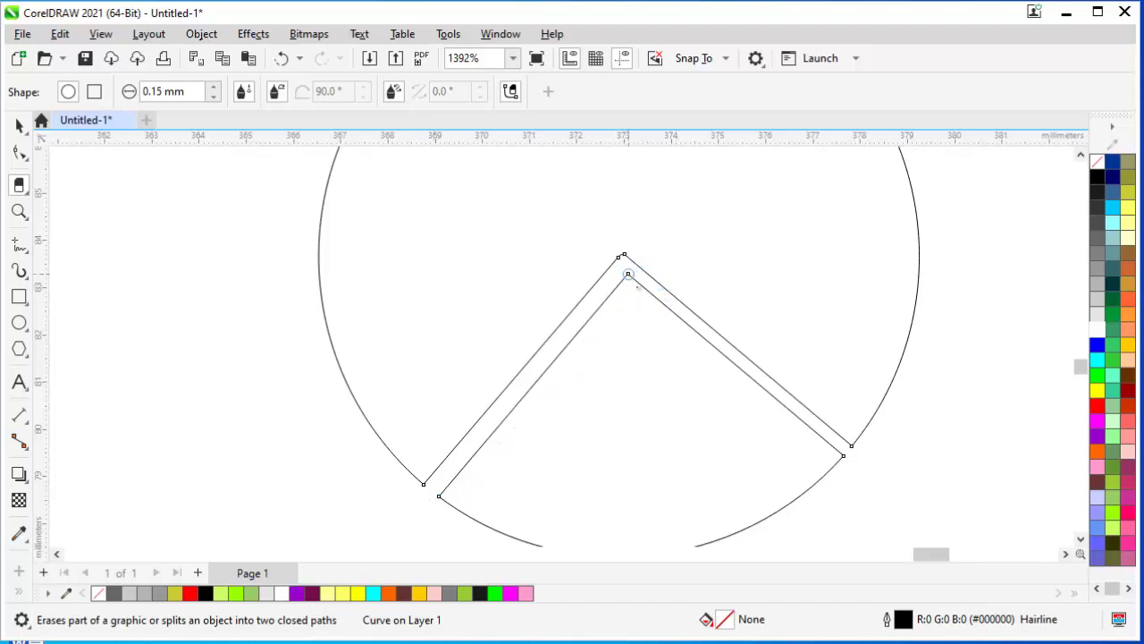
Cut the wedge from its apex to the lower-right corner.
{"action": "left_click", "coordinate": [628, 274]}
{"action": "left_click", "coordinate": [843, 455]}
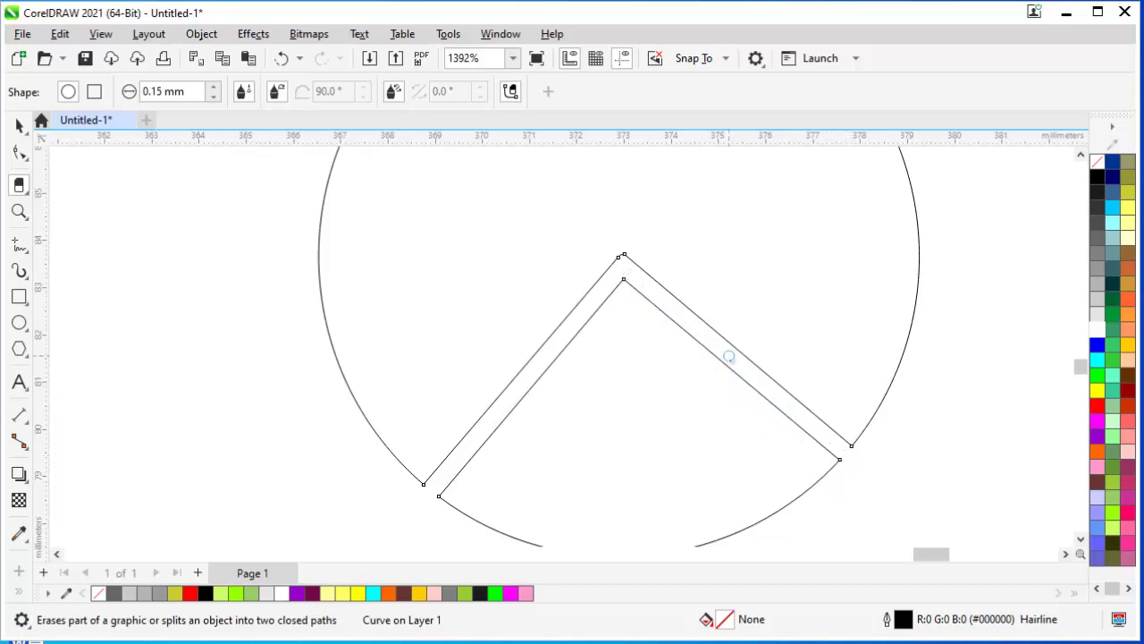
{"action": "scroll", "coordinate": [707, 330], "scroll_direction": "down", "scroll_amount": 1}
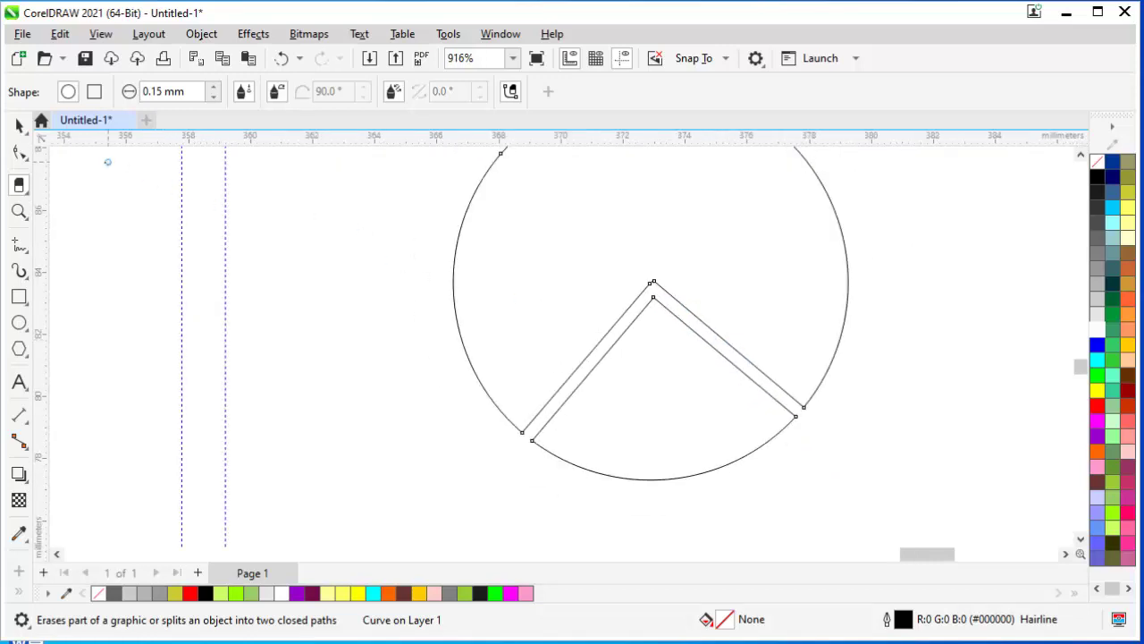
{"action": "left_click", "coordinate": [22, 127]}
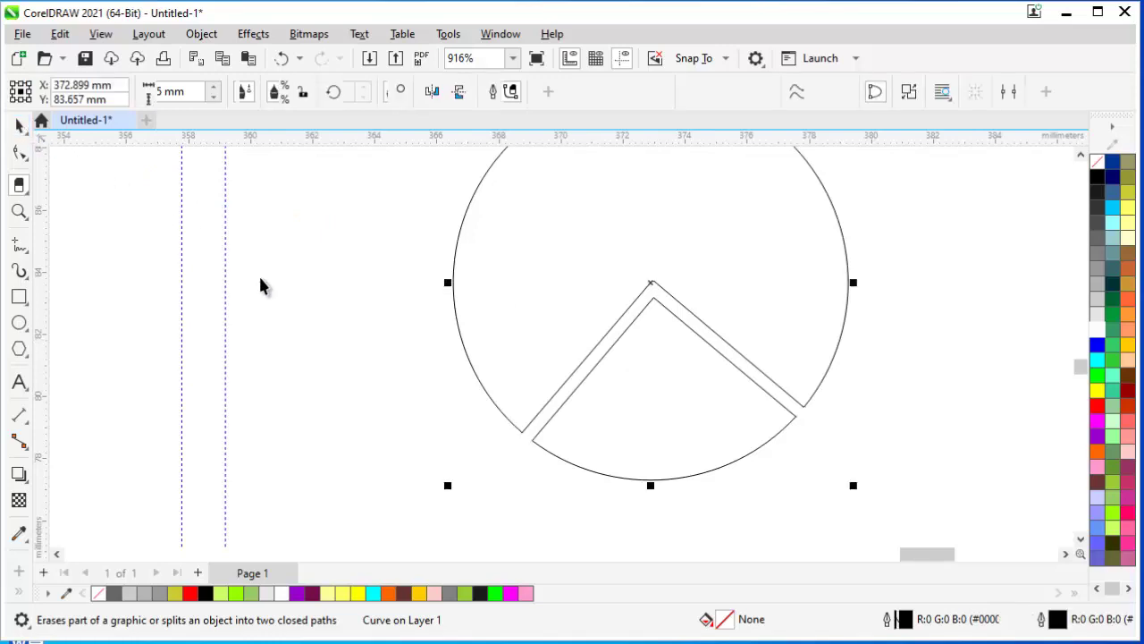
Move the reference icon off the black rectangle to below it.
{"action": "left_click", "coordinate": [402, 346]}
{"action": "scroll", "coordinate": [572, 456], "scroll_direction": "down", "scroll_amount": 1}
{"action": "scroll", "coordinate": [828, 412], "scroll_direction": "down", "scroll_amount": 1}
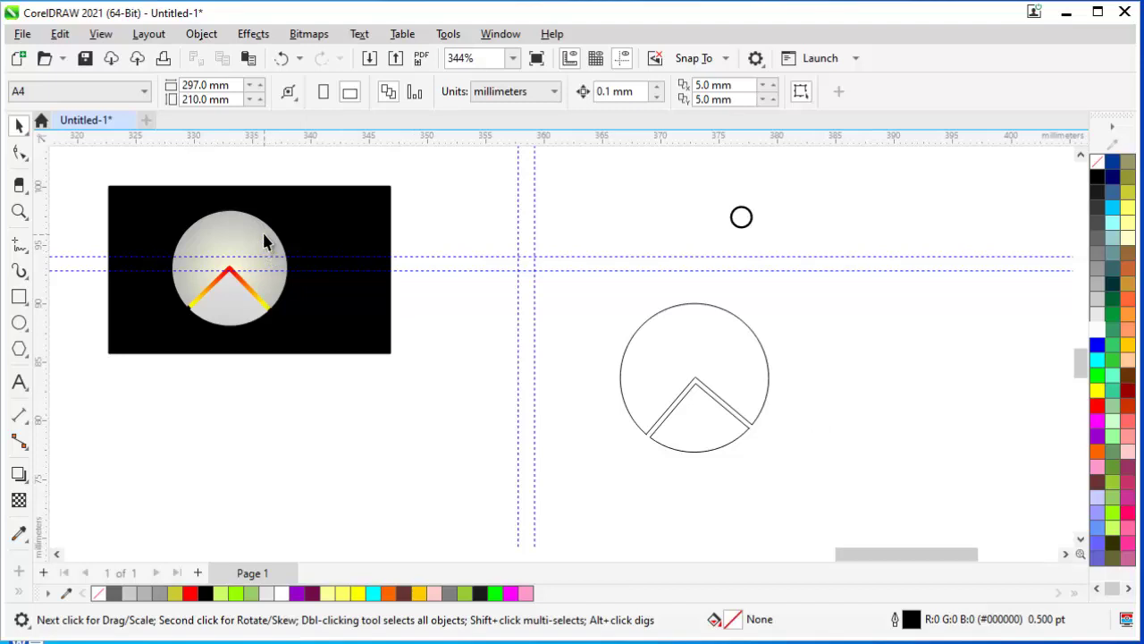
{"action": "left_click_drag", "start_coordinate": [157, 179], "coordinate": [294, 337]}
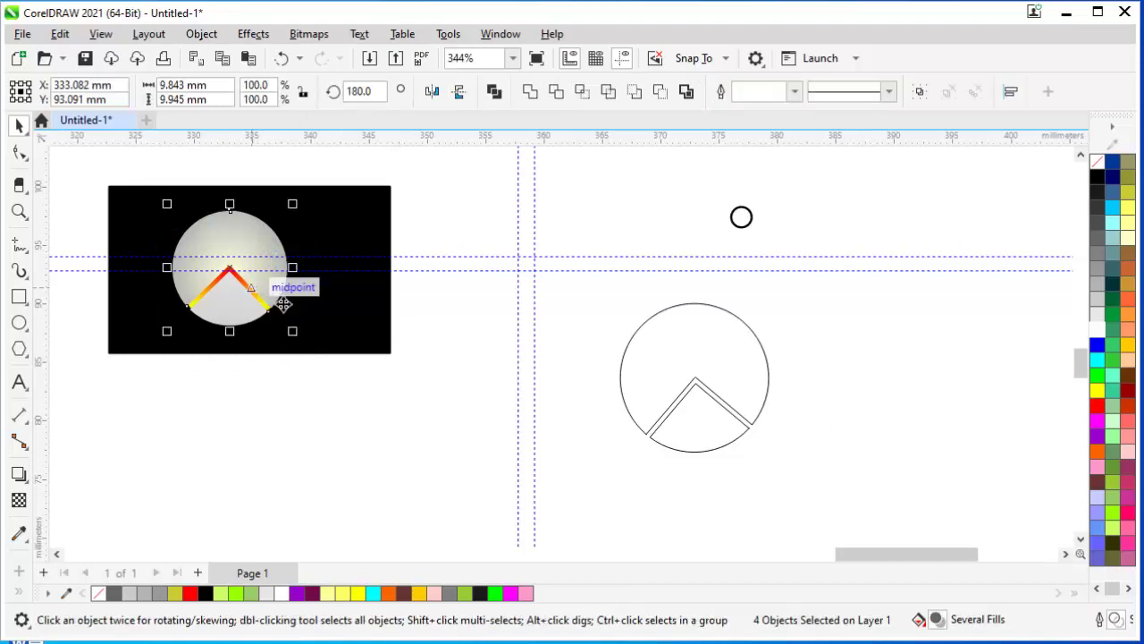
{"action": "left_click_drag", "start_coordinate": [262, 292], "coordinate": [447, 464]}
Drag the white highlight ellipse up out of the reference circle, then select the gradient circle.
{"action": "scroll", "coordinate": [453, 465], "scroll_direction": "up", "scroll_amount": 1}
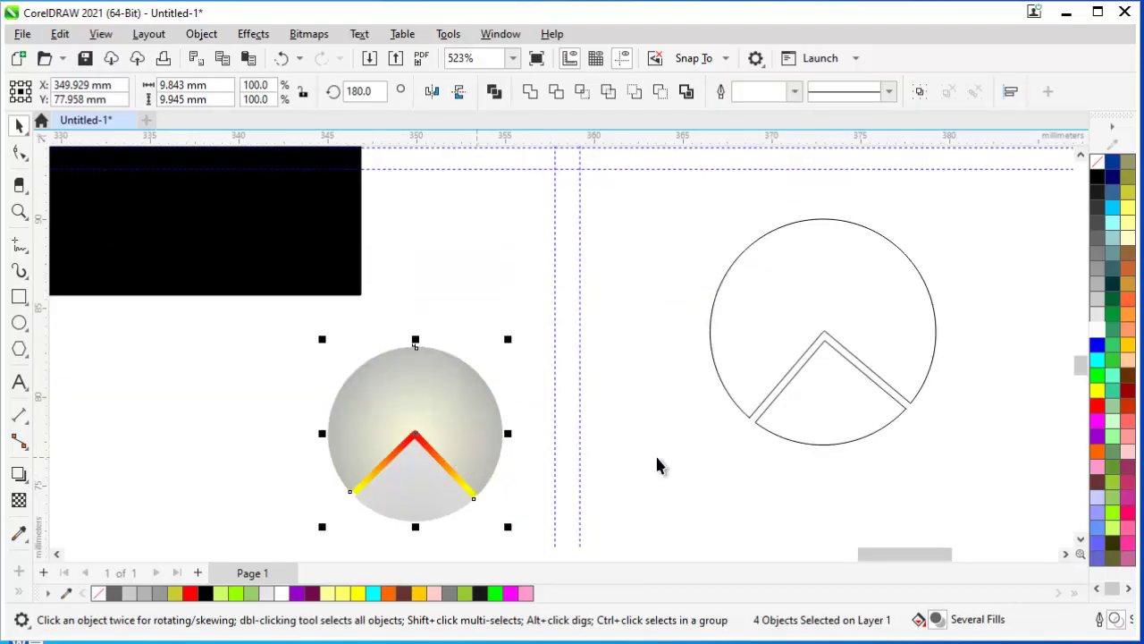
{"action": "left_click", "coordinate": [684, 449]}
{"action": "left_click", "coordinate": [481, 430]}
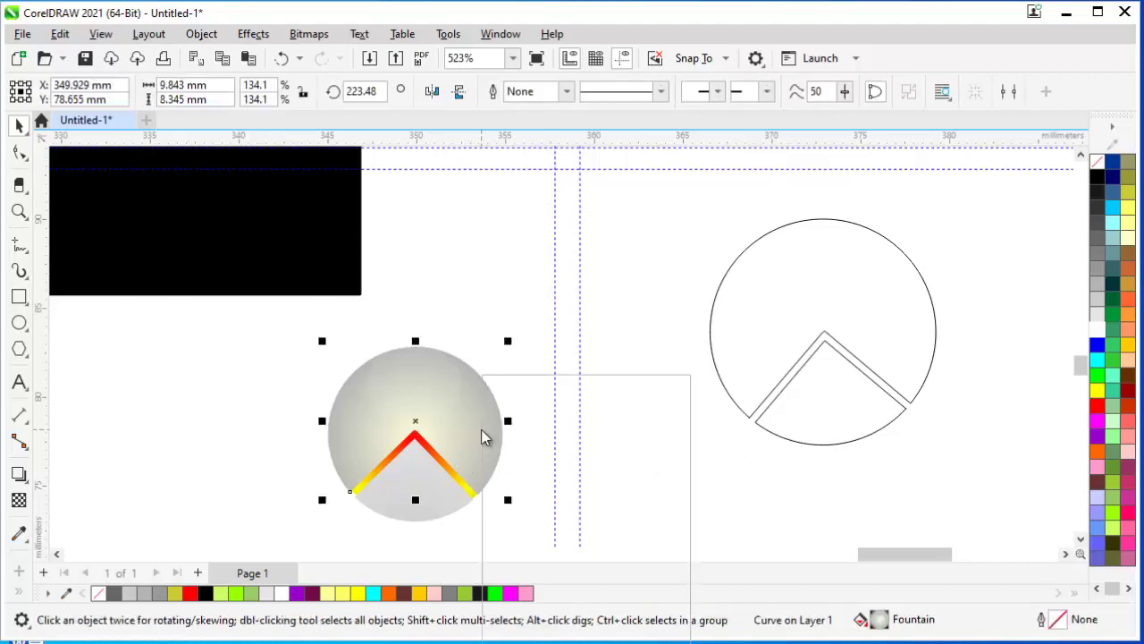
{"action": "right_click", "coordinate": [481, 430]}
{"action": "left_click", "coordinate": [464, 316]}
{"action": "mouse_move", "coordinate": [440, 382]}
{"action": "left_mouse_down"}
{"action": "mouse_move", "coordinate": [460, 220]}
{"action": "mouse_move", "coordinate": [304, 251]}
{"action": "mouse_move", "coordinate": [495, 301]}
{"action": "mouse_move", "coordinate": [468, 285]}
{"action": "left_mouse_up"}
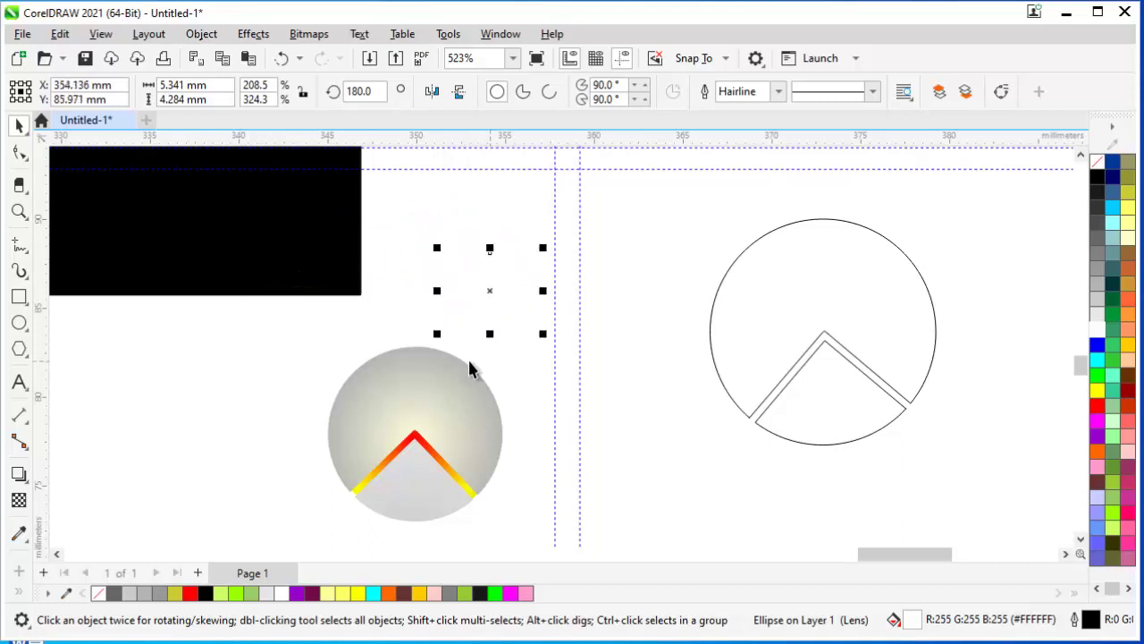
{"action": "left_click", "coordinate": [432, 397]}
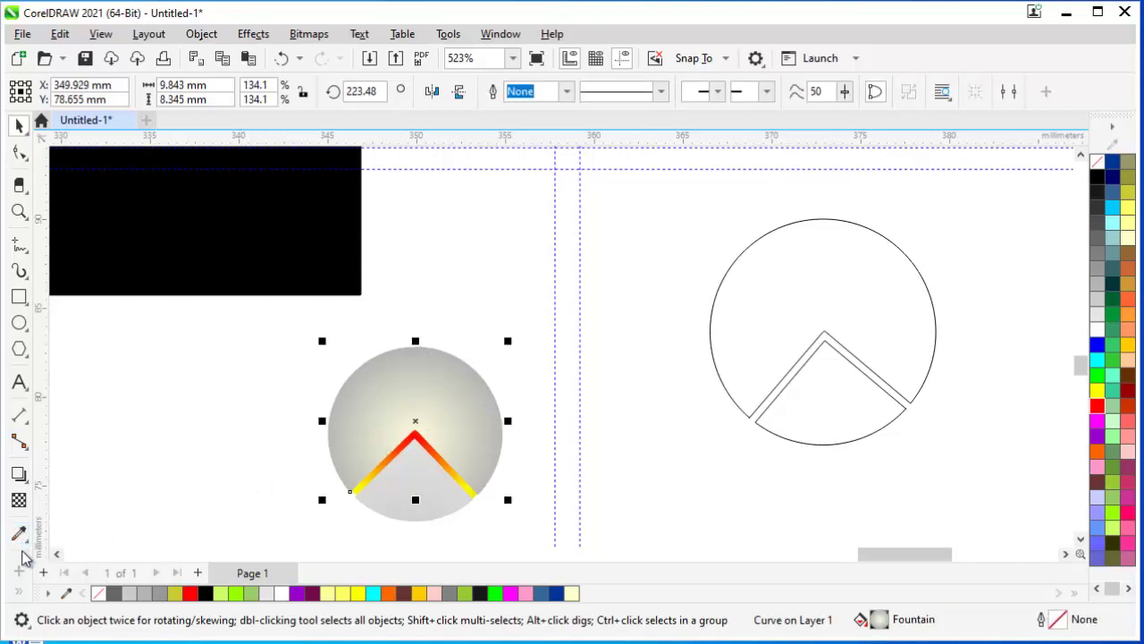
Drop white onto a gradient stop and apply the grey radial gradient to the new cut circle.
{"action": "key", "text": "g"}
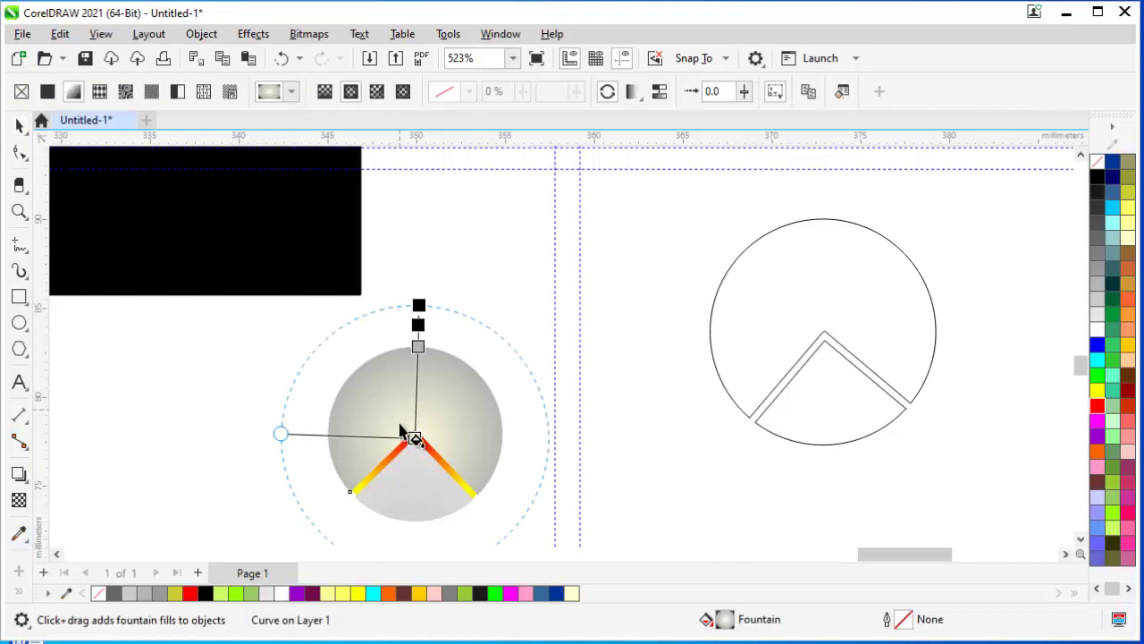
{"action": "scroll", "coordinate": [409, 429], "scroll_direction": "up", "scroll_amount": 2}
{"action": "scroll", "coordinate": [403, 439], "scroll_direction": "up", "scroll_amount": 1}
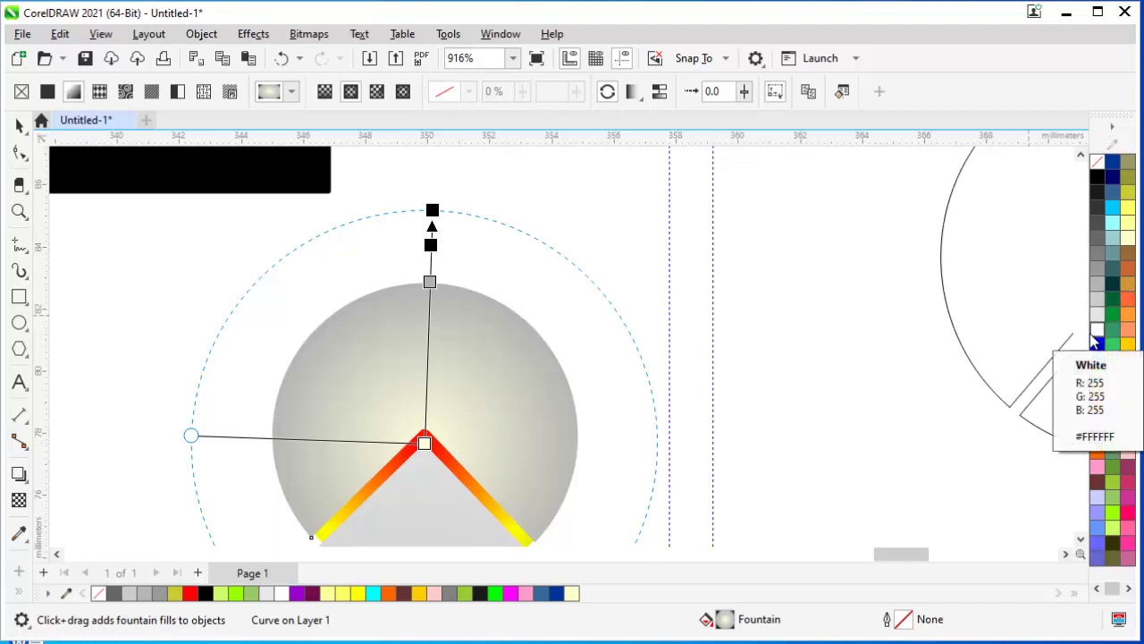
{"action": "left_click_drag", "start_coordinate": [1097, 337], "coordinate": [429, 283]}
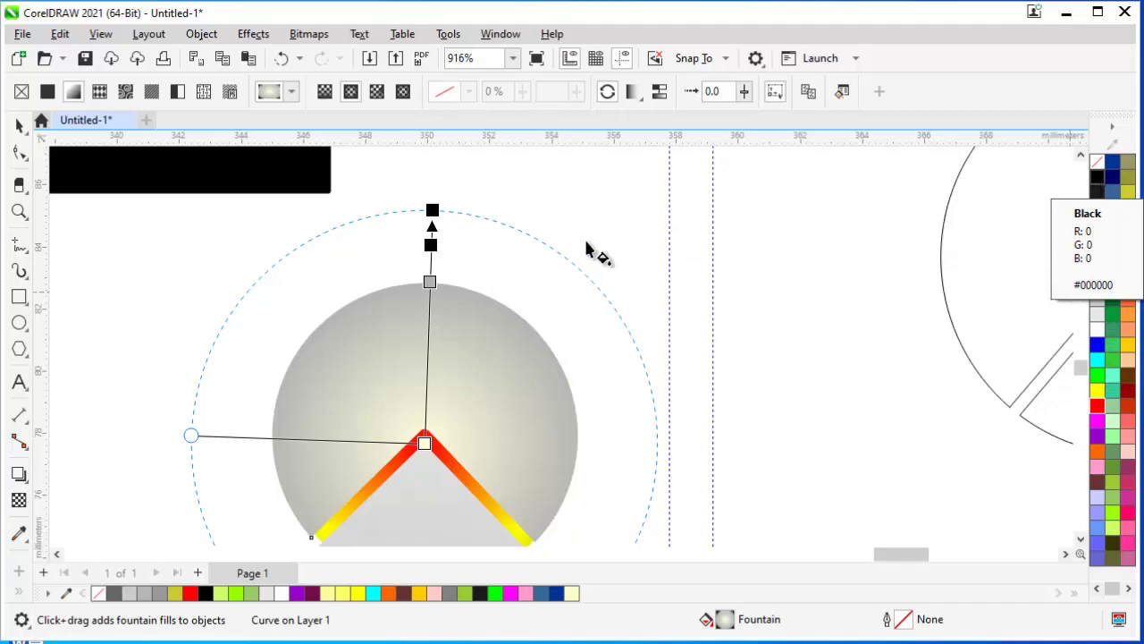
{"action": "scroll", "coordinate": [294, 345], "scroll_direction": "down", "scroll_amount": 1}
{"action": "scroll", "coordinate": [684, 396], "scroll_direction": "down", "scroll_amount": 1}
{"action": "scroll", "coordinate": [715, 375], "scroll_direction": "down", "scroll_amount": 1}
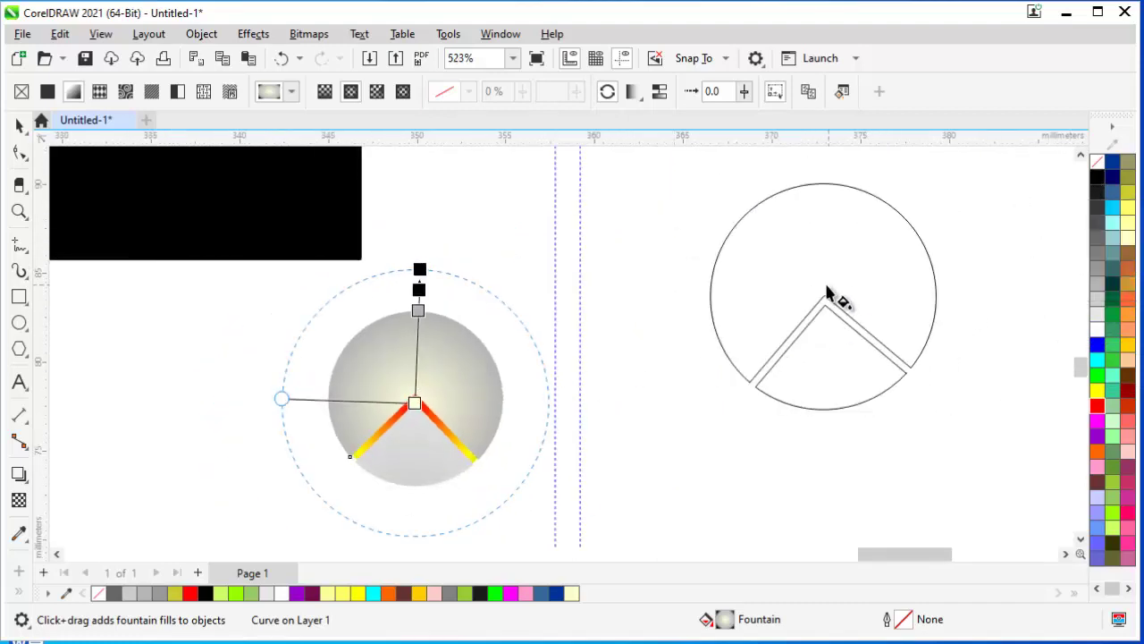
{"action": "left_click", "coordinate": [825, 298]}
{"action": "scroll", "coordinate": [679, 402], "scroll_direction": "down", "scroll_amount": 1}
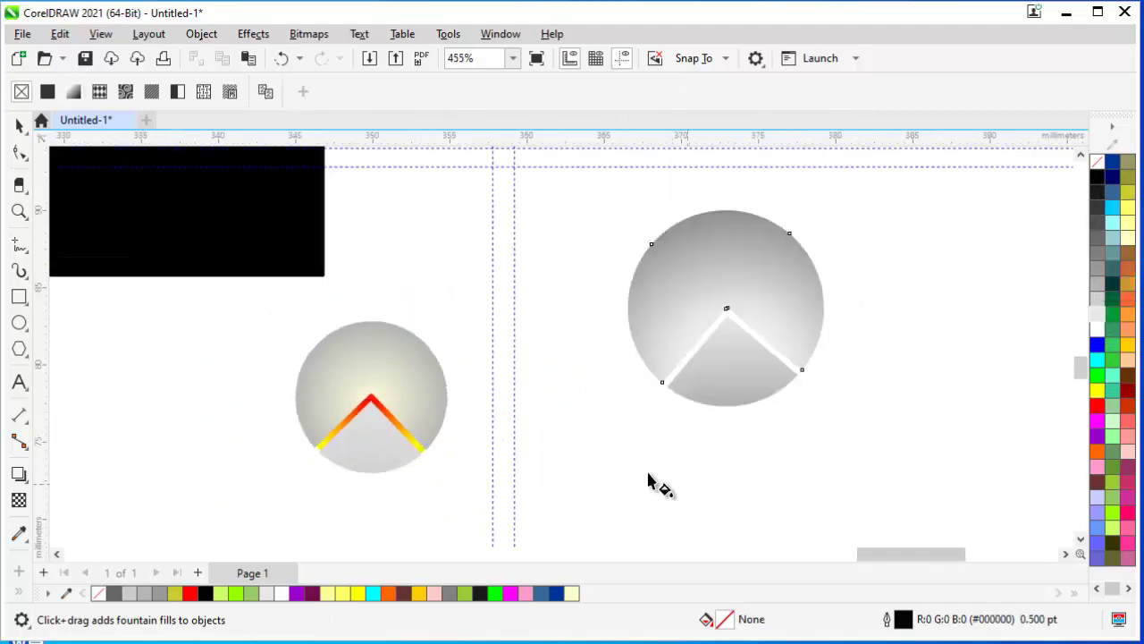
{"action": "scroll", "coordinate": [676, 357], "scroll_direction": "down", "scroll_amount": 1}
{"action": "scroll", "coordinate": [536, 322], "scroll_direction": "down", "scroll_amount": 2}
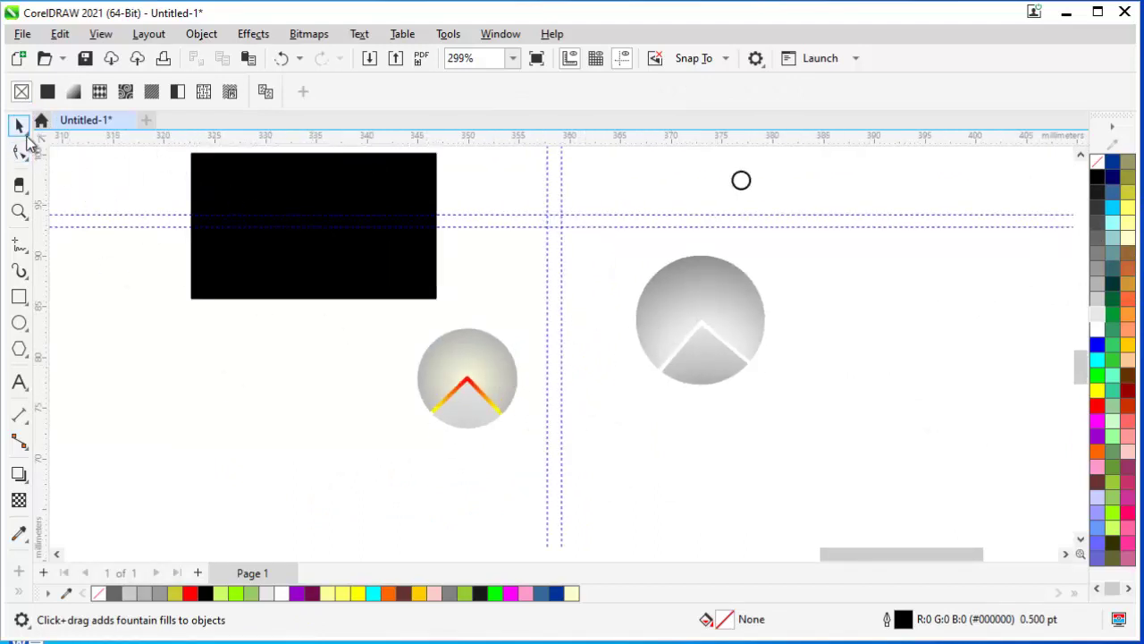
Return to the Pick tool and select the right cut circle.
{"action": "left_click", "coordinate": [26, 136]}
{"action": "left_click", "coordinate": [26, 158]}
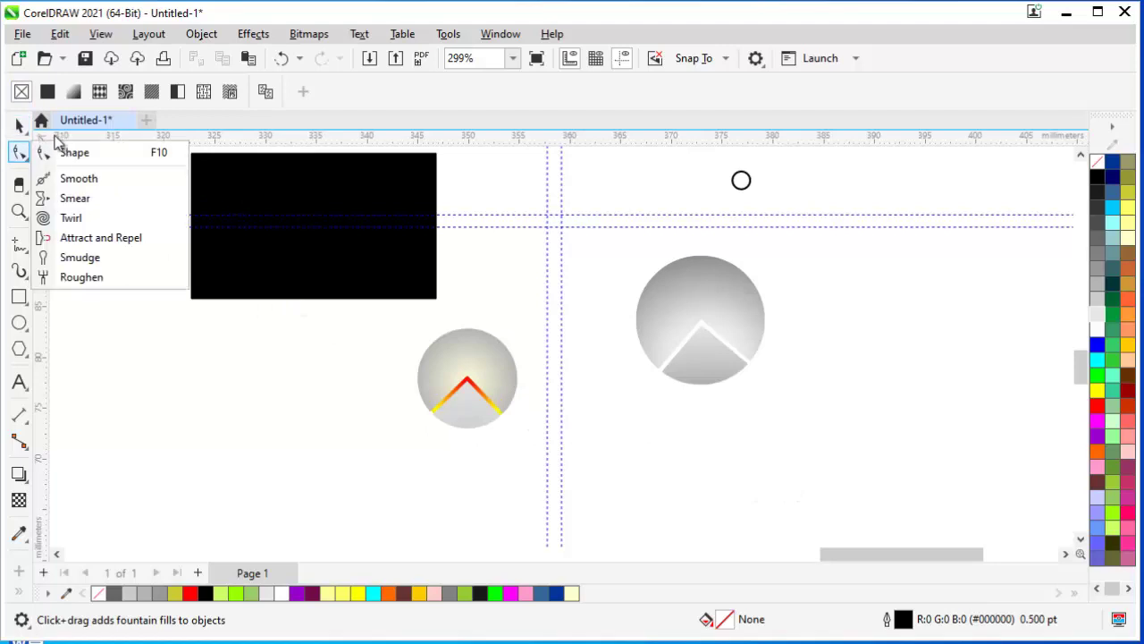
{"action": "left_click", "coordinate": [26, 132]}
{"action": "left_click", "coordinate": [68, 130]}
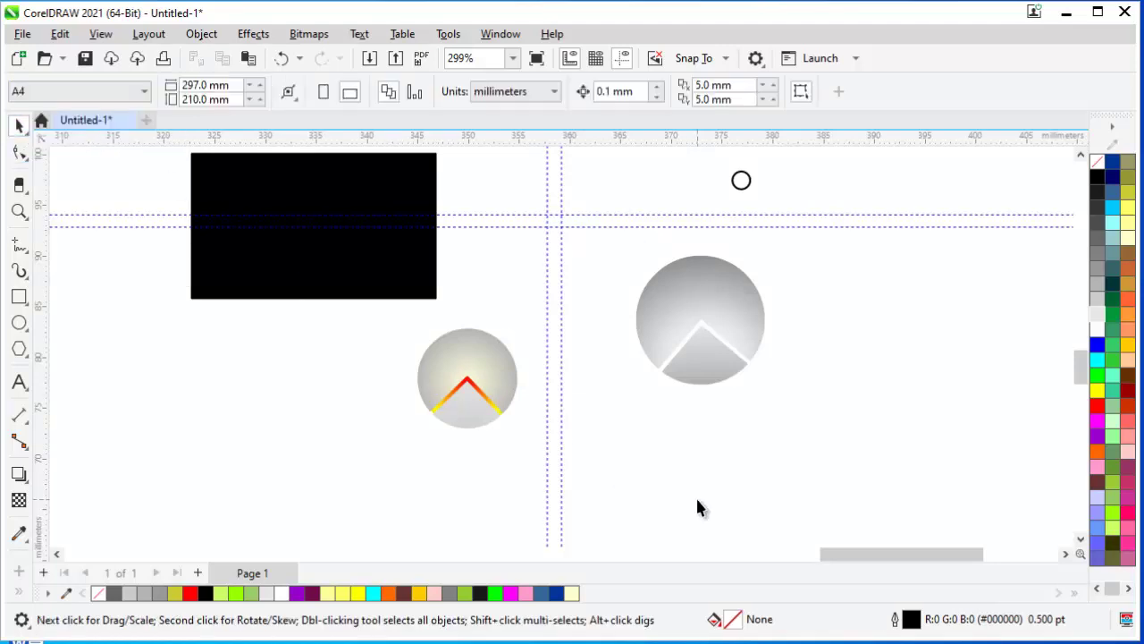
{"action": "left_click", "coordinate": [717, 303]}
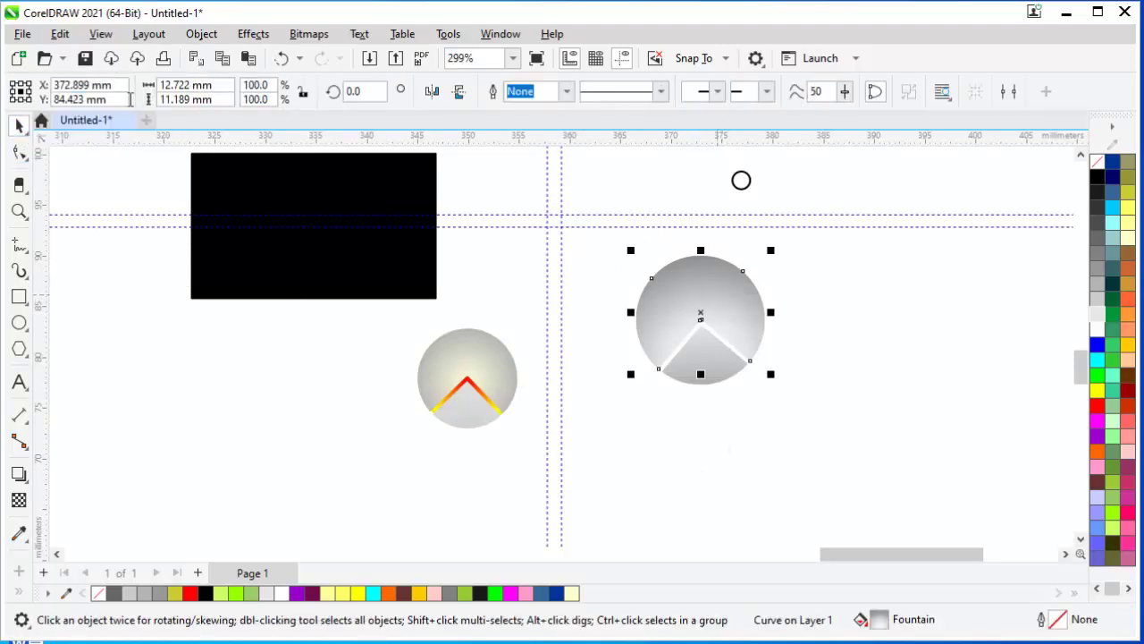
Copy only the left circle's fill onto it via Edit > Copy Properties From.
{"action": "left_click", "coordinate": [60, 34]}
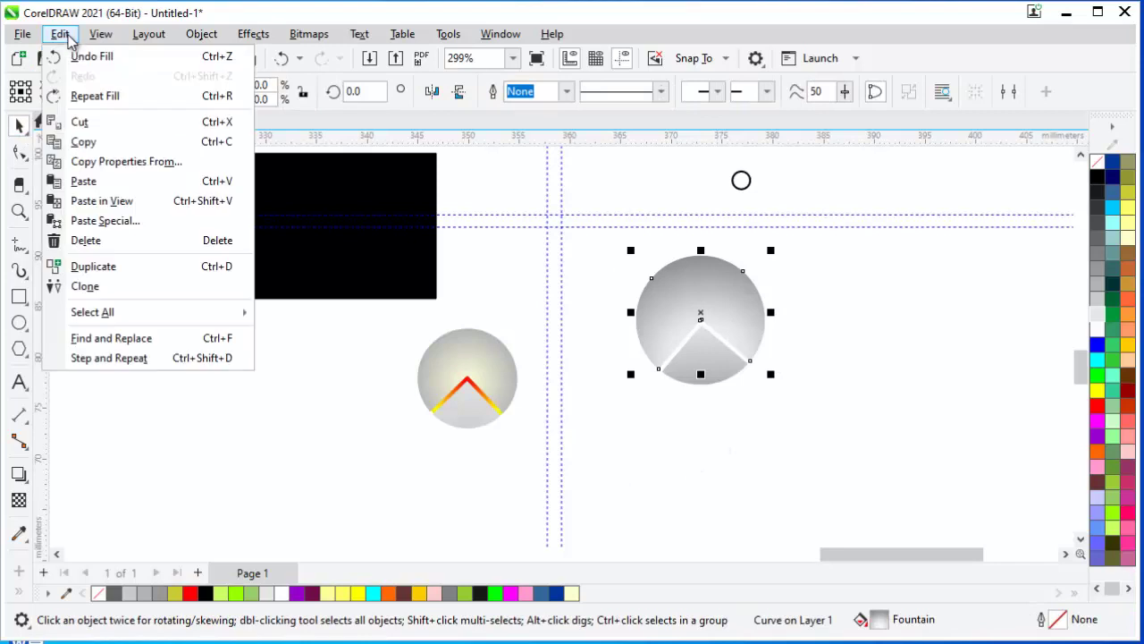
{"action": "left_click", "coordinate": [153, 163]}
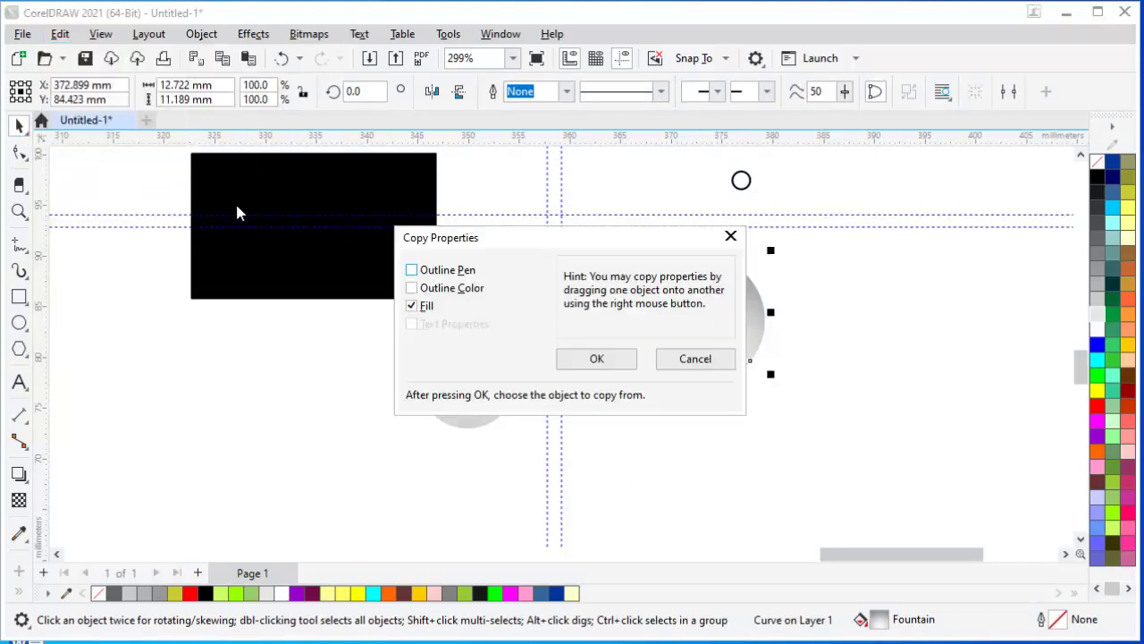
{"action": "left_click", "coordinate": [614, 359]}
{"action": "left_click", "coordinate": [464, 362]}
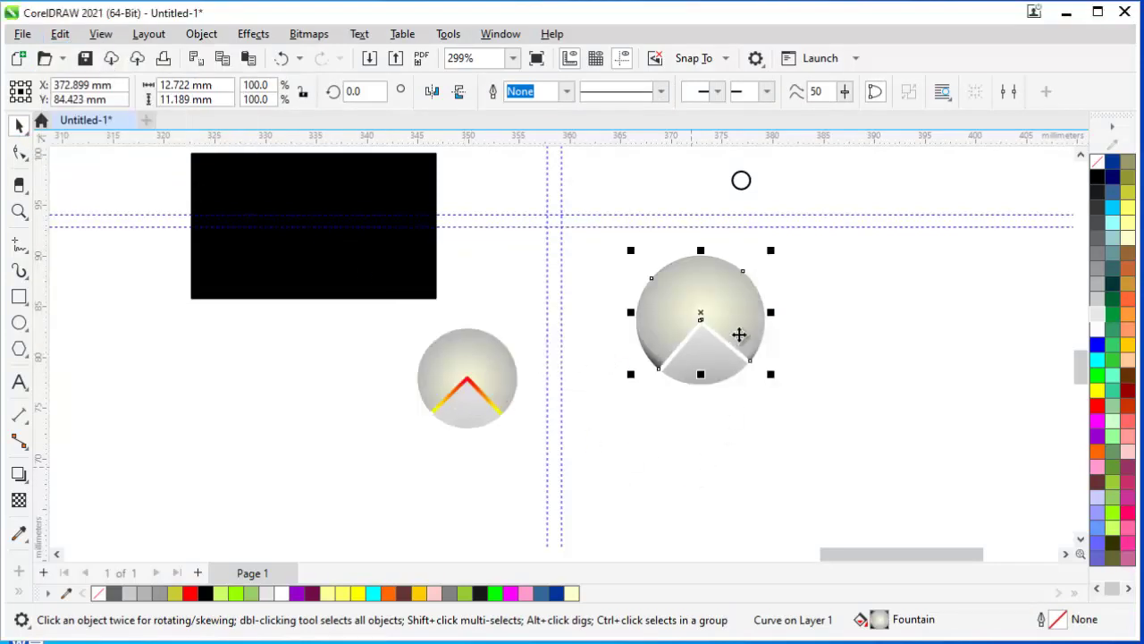
{"action": "scroll", "coordinate": [810, 288], "scroll_direction": "up", "scroll_amount": 1}
{"action": "scroll", "coordinate": [726, 270], "scroll_direction": "up", "scroll_amount": 1}
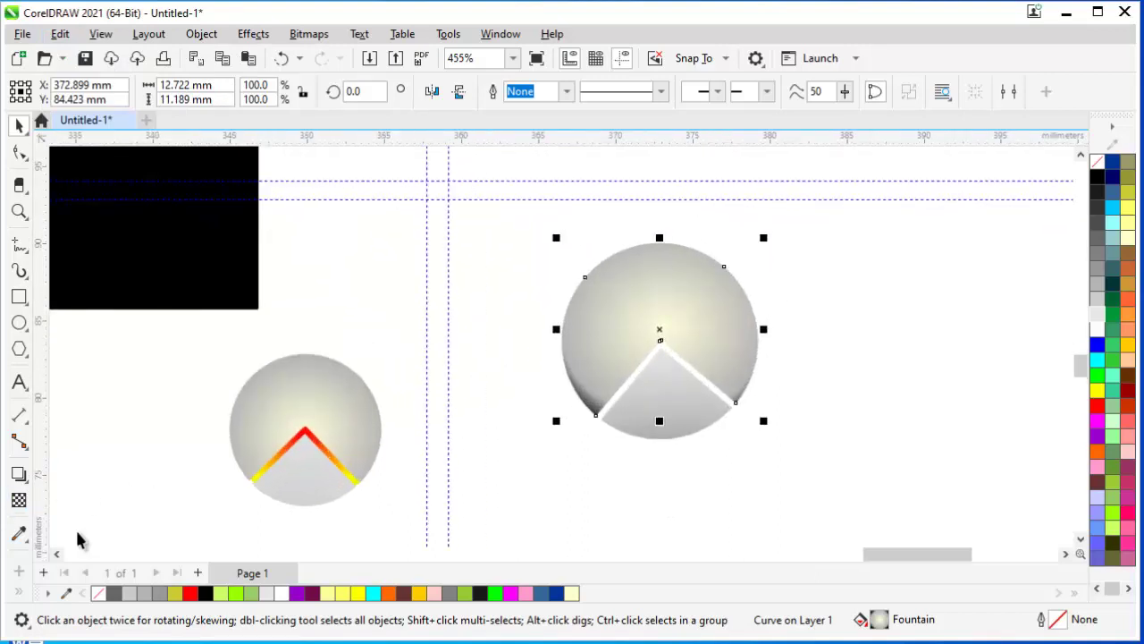
Reshape the right circle's radial fountain fill along a vertical axis, with Pale Yellow at its centre node.
{"action": "key", "text": "g"}
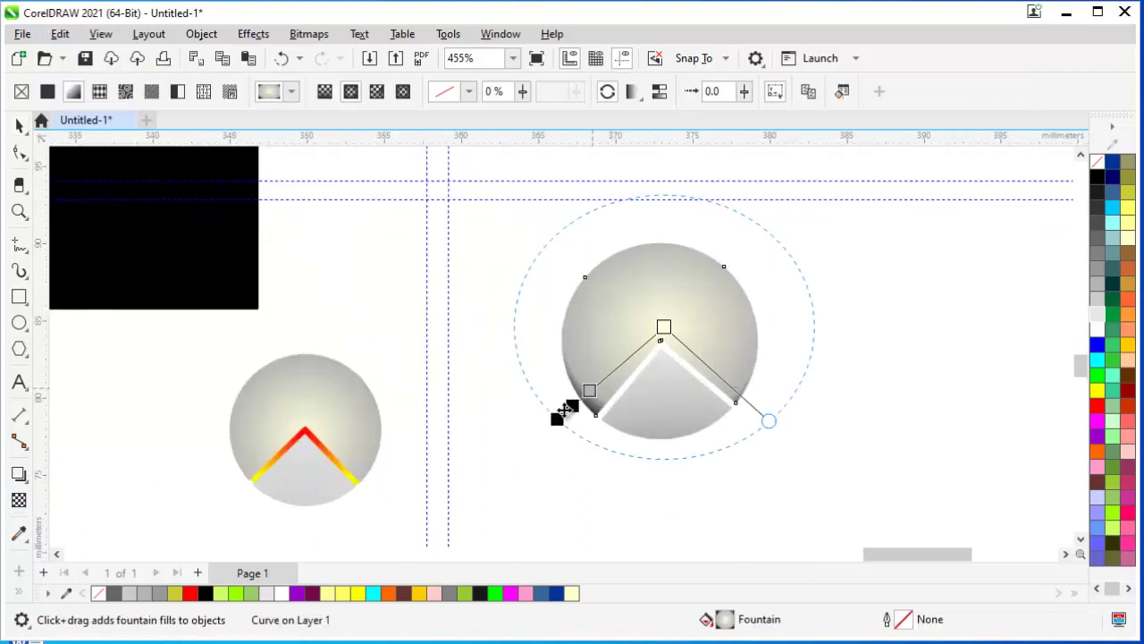
{"action": "mouse_move", "coordinate": [558, 418]}
{"action": "left_mouse_down"}
{"action": "mouse_move", "coordinate": [653, 228]}
{"action": "mouse_move", "coordinate": [713, 230]}
{"action": "left_mouse_up"}
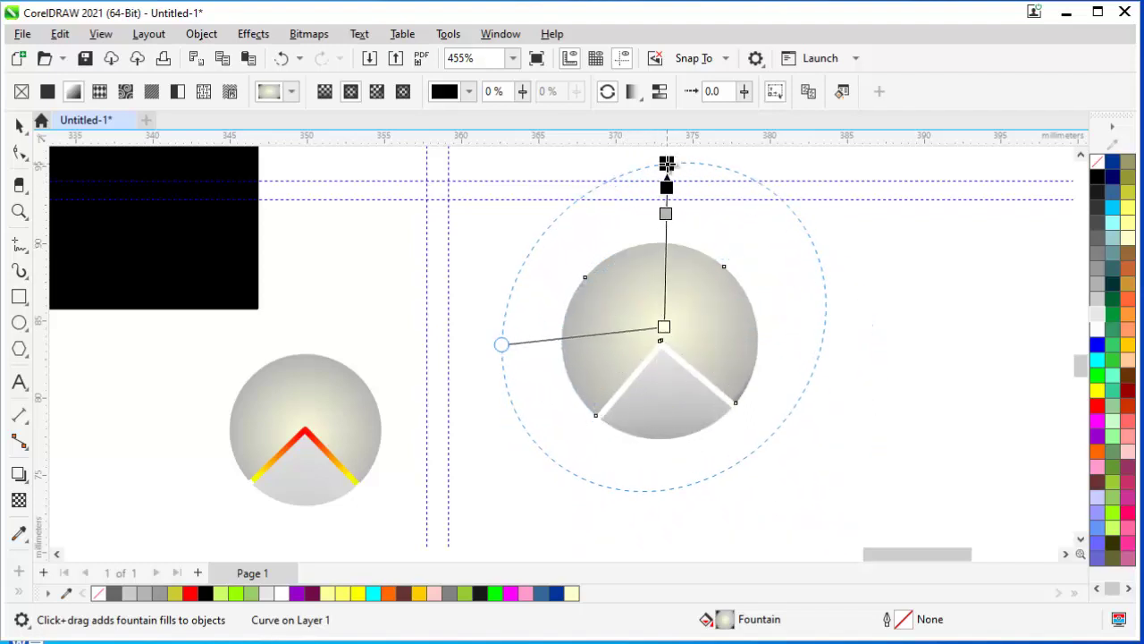
{"action": "left_click_drag", "start_coordinate": [713, 231], "coordinate": [666, 166]}
{"action": "left_click_drag", "start_coordinate": [501, 345], "coordinate": [510, 316]}
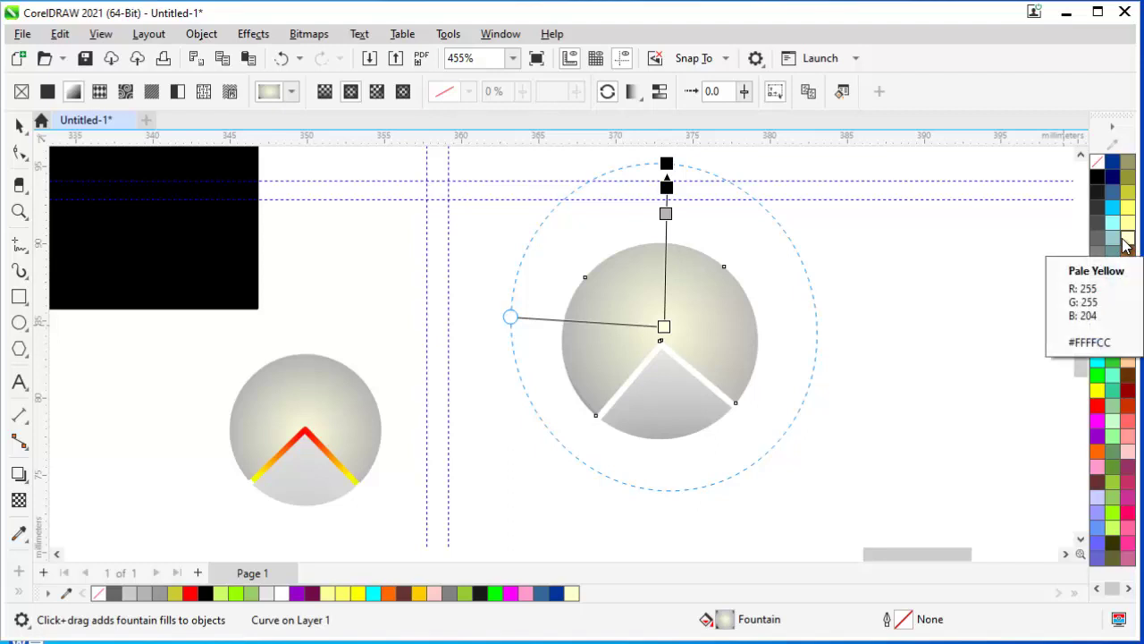
{"action": "left_click_drag", "start_coordinate": [774, 333], "coordinate": [659, 331]}
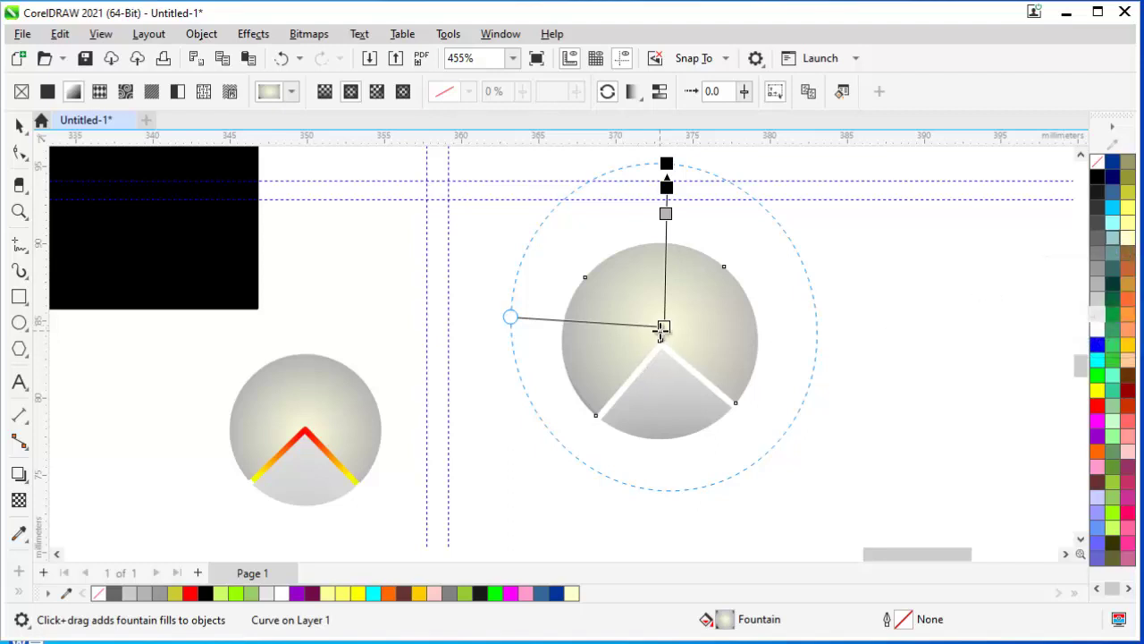
{"action": "left_click_drag", "start_coordinate": [675, 394], "coordinate": [671, 549]}
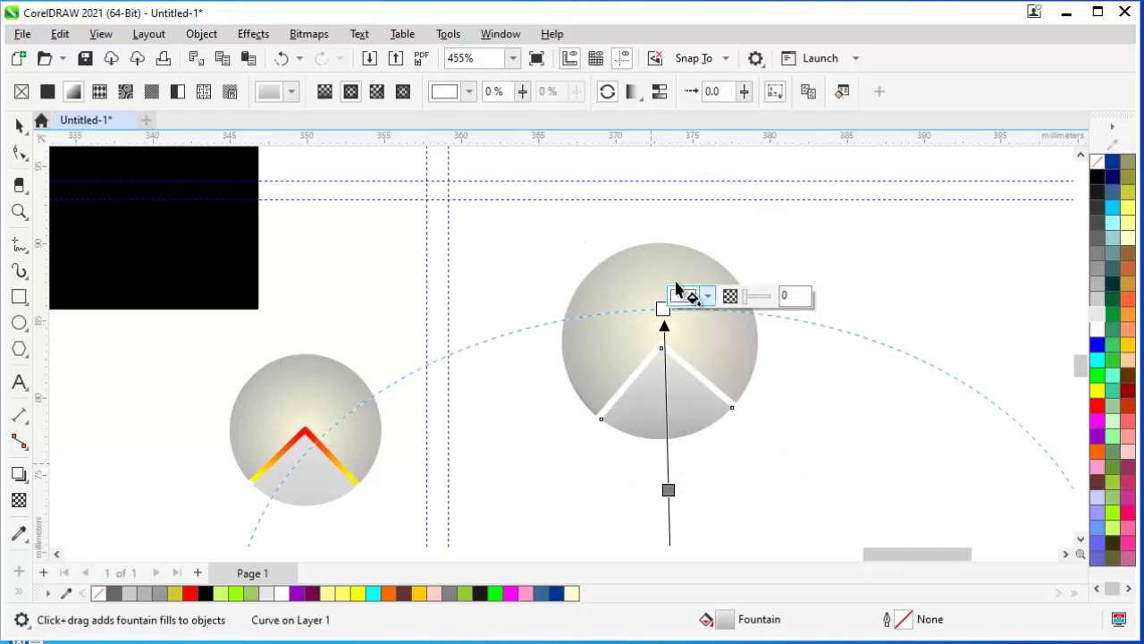
{"action": "scroll", "coordinate": [669, 488], "scroll_direction": "down", "scroll_amount": 1}
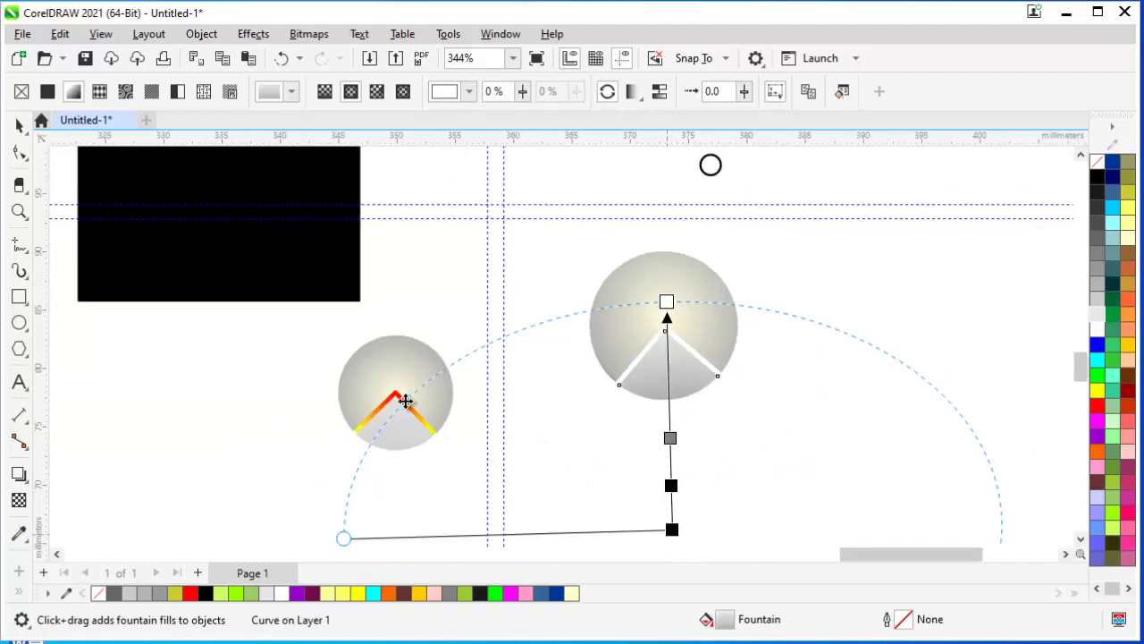
Copy the left triangle's light grey fill onto the right circle's triangle using Copy Properties From.
{"action": "left_click", "coordinate": [18, 128]}
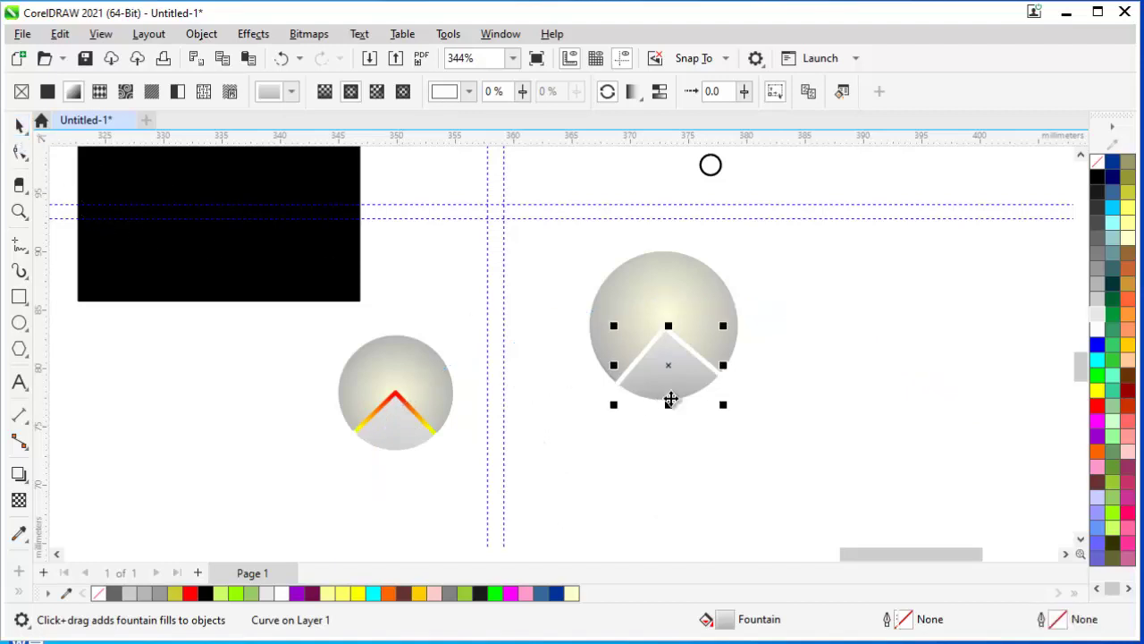
{"action": "left_click", "coordinate": [60, 34]}
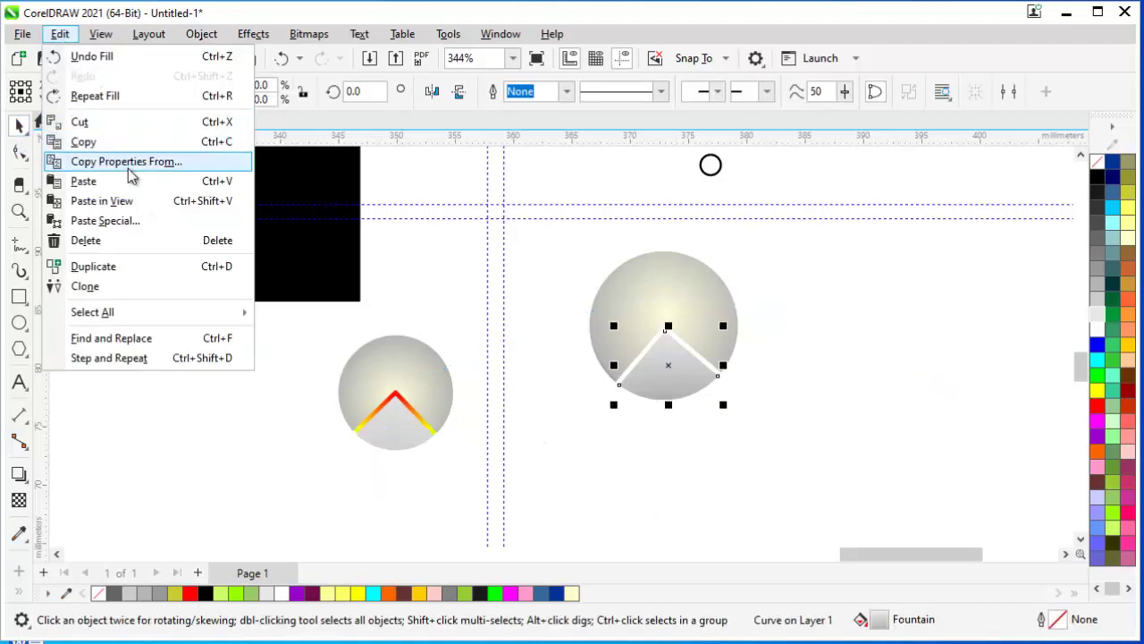
{"action": "left_click", "coordinate": [126, 161]}
{"action": "left_click", "coordinate": [595, 361]}
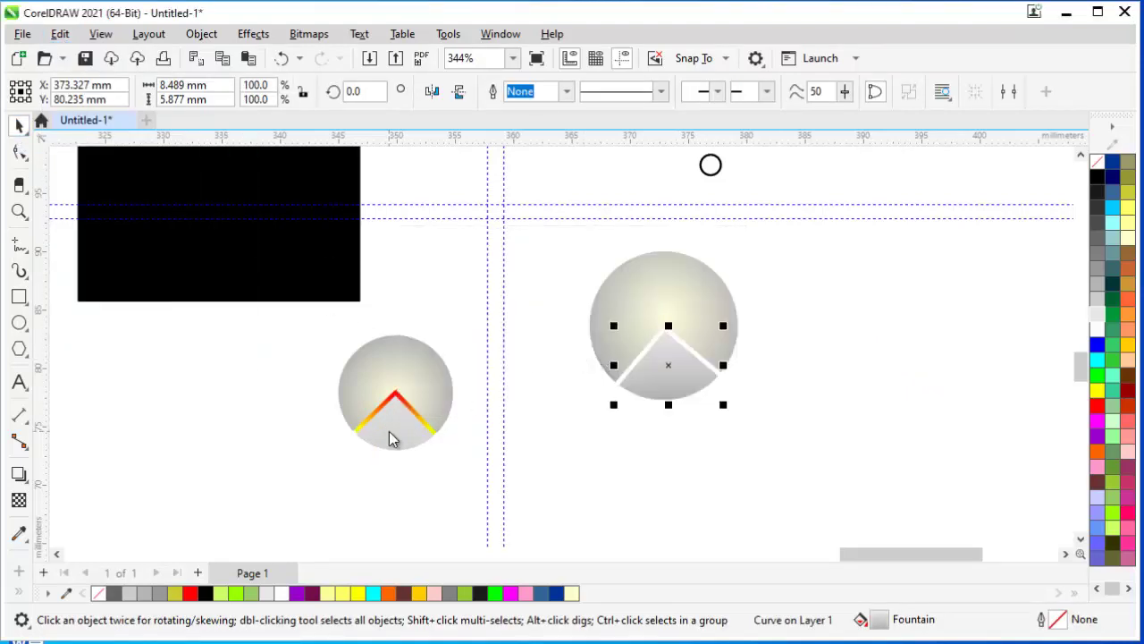
{"action": "left_click", "coordinate": [715, 435]}
{"action": "scroll", "coordinate": [734, 269], "scroll_direction": "up", "scroll_amount": 1}
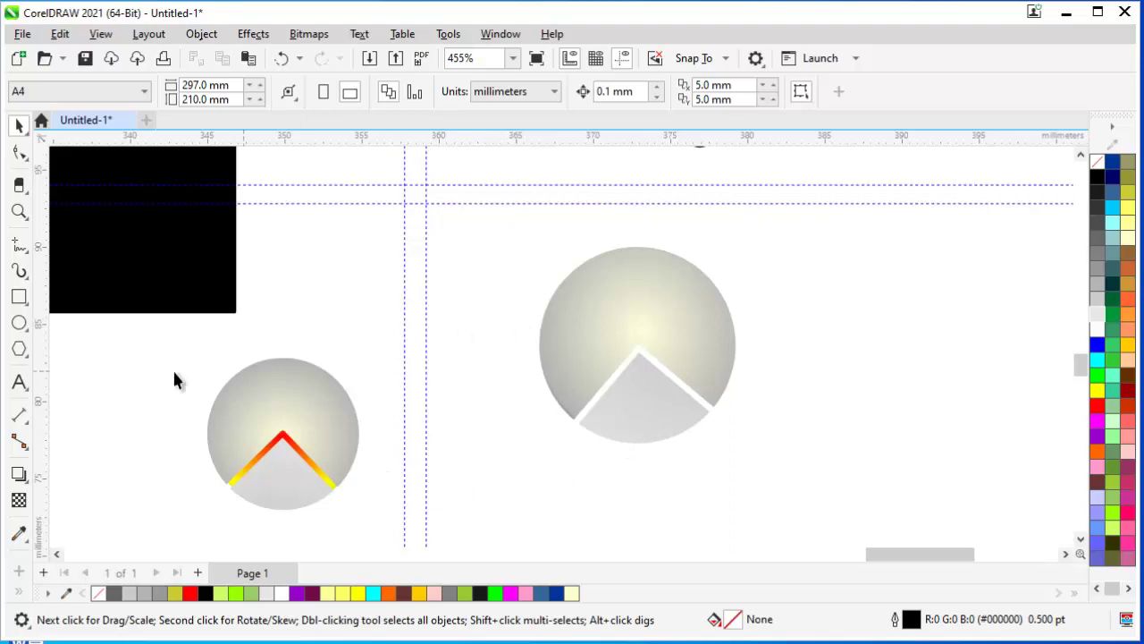
Enlarge the tiny circle to about 14.7 mm and move it over the right gradient circle.
{"action": "left_click", "coordinate": [20, 325]}
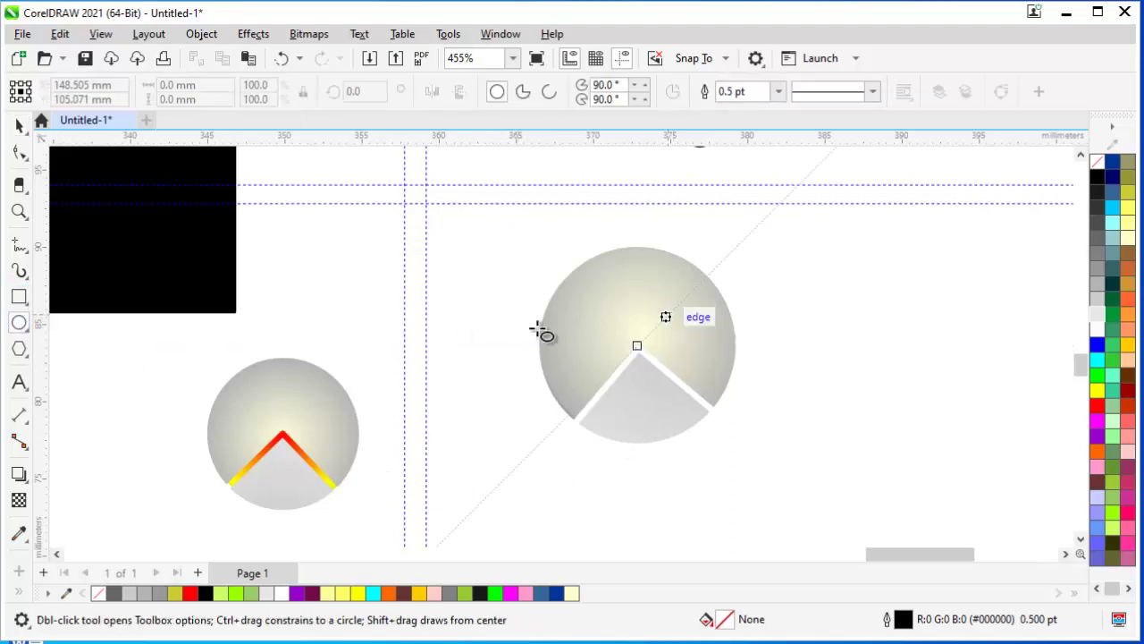
{"action": "key", "text": "space"}
{"action": "scroll", "coordinate": [368, 193], "scroll_direction": "down", "scroll_amount": 1}
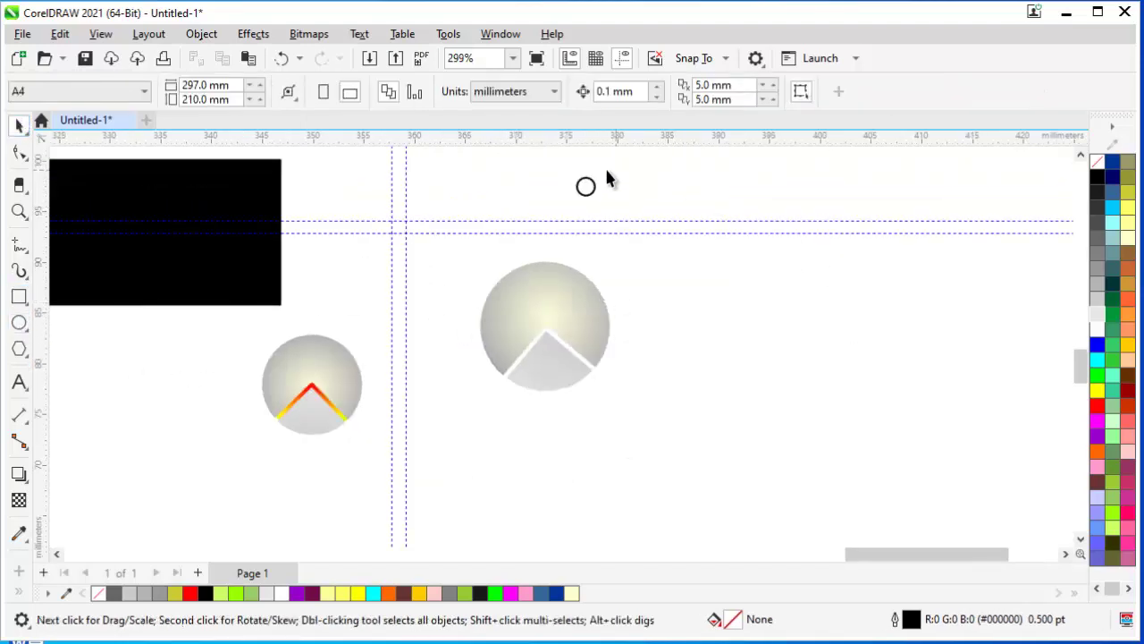
{"action": "left_click", "coordinate": [586, 185]}
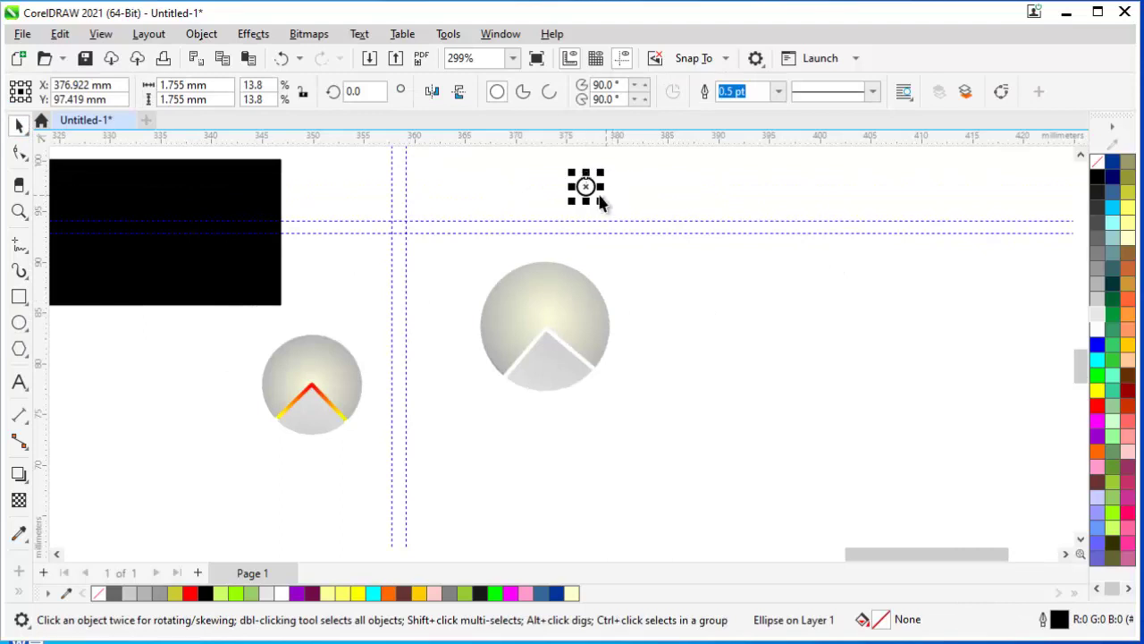
{"action": "left_click_drag", "start_coordinate": [605, 208], "coordinate": [666, 266]}
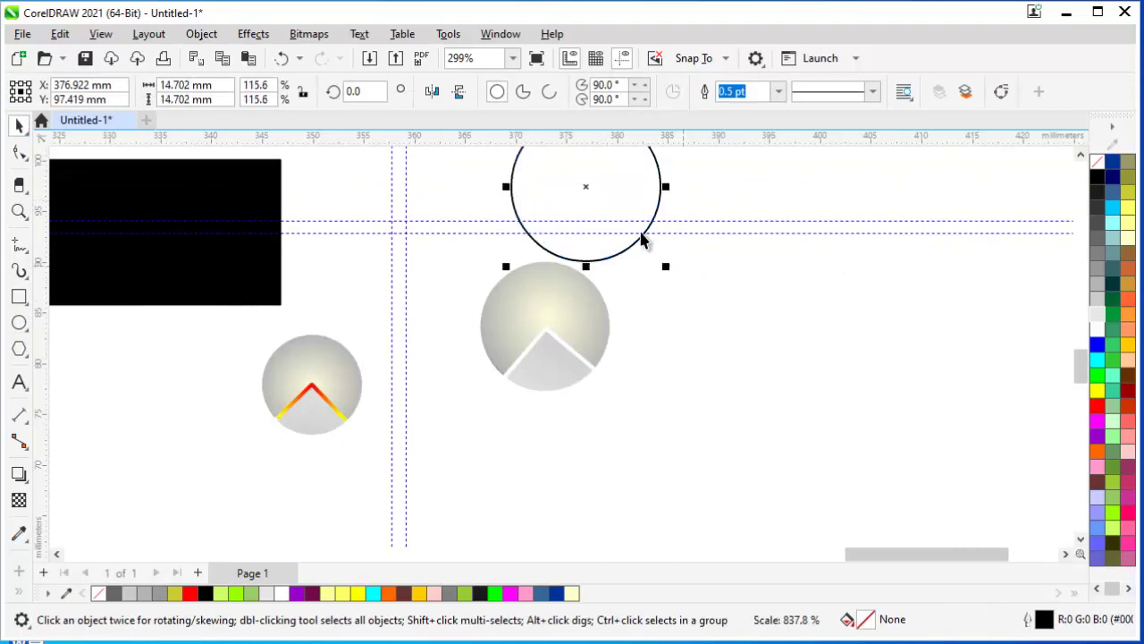
{"action": "left_click_drag", "start_coordinate": [585, 188], "coordinate": [555, 327]}
{"action": "scroll", "coordinate": [549, 329], "scroll_direction": "up", "scroll_amount": 1}
{"action": "scroll", "coordinate": [626, 258], "scroll_direction": "up", "scroll_amount": 1}
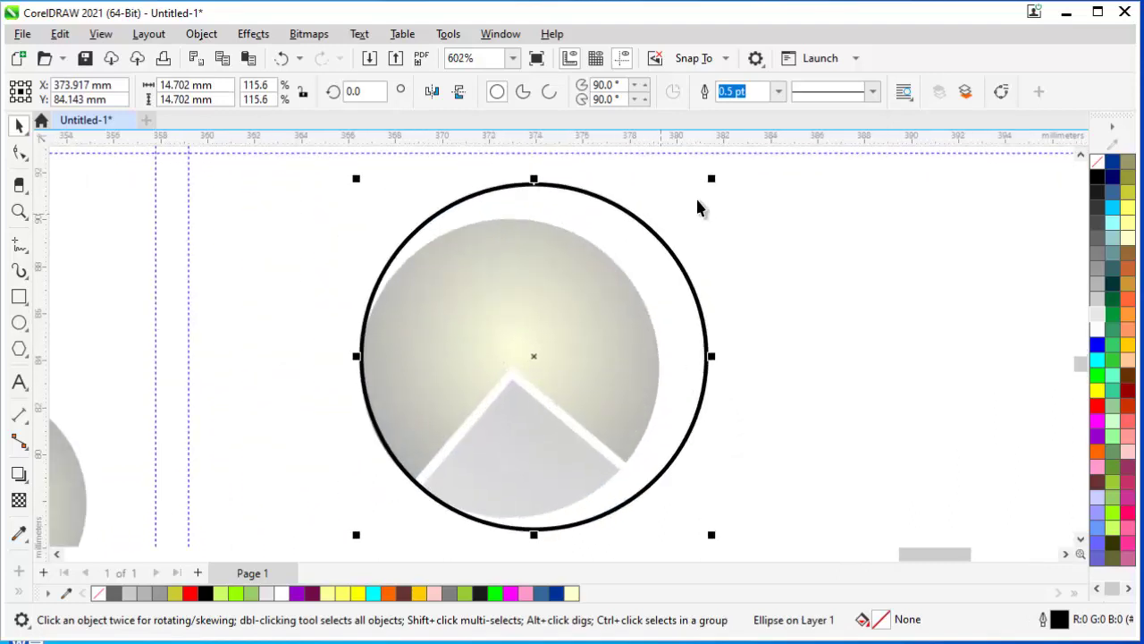
Shrink the outline circle to 11.71 mm and nudge it up and right.
{"action": "left_click_drag", "start_coordinate": [713, 183], "coordinate": [643, 253]}
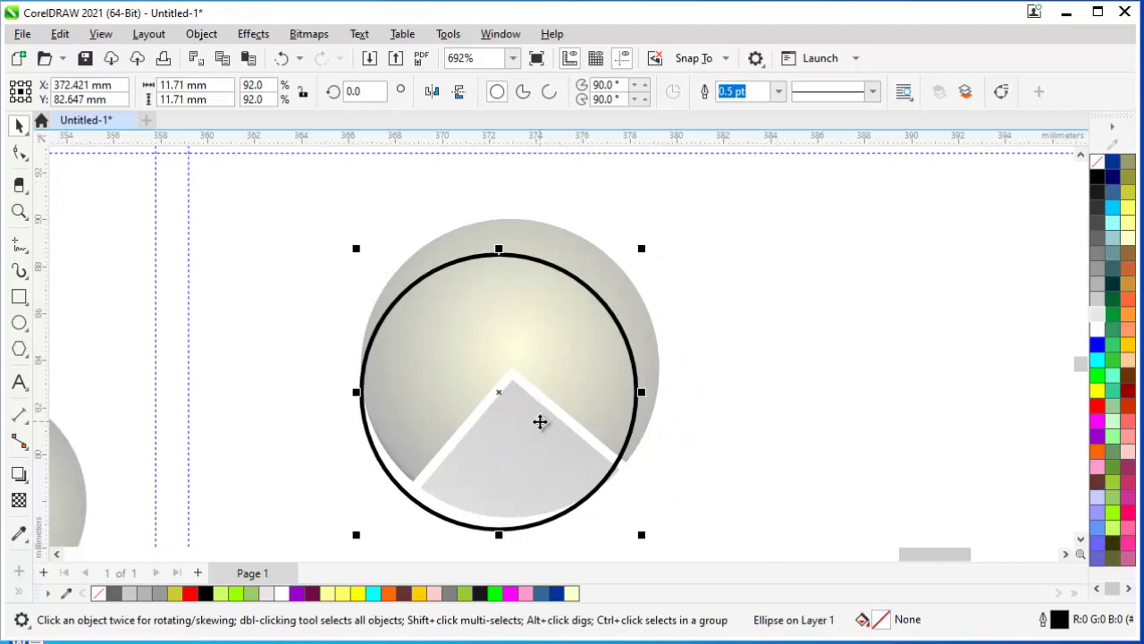
{"action": "key", "text": "Right"}
{"action": "key", "text": "Right"}
{"action": "key", "text": "Right"}
{"action": "key", "text": "Right"}
{"action": "key", "text": "Up"}
{"action": "key", "text": "Up"}
{"action": "key", "text": "Up"}
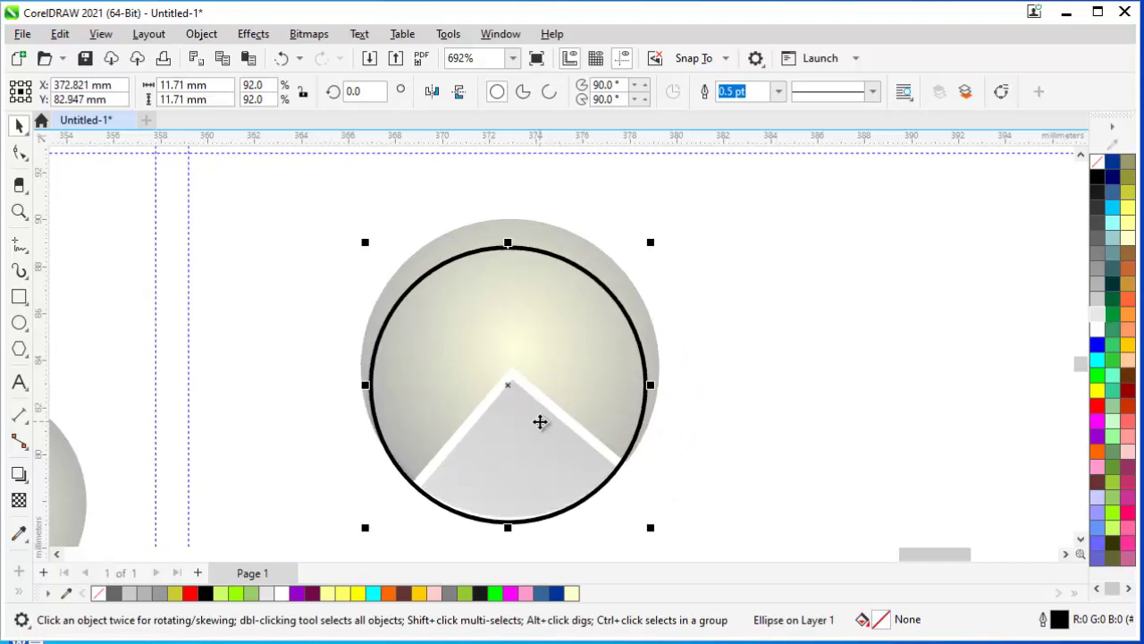
{"action": "key", "text": "Up"}
{"action": "key", "text": "Up"}
{"action": "key", "text": "Up"}
{"action": "key", "text": "Right"}
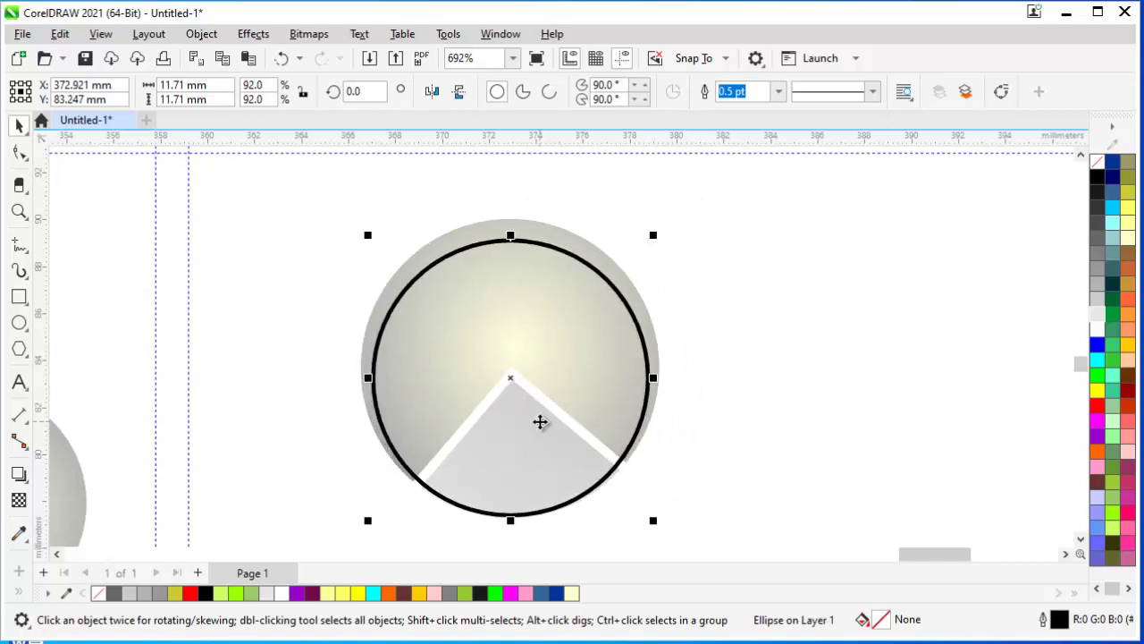
{"action": "key", "text": "Right"}
{"action": "scroll", "coordinate": [420, 357], "scroll_direction": "up", "scroll_amount": 2}
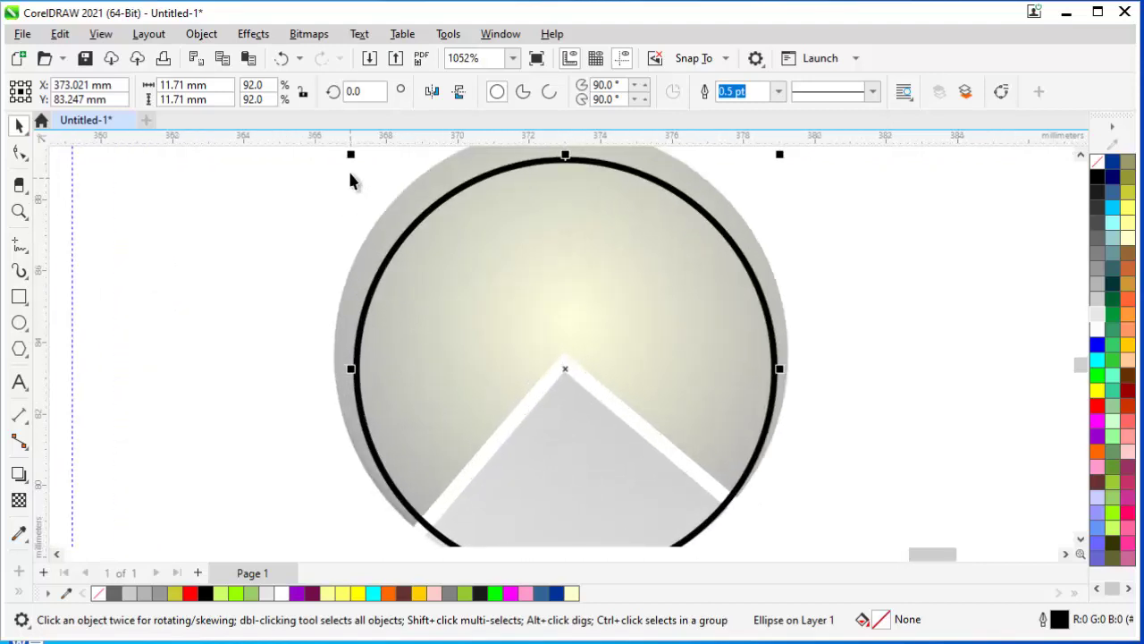
Fit the circle to the gradient circle at 12.759 mm across with a Hairline outline.
{"action": "left_click_drag", "start_coordinate": [348, 155], "coordinate": [328, 230]}
{"action": "scroll", "coordinate": [447, 298], "scroll_direction": "down", "scroll_amount": 2}
{"action": "scroll", "coordinate": [464, 434], "scroll_direction": "up", "scroll_amount": 2}
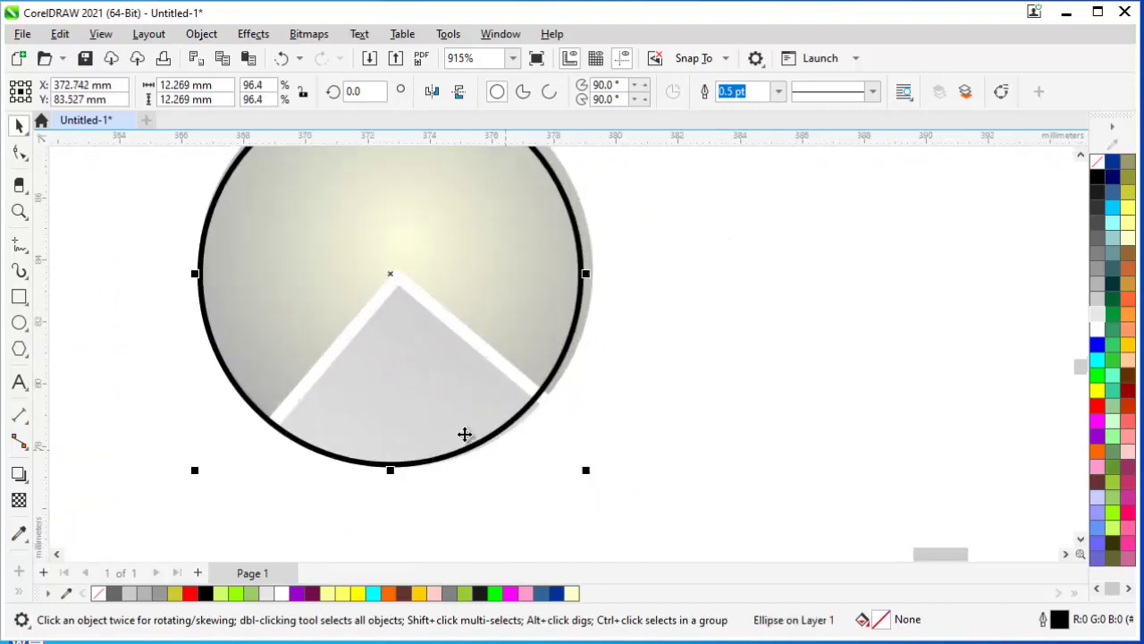
{"action": "scroll", "coordinate": [465, 434], "scroll_direction": "up", "scroll_amount": 3}
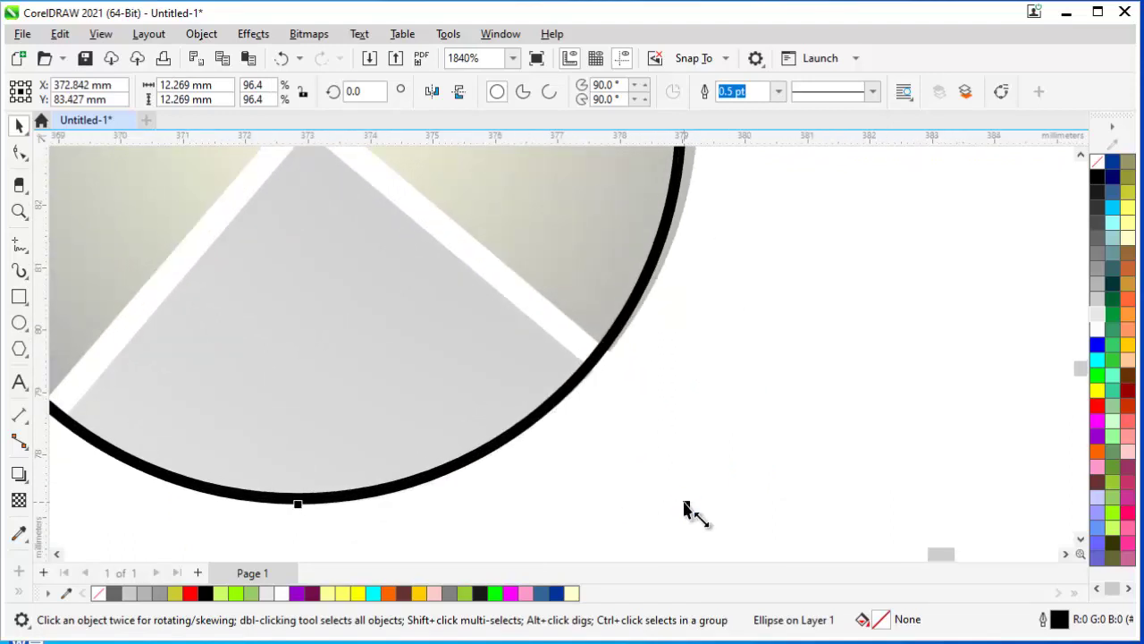
{"action": "scroll", "coordinate": [881, 483], "scroll_direction": "down", "scroll_amount": 2}
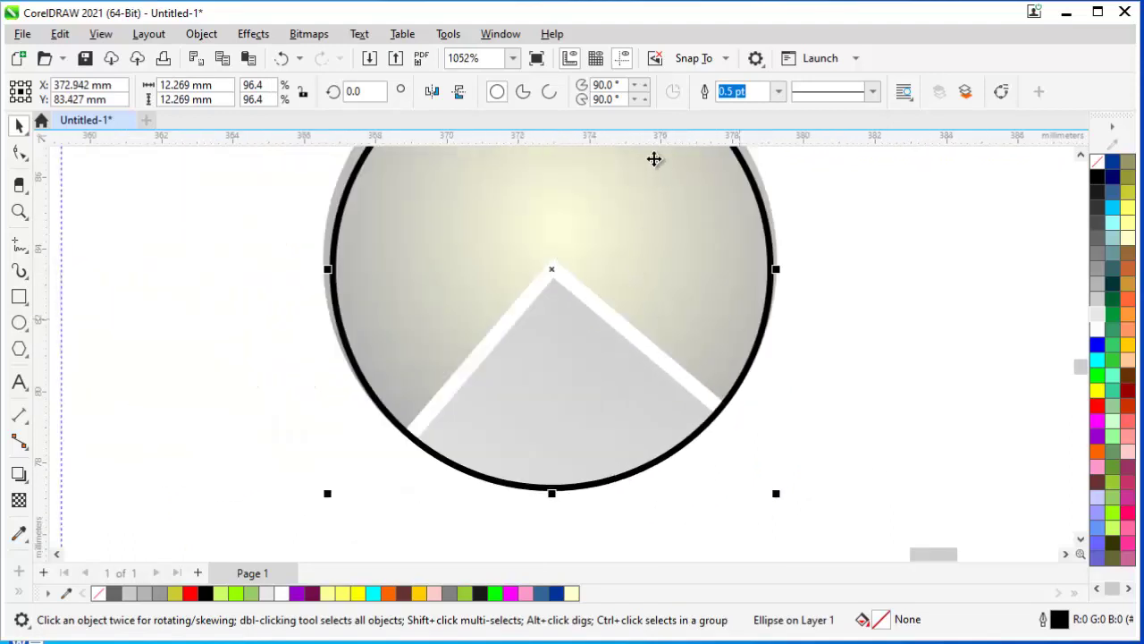
{"action": "left_click", "coordinate": [779, 91]}
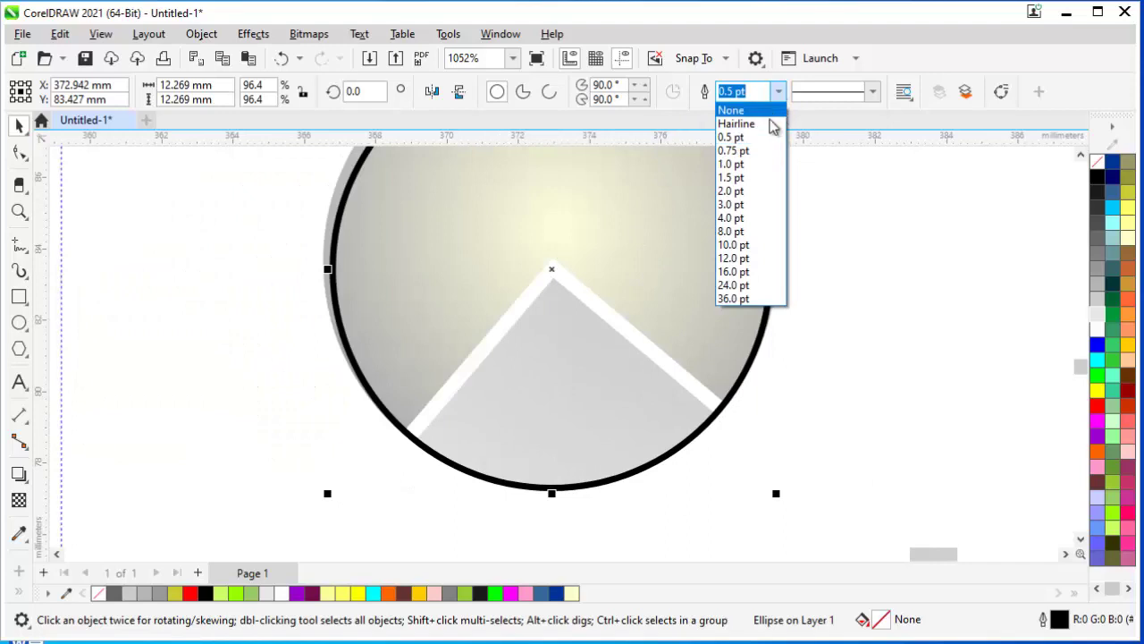
{"action": "left_click", "coordinate": [773, 126]}
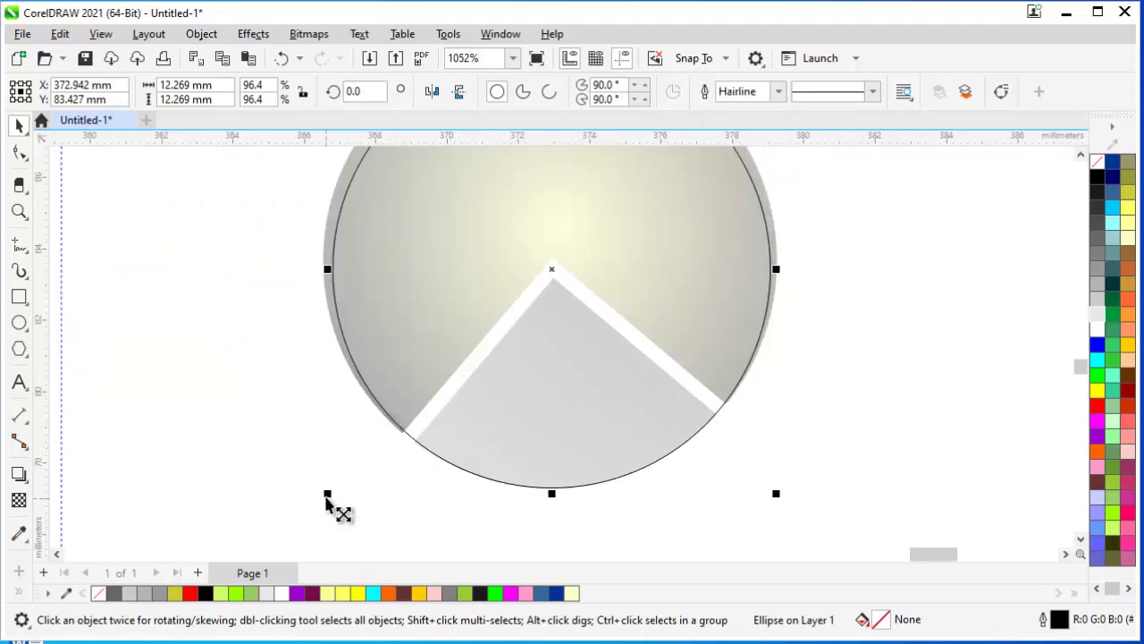
{"action": "left_click_drag", "start_coordinate": [327, 502], "coordinate": [318, 503]}
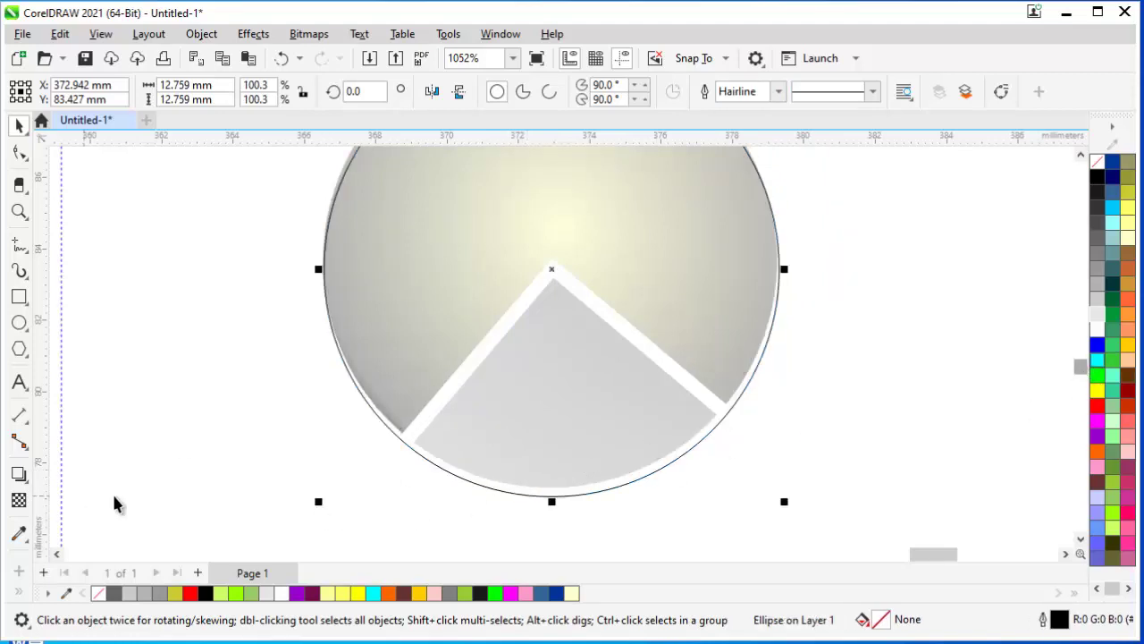
Fill the circle with a radial fountain fill: yellow centre shifted upward, red-orange edges.
{"action": "key", "text": "g"}
{"action": "left_click_drag", "start_coordinate": [554, 259], "coordinate": [849, 317]}
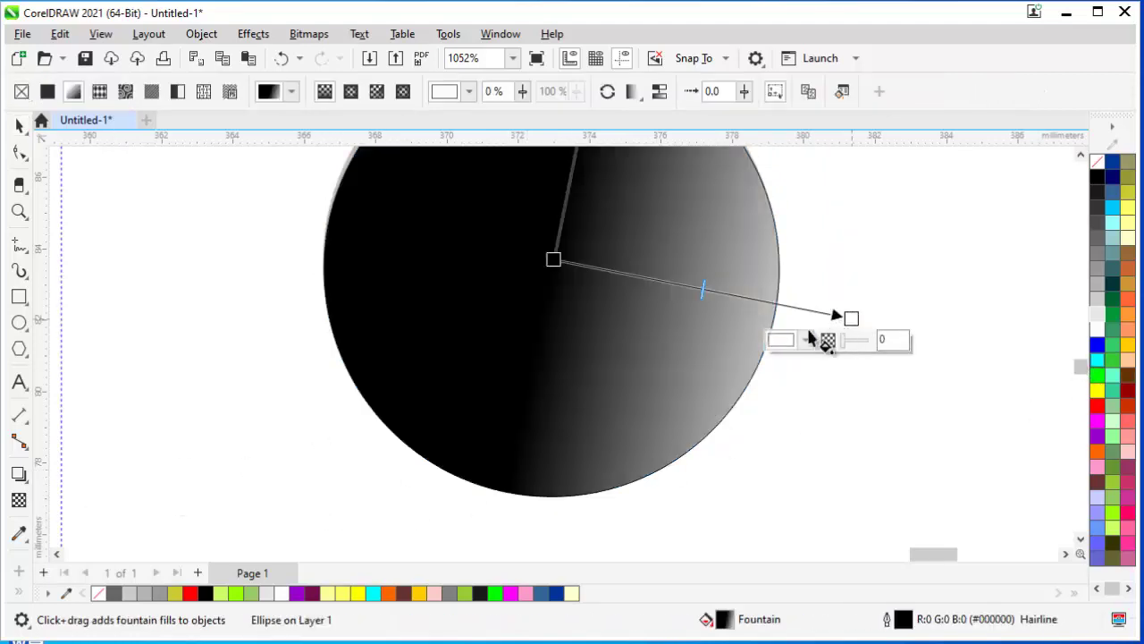
{"action": "scroll", "coordinate": [581, 442], "scroll_direction": "down", "scroll_amount": 2}
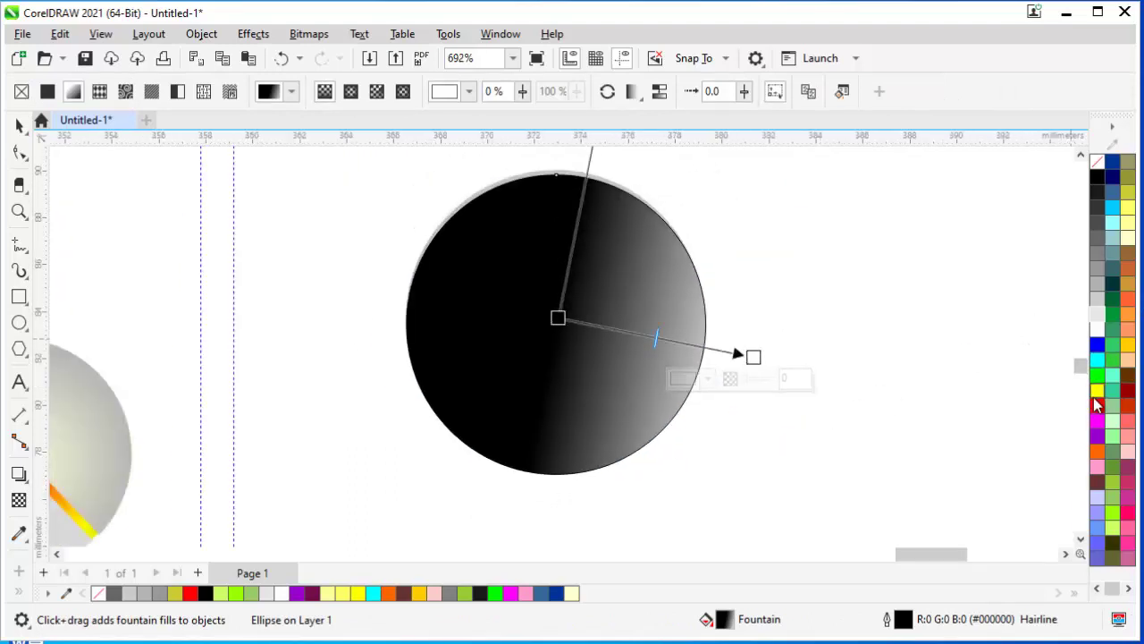
{"action": "mouse_move", "coordinate": [1097, 391]}
{"action": "left_mouse_down"}
{"action": "mouse_move", "coordinate": [697, 356]}
{"action": "mouse_move", "coordinate": [753, 358]}
{"action": "left_mouse_up"}
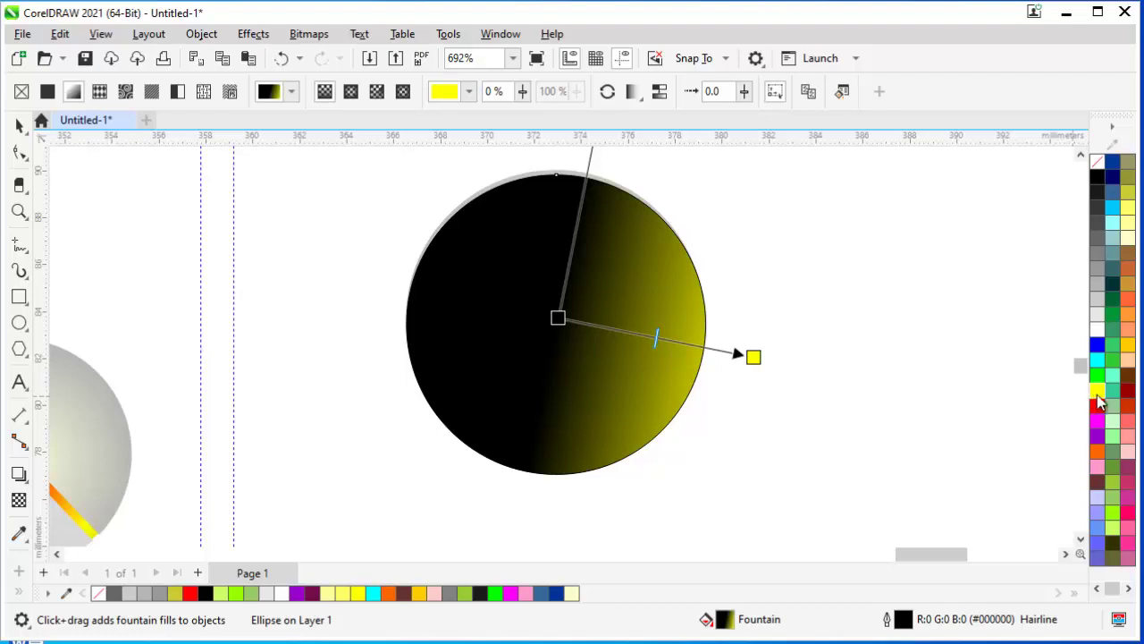
{"action": "left_click_drag", "start_coordinate": [557, 326], "coordinate": [348, 306]}
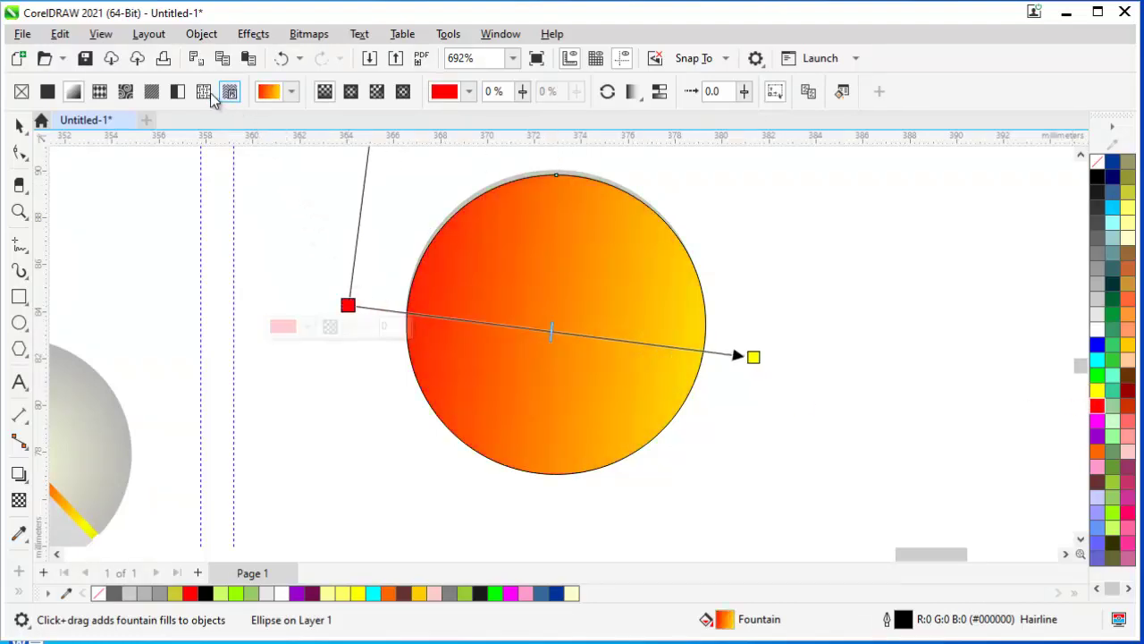
{"action": "left_click", "coordinate": [352, 93]}
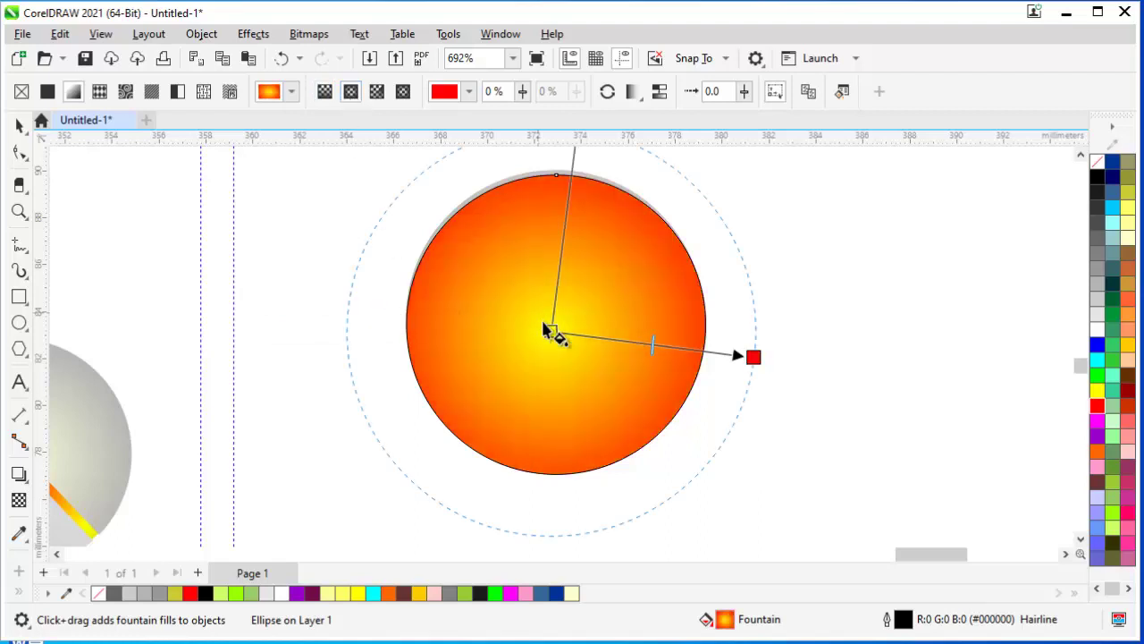
{"action": "left_click_drag", "start_coordinate": [554, 320], "coordinate": [550, 286]}
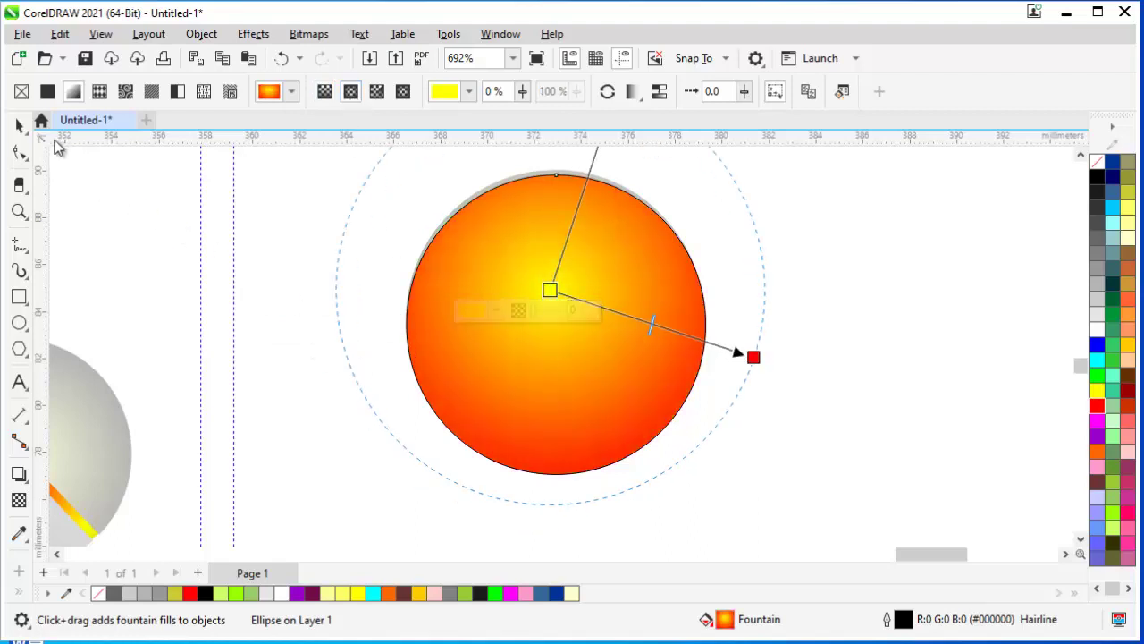
{"action": "left_click", "coordinate": [19, 125]}
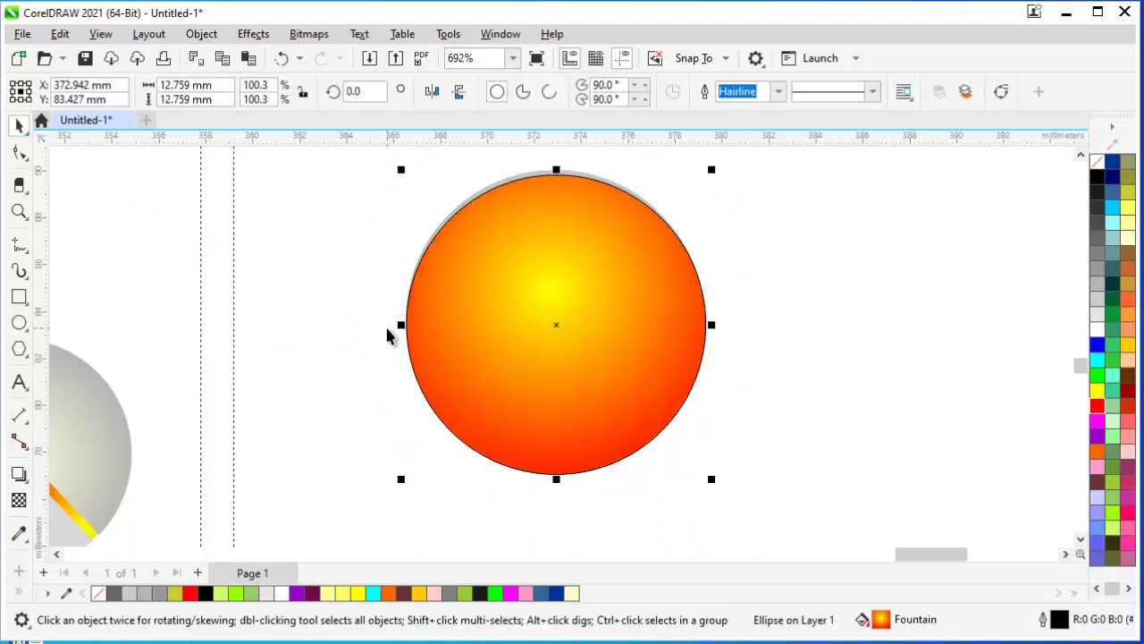
Send the gradient circle behind the grey icon and nudge it into place.
{"action": "key", "text": "shift+Page_Down"}
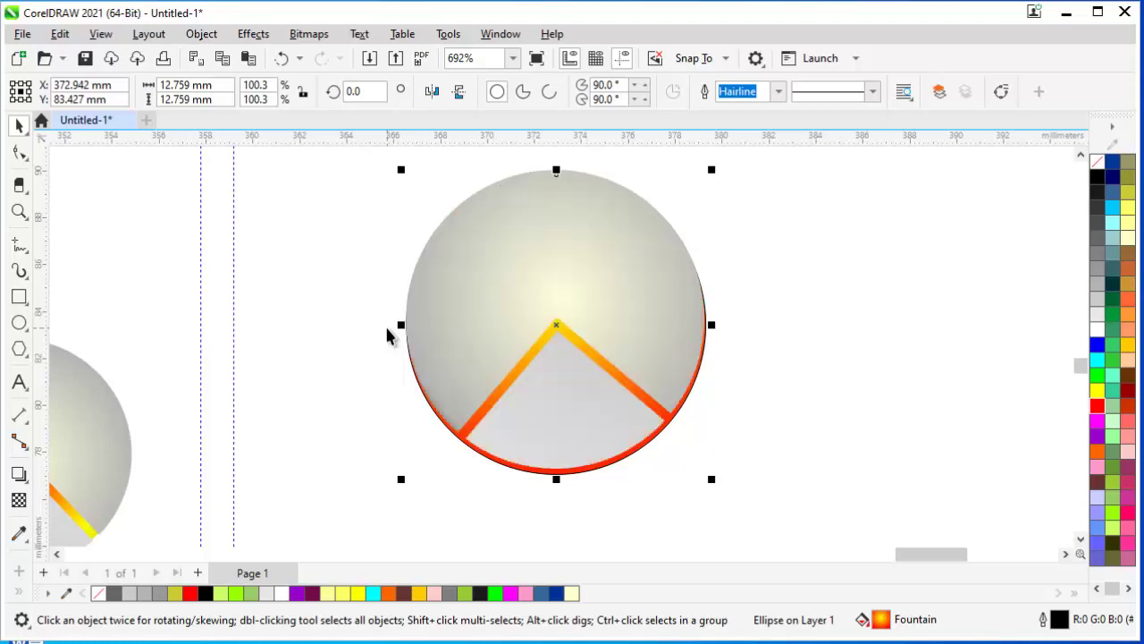
{"action": "key", "text": "Up"}
{"action": "key", "text": "Up"}
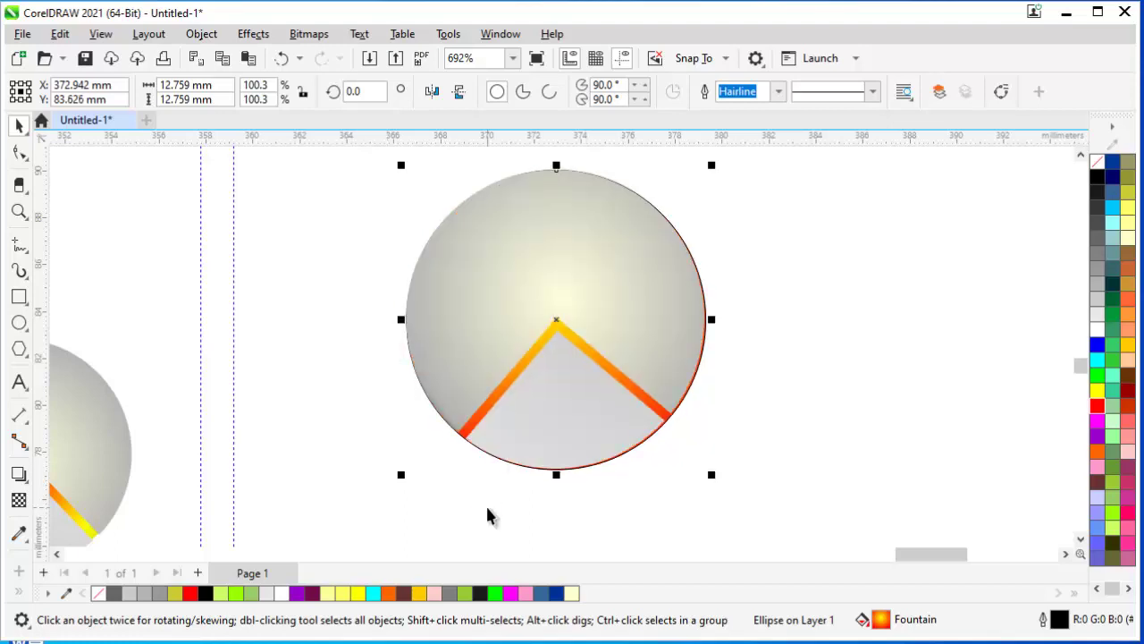
{"action": "key", "text": "Up"}
{"action": "key", "text": "Up"}
{"action": "key", "text": "Left"}
{"action": "key", "text": "Down"}
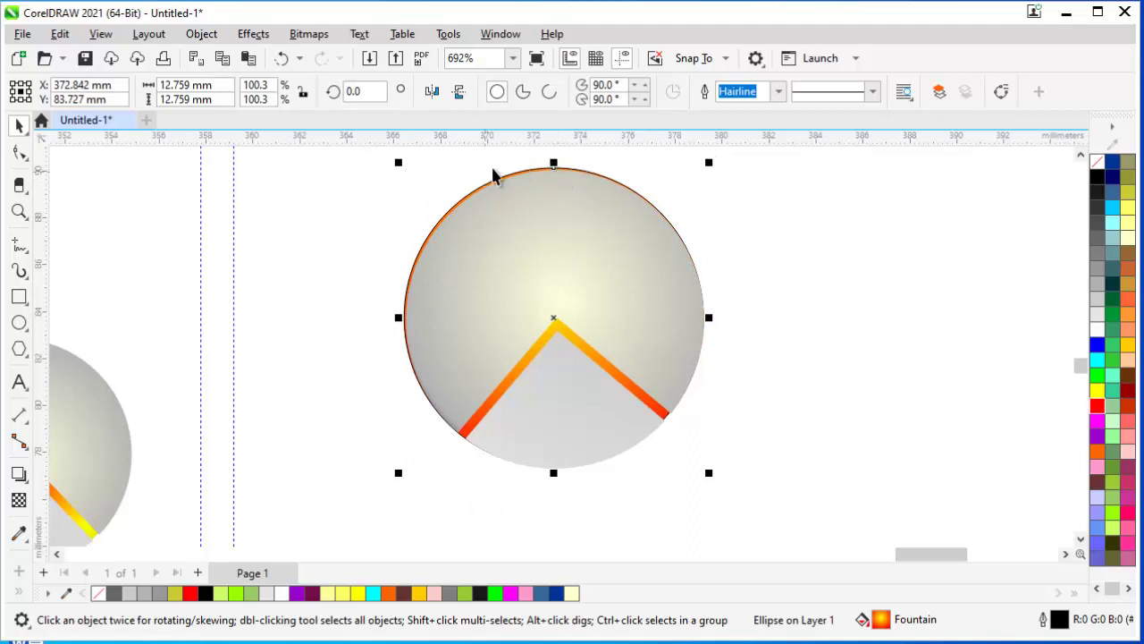
{"action": "scroll", "coordinate": [549, 171], "scroll_direction": "up", "scroll_amount": 1}
{"action": "scroll", "coordinate": [575, 171], "scroll_direction": "up", "scroll_amount": 1}
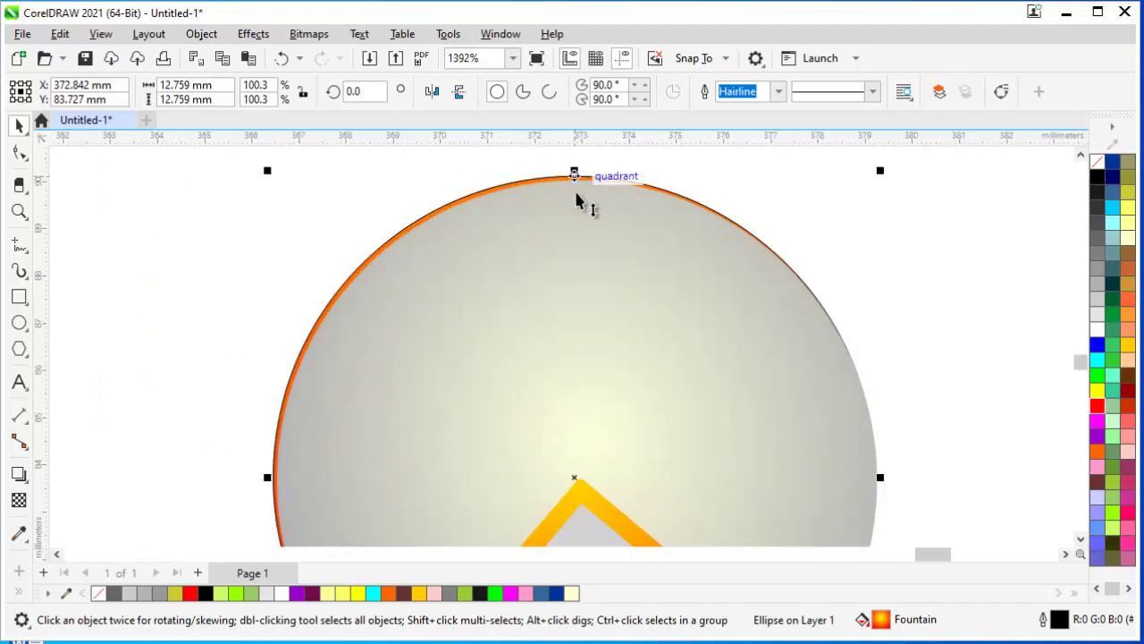
Flatten and narrow the gradient circle to 11.883 mm wide so orange shows through the chevron.
{"action": "left_click_drag", "start_coordinate": [575, 174], "coordinate": [582, 247]}
{"action": "scroll", "coordinate": [557, 158], "scroll_direction": "down", "scroll_amount": 2}
{"action": "scroll", "coordinate": [444, 342], "scroll_direction": "up", "scroll_amount": 1}
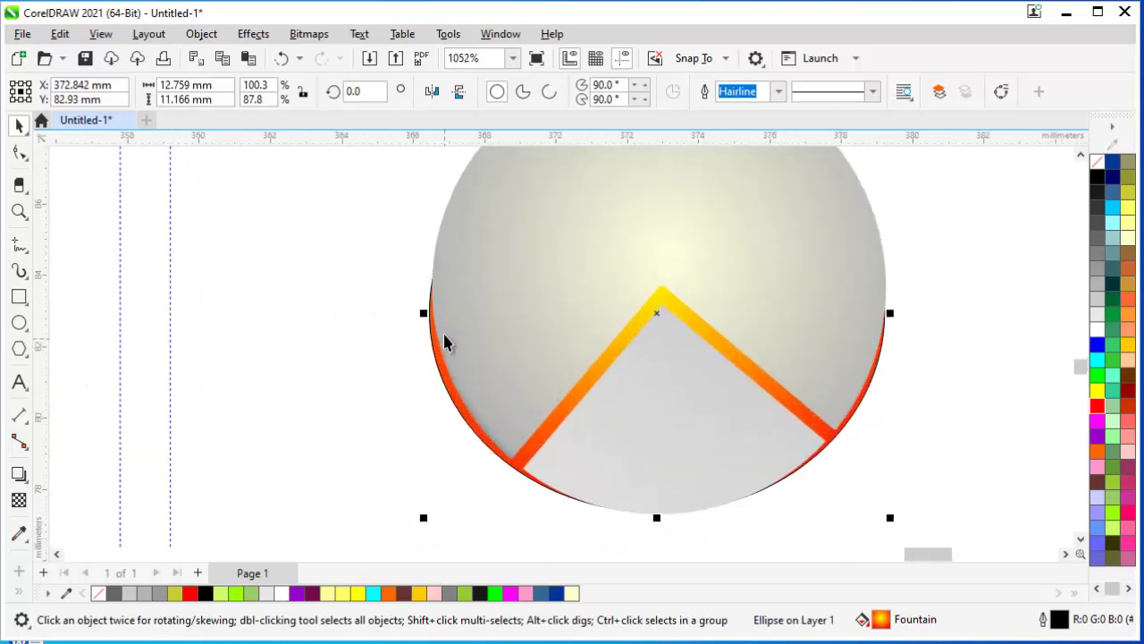
{"action": "scroll", "coordinate": [444, 342], "scroll_direction": "up", "scroll_amount": 1}
{"action": "left_click_drag", "start_coordinate": [417, 303], "coordinate": [426, 306]}
{"action": "scroll", "coordinate": [342, 326], "scroll_direction": "down", "scroll_amount": 1}
{"action": "scroll", "coordinate": [790, 327], "scroll_direction": "up", "scroll_amount": 1}
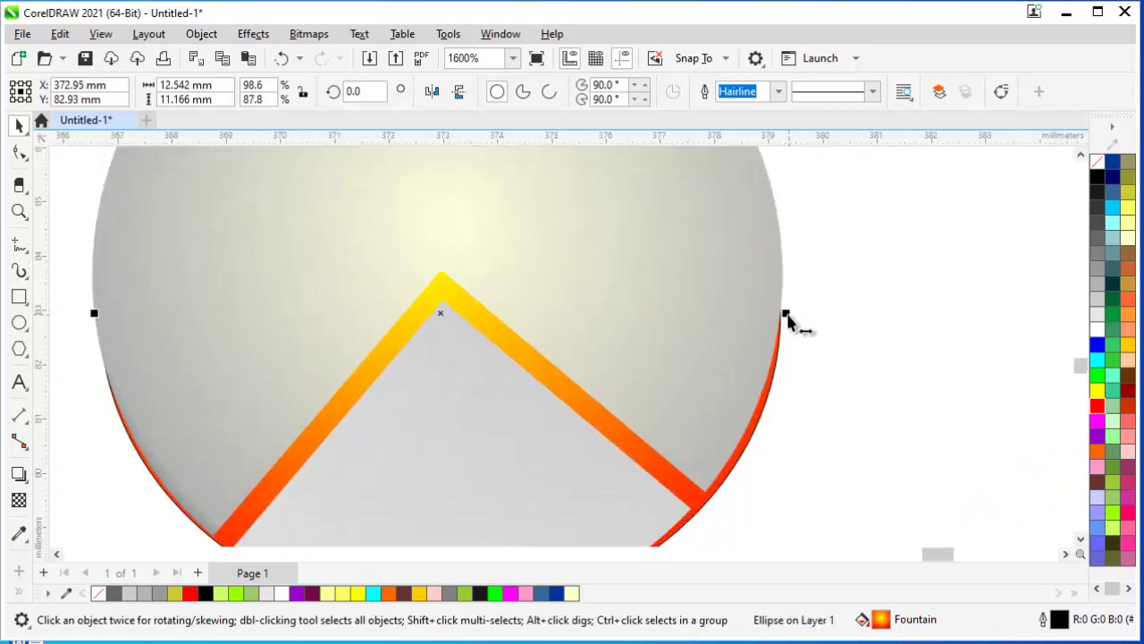
{"action": "left_click_drag", "start_coordinate": [787, 315], "coordinate": [751, 300]}
{"action": "scroll", "coordinate": [846, 320], "scroll_direction": "down", "scroll_amount": 1}
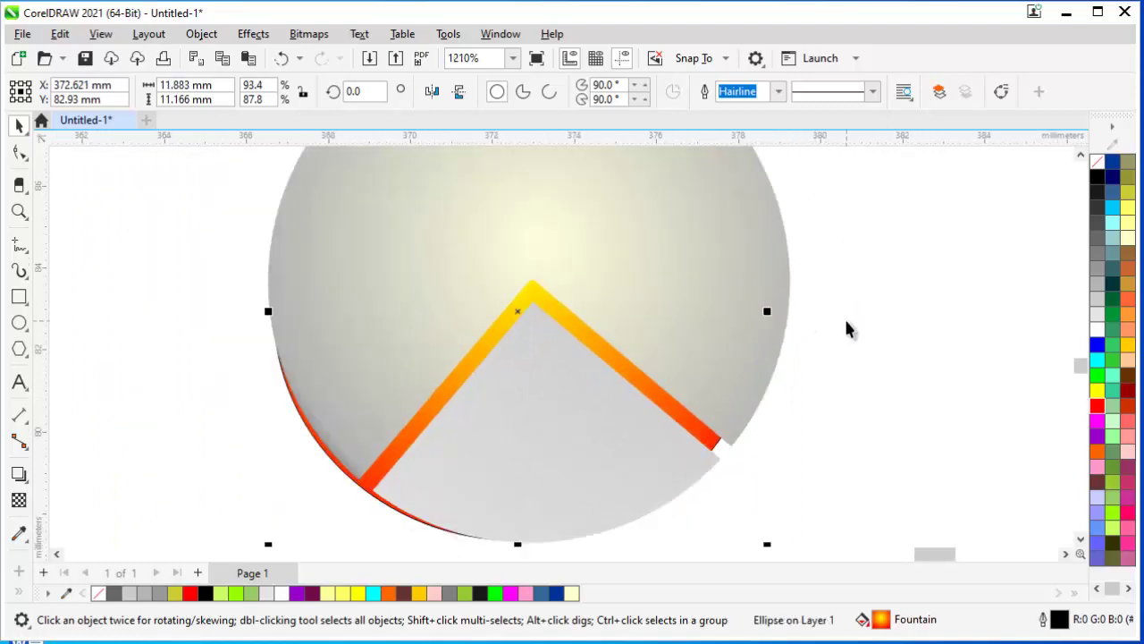
Nudge the ellipse slightly up and right and remove its outline.
{"action": "key", "text": "Right"}
{"action": "key", "text": "Right"}
{"action": "key", "text": "Right"}
{"action": "key", "text": "Up"}
{"action": "key", "text": "Up"}
{"action": "key", "text": "Up"}
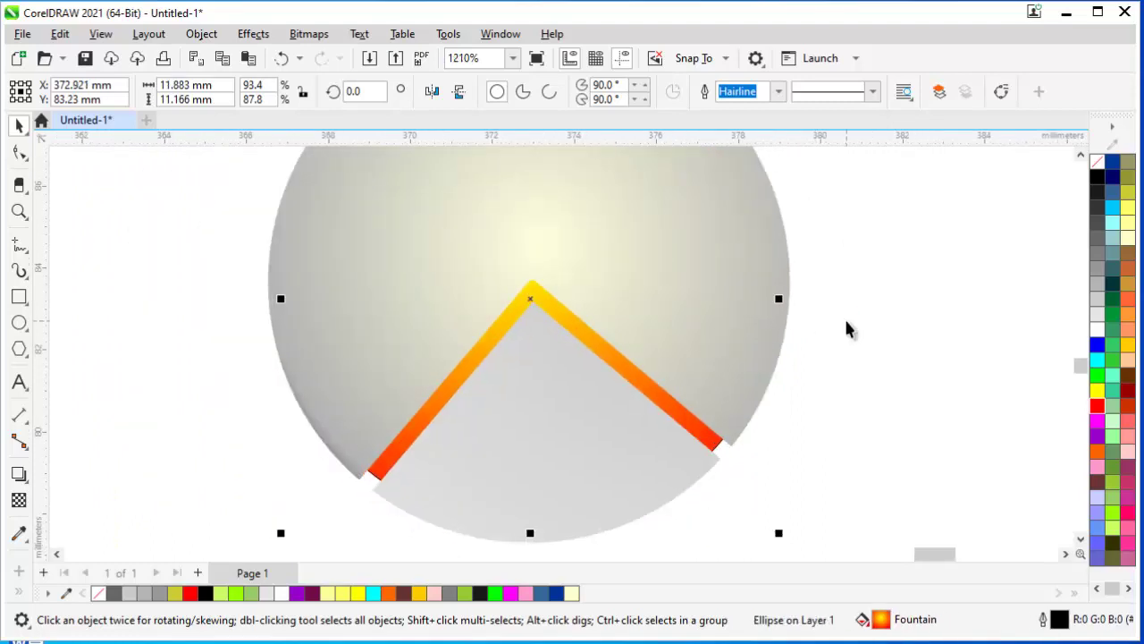
{"action": "key", "text": "Right"}
{"action": "key", "text": "Up"}
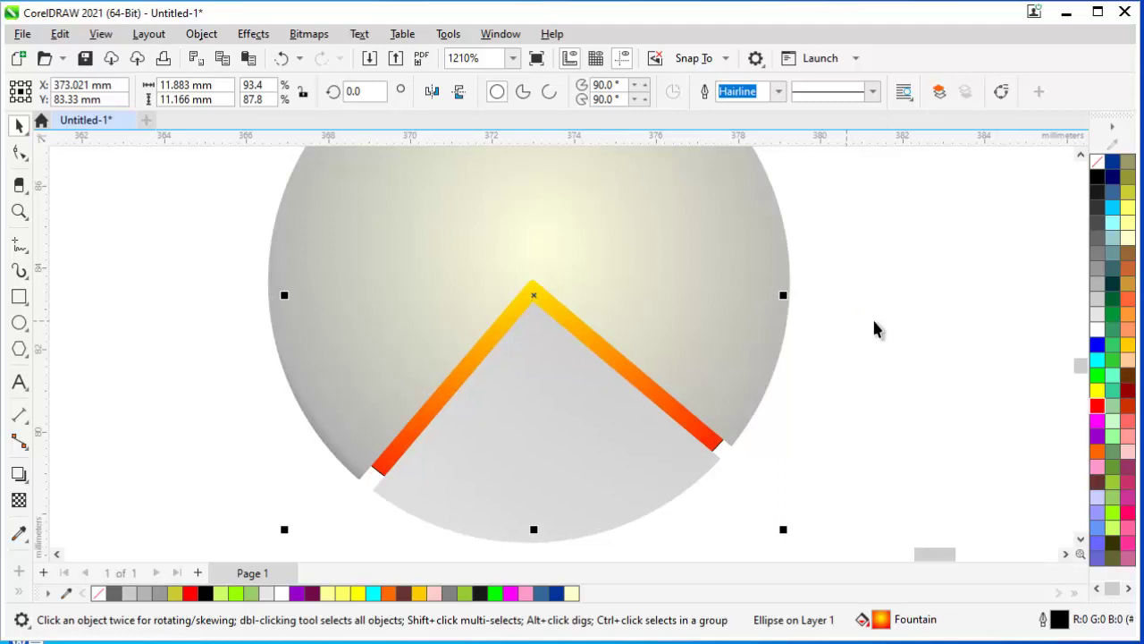
{"action": "right_click", "coordinate": [1100, 167]}
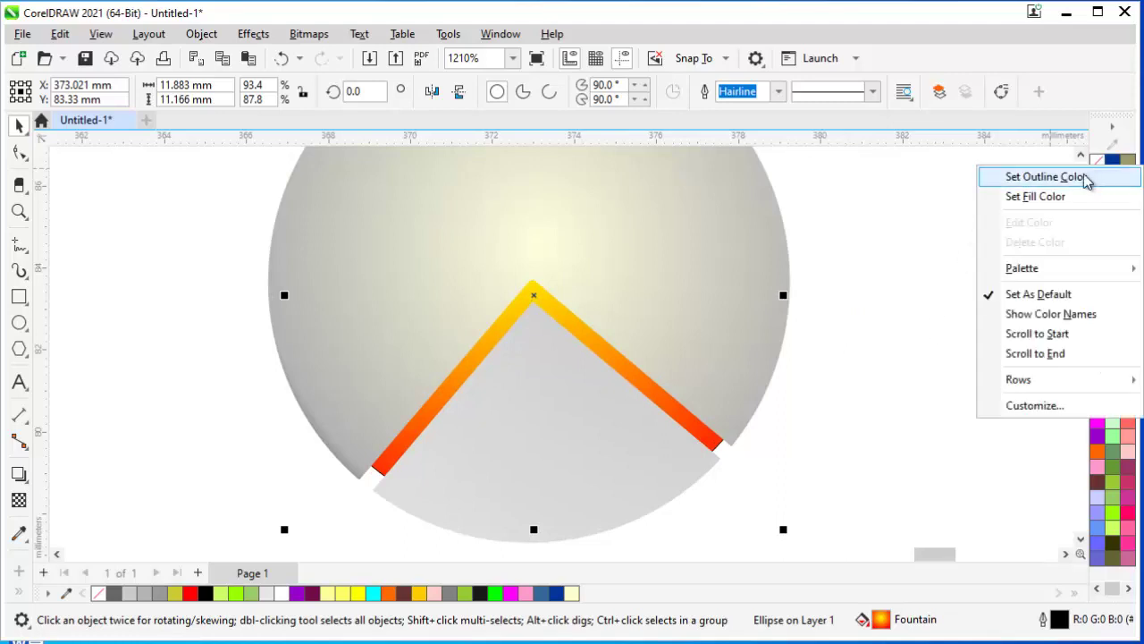
{"action": "left_click", "coordinate": [1085, 182]}
{"action": "left_click", "coordinate": [914, 314]}
{"action": "scroll", "coordinate": [749, 351], "scroll_direction": "down", "scroll_amount": 2}
Group the right-hand icon's three pieces and move the group onto the black rectangle.
{"action": "scroll", "coordinate": [927, 357], "scroll_direction": "down", "scroll_amount": 2}
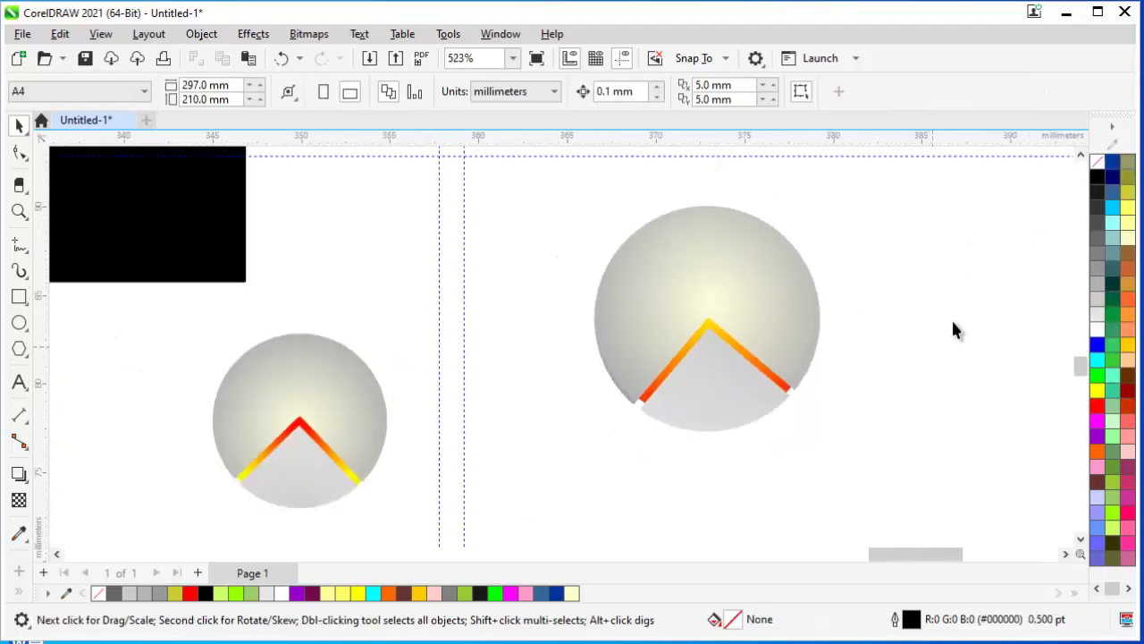
{"action": "scroll", "coordinate": [951, 317], "scroll_direction": "down", "scroll_amount": 1}
{"action": "left_click_drag", "start_coordinate": [640, 370], "coordinate": [613, 439]}
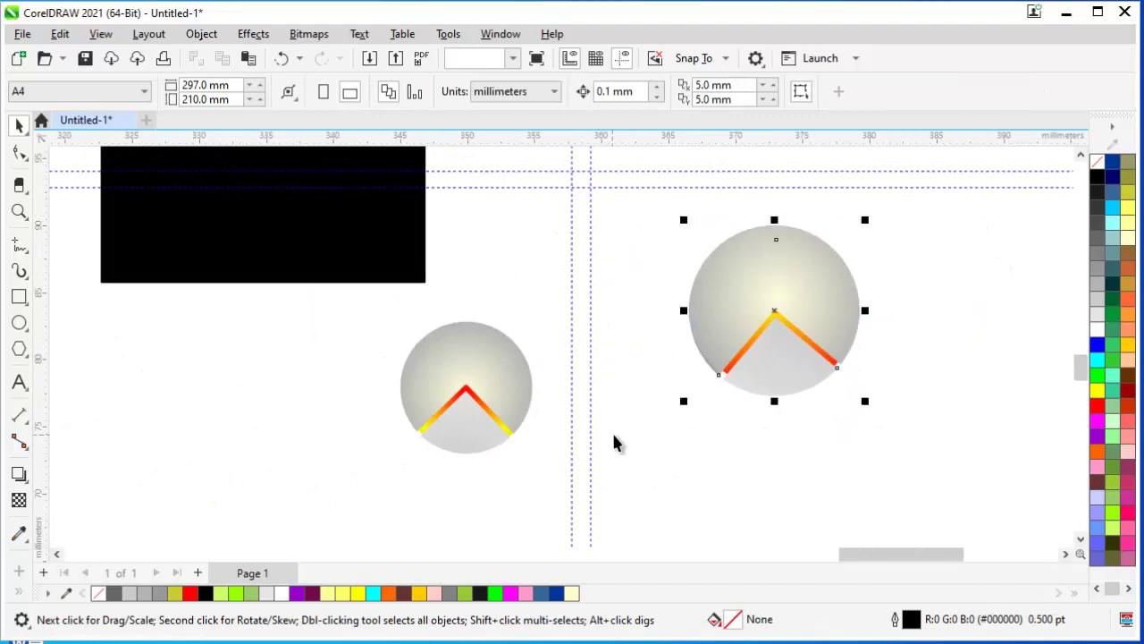
{"action": "key", "text": "ctrl+g"}
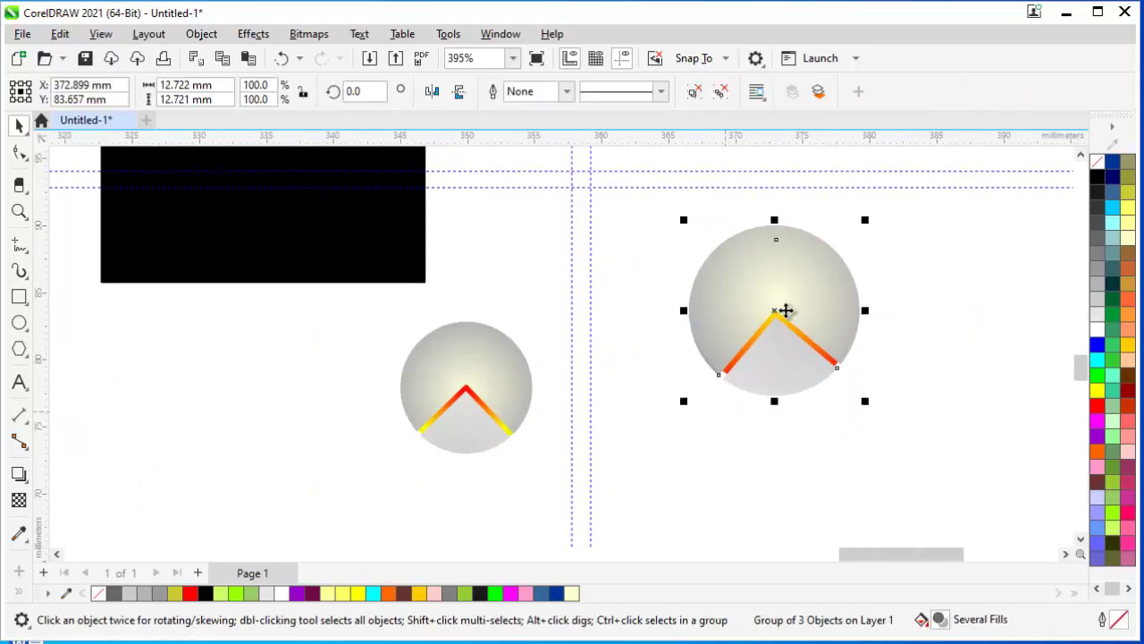
{"action": "mouse_move", "coordinate": [784, 309]}
{"action": "left_mouse_down"}
{"action": "mouse_move", "coordinate": [301, 260]}
{"action": "mouse_move", "coordinate": [723, 383]}
{"action": "mouse_move", "coordinate": [648, 410]}
{"action": "left_mouse_up"}
{"action": "scroll", "coordinate": [408, 503], "scroll_direction": "down", "scroll_amount": 1}
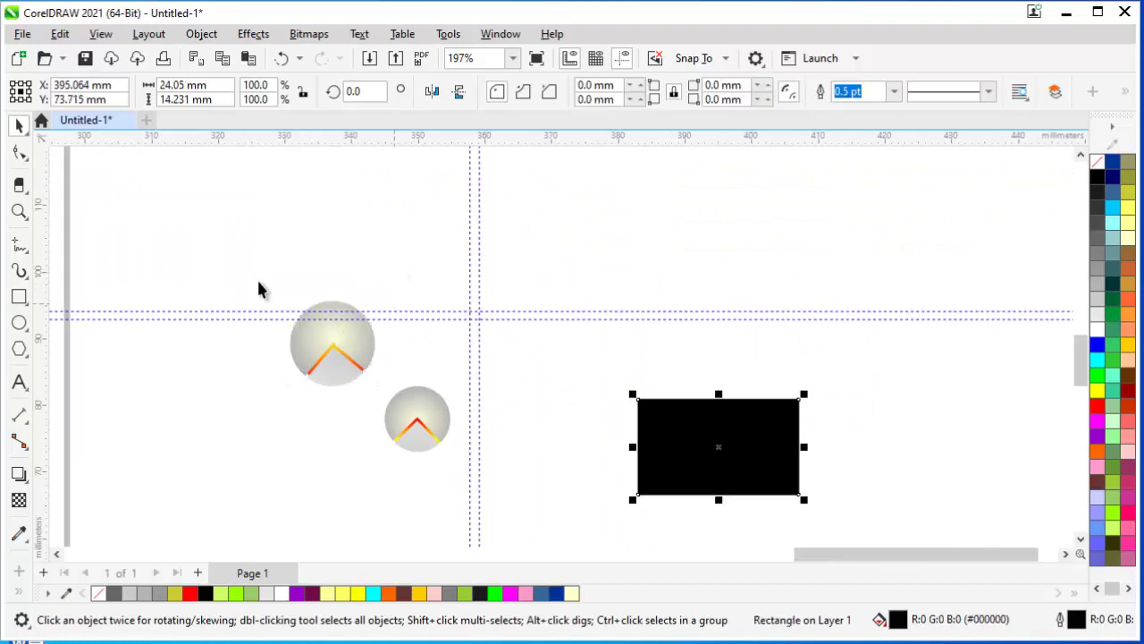
Move the upper icon group over the black rectangle.
{"action": "left_click_drag", "start_coordinate": [259, 289], "coordinate": [383, 406]}
{"action": "left_click_drag", "start_coordinate": [350, 357], "coordinate": [721, 467]}
{"action": "scroll", "coordinate": [808, 471], "scroll_direction": "up", "scroll_amount": 2}
{"action": "scroll", "coordinate": [681, 500], "scroll_direction": "up", "scroll_amount": 2}
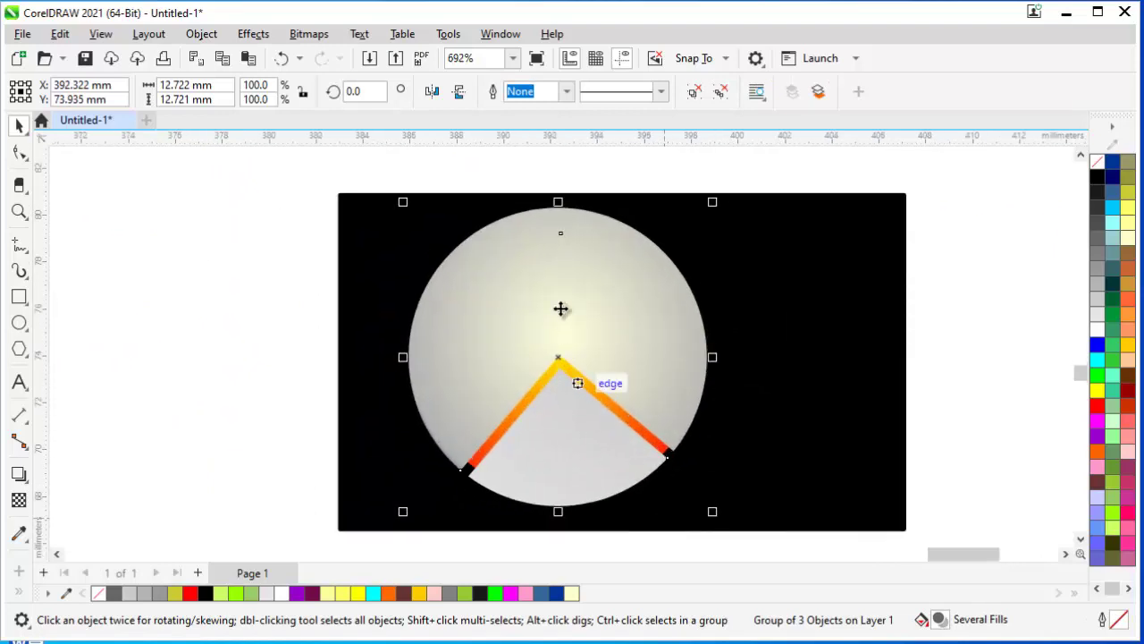
{"action": "scroll", "coordinate": [725, 254], "scroll_direction": "down", "scroll_amount": 2}
{"action": "scroll", "coordinate": [741, 286], "scroll_direction": "down", "scroll_amount": 1}
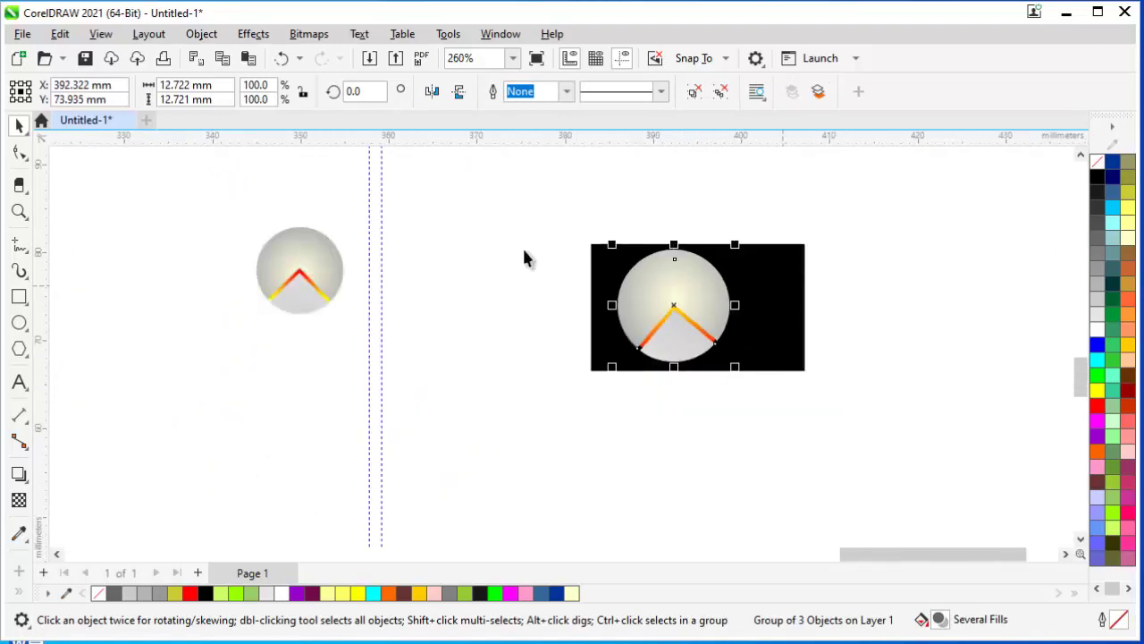
{"action": "scroll", "coordinate": [312, 251], "scroll_direction": "up", "scroll_amount": 2}
{"action": "scroll", "coordinate": [273, 240], "scroll_direction": "up", "scroll_amount": 1}
{"action": "scroll", "coordinate": [357, 268], "scroll_direction": "down", "scroll_amount": 1}
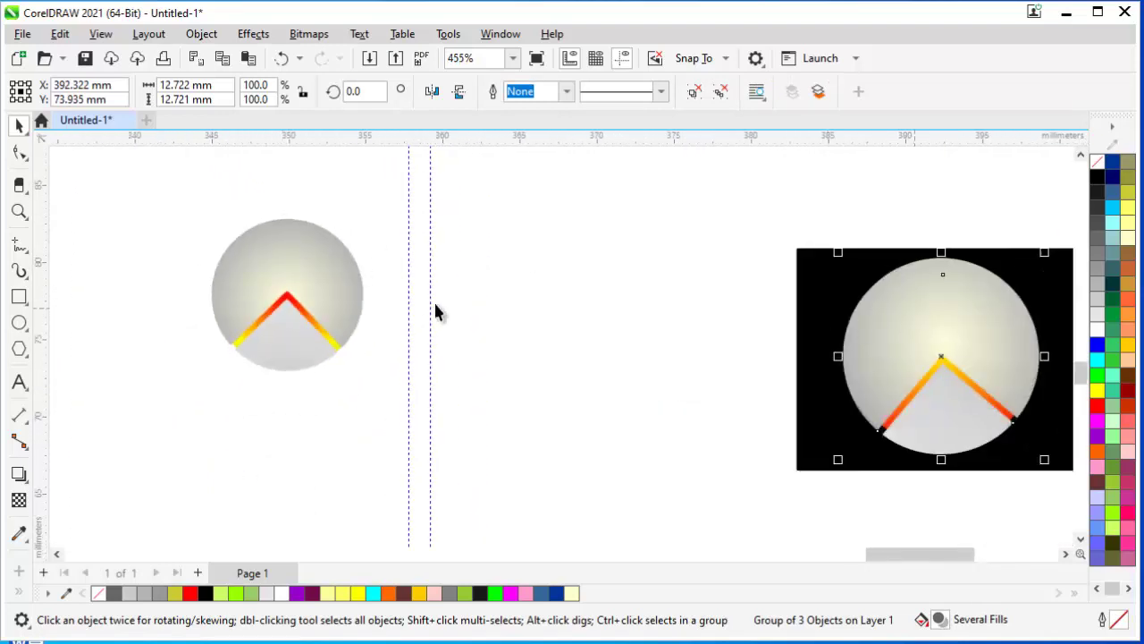
{"action": "scroll", "coordinate": [511, 328], "scroll_direction": "down", "scroll_amount": 2}
{"action": "scroll", "coordinate": [486, 266], "scroll_direction": "down", "scroll_amount": 2}
Move the 5.341 mm lens ellipse onto the top of the icon's circle.
{"action": "left_click", "coordinate": [486, 267]}
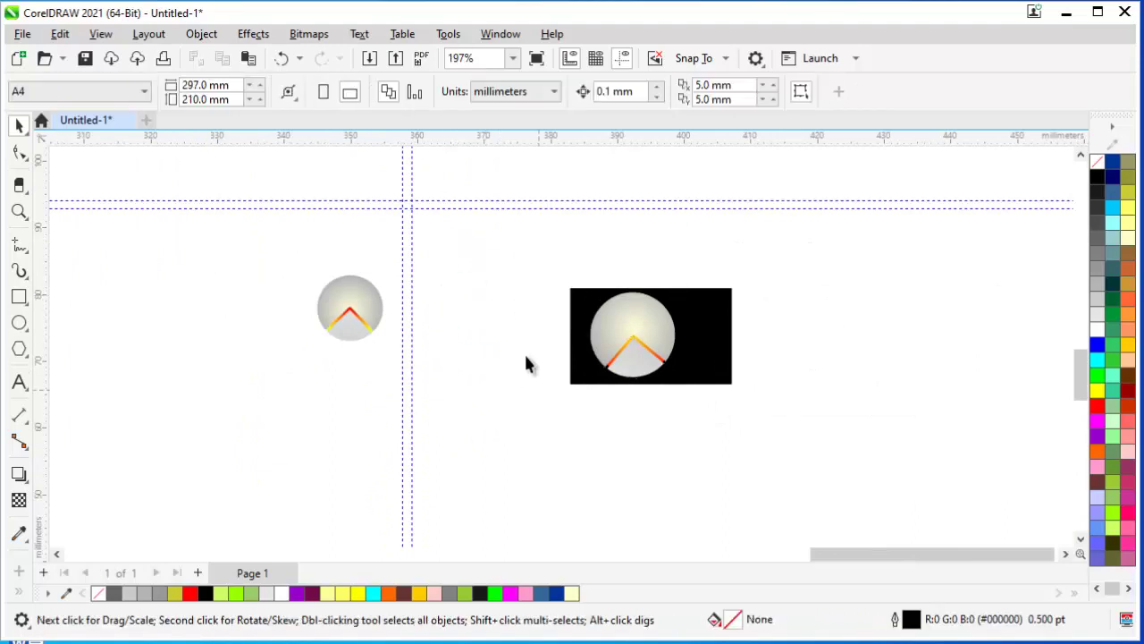
{"action": "scroll", "coordinate": [497, 317], "scroll_direction": "down", "scroll_amount": 2}
{"action": "left_click_drag", "start_coordinate": [563, 351], "coordinate": [563, 344]}
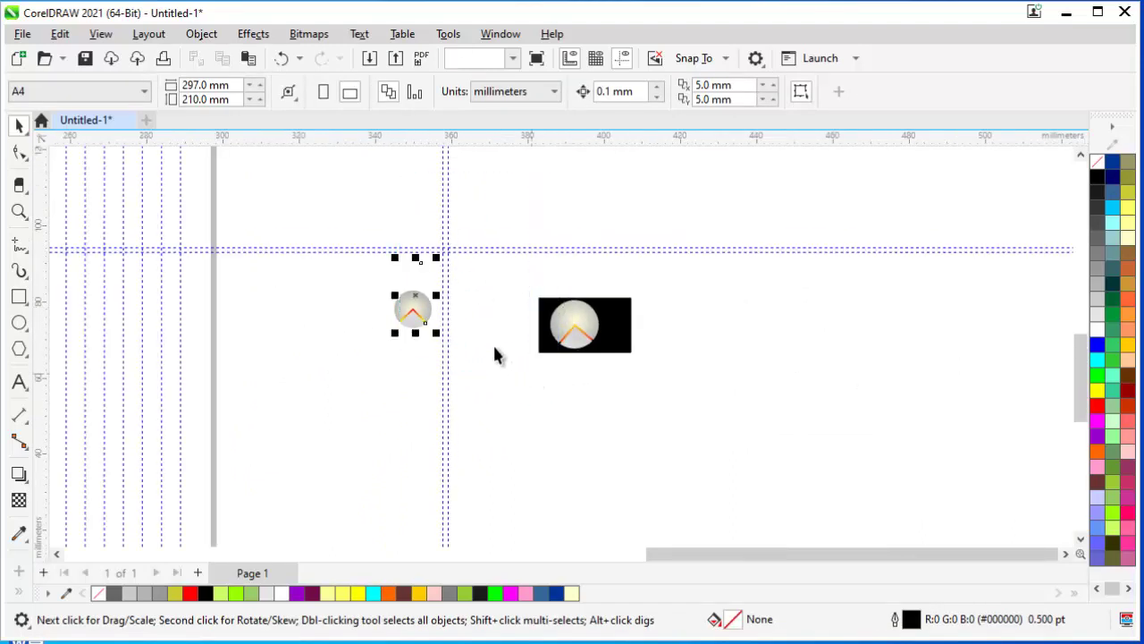
{"action": "mouse_move", "coordinate": [417, 313]}
{"action": "left_mouse_down"}
{"action": "mouse_move", "coordinate": [373, 356]}
{"action": "mouse_move", "coordinate": [577, 318]}
{"action": "left_mouse_up"}
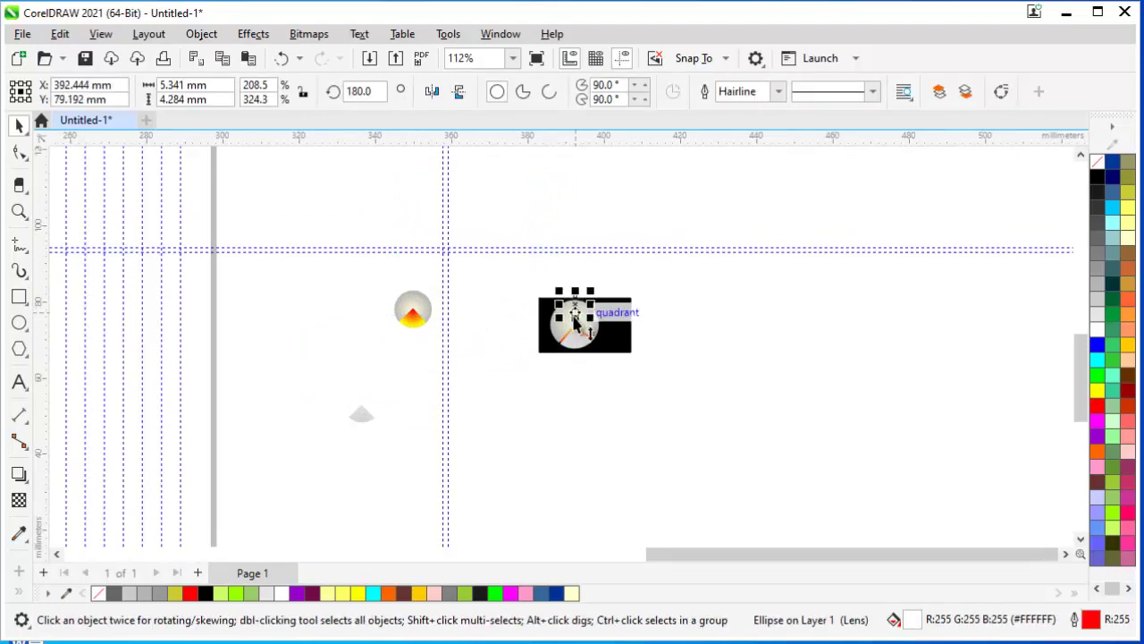
{"action": "scroll", "coordinate": [576, 318], "scroll_direction": "up", "scroll_amount": 2}
{"action": "scroll", "coordinate": [575, 313], "scroll_direction": "up", "scroll_amount": 5}
{"action": "scroll", "coordinate": [573, 307], "scroll_direction": "up", "scroll_amount": 1}
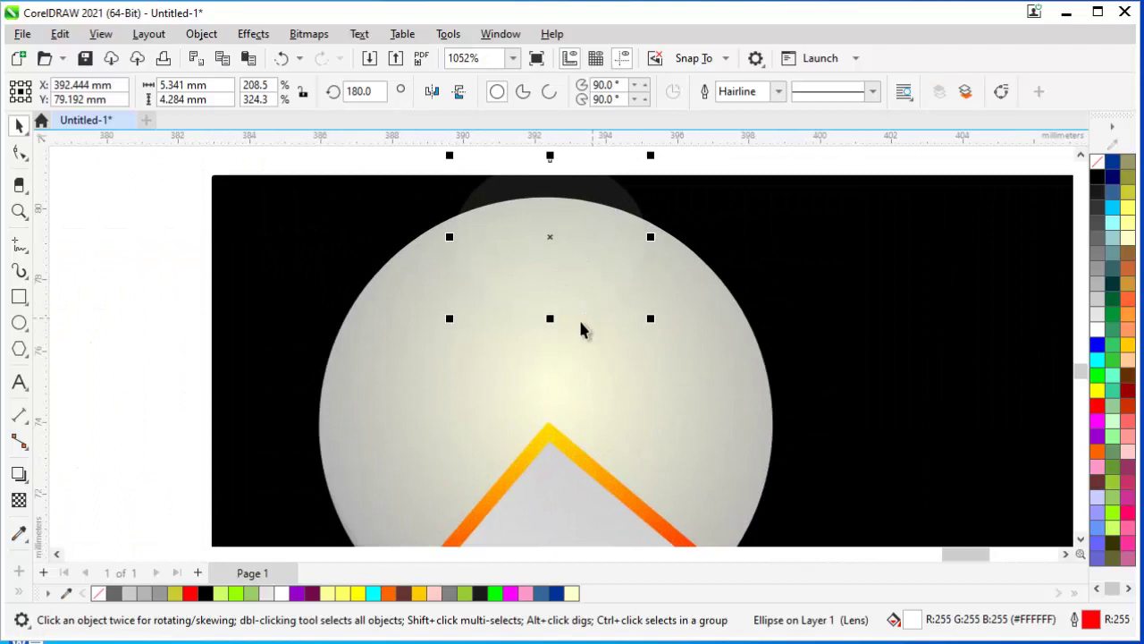
{"action": "scroll", "coordinate": [482, 263], "scroll_direction": "down", "scroll_amount": 2}
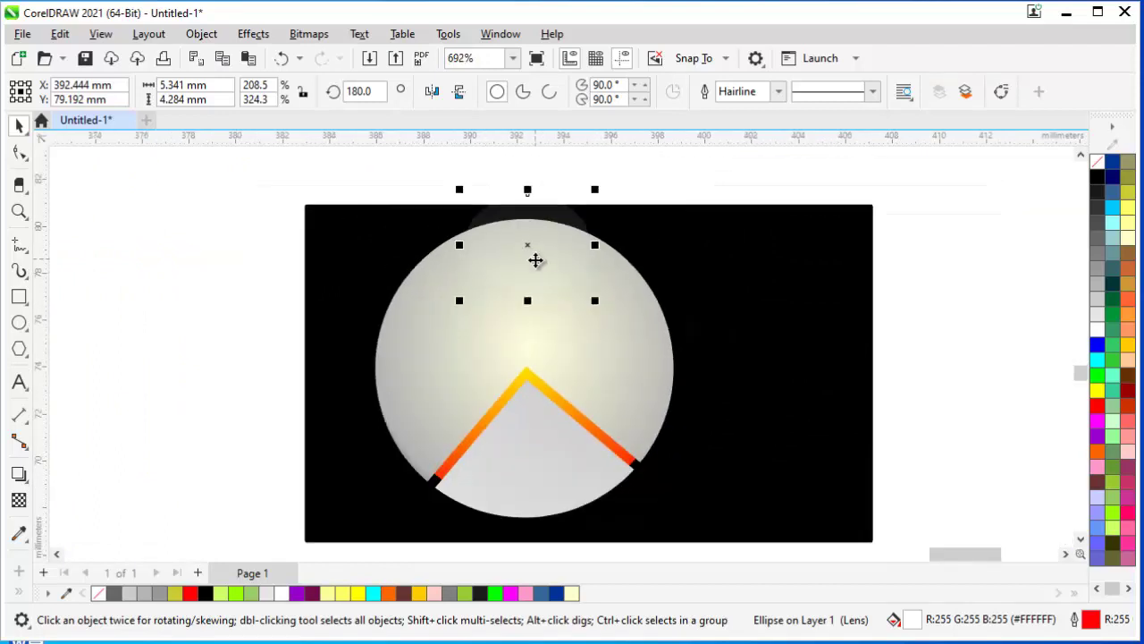
{"action": "key", "text": "Escape"}
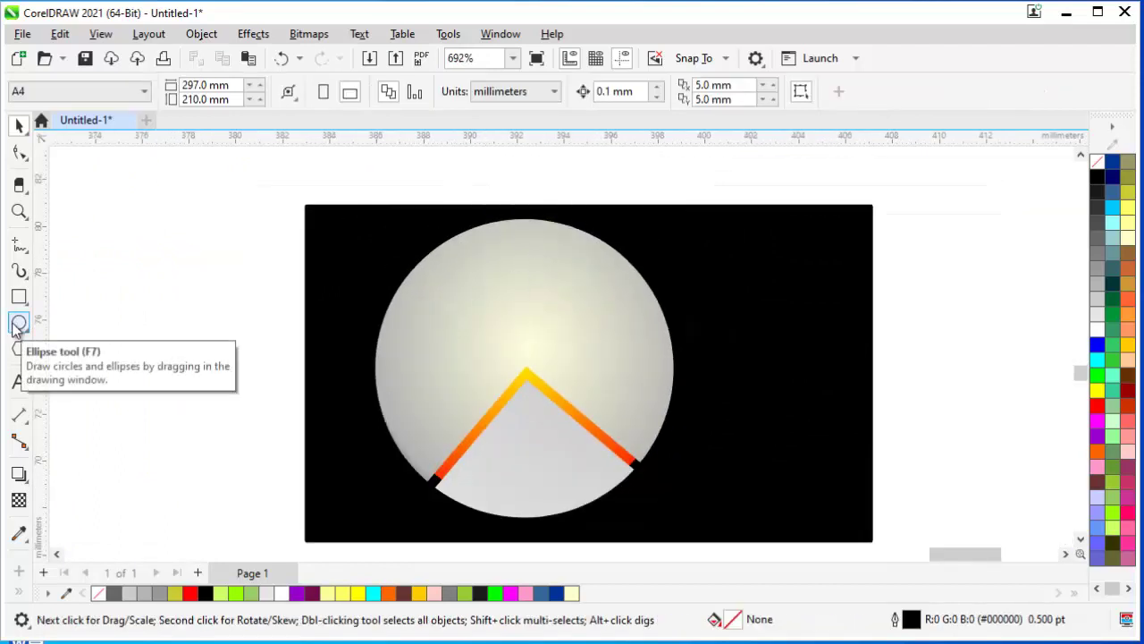
Draw a small ellipse and place it, slightly enlarged, at the circle's top.
{"action": "left_click", "coordinate": [18, 324]}
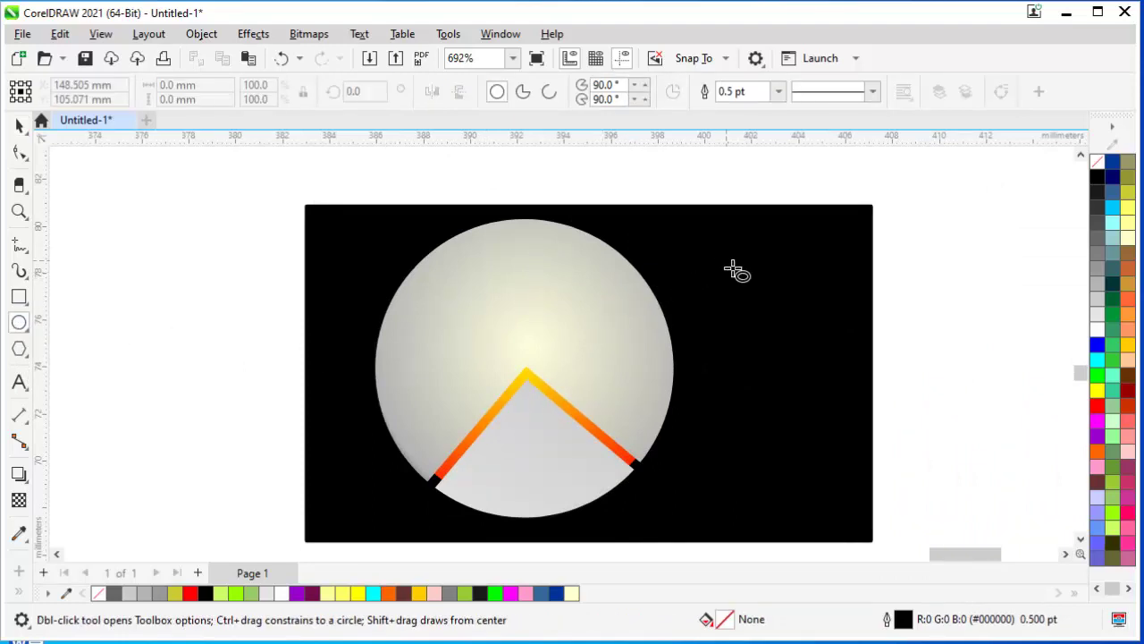
{"action": "left_click_drag", "start_coordinate": [726, 261], "coordinate": [830, 336]}
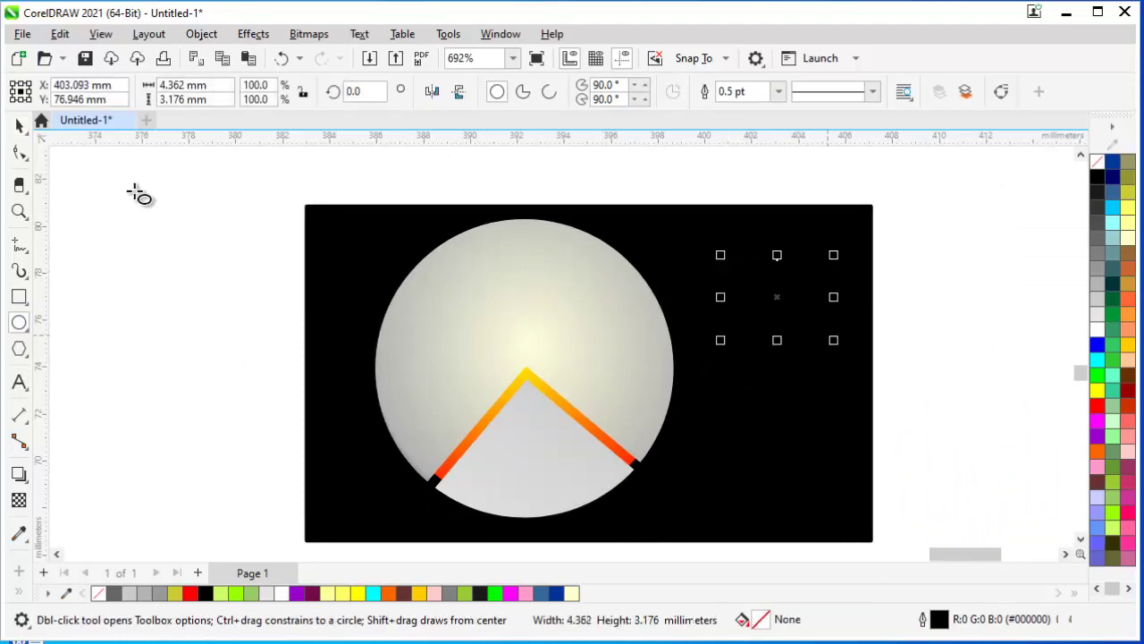
{"action": "key", "text": "space"}
{"action": "left_click_drag", "start_coordinate": [774, 295], "coordinate": [520, 261]}
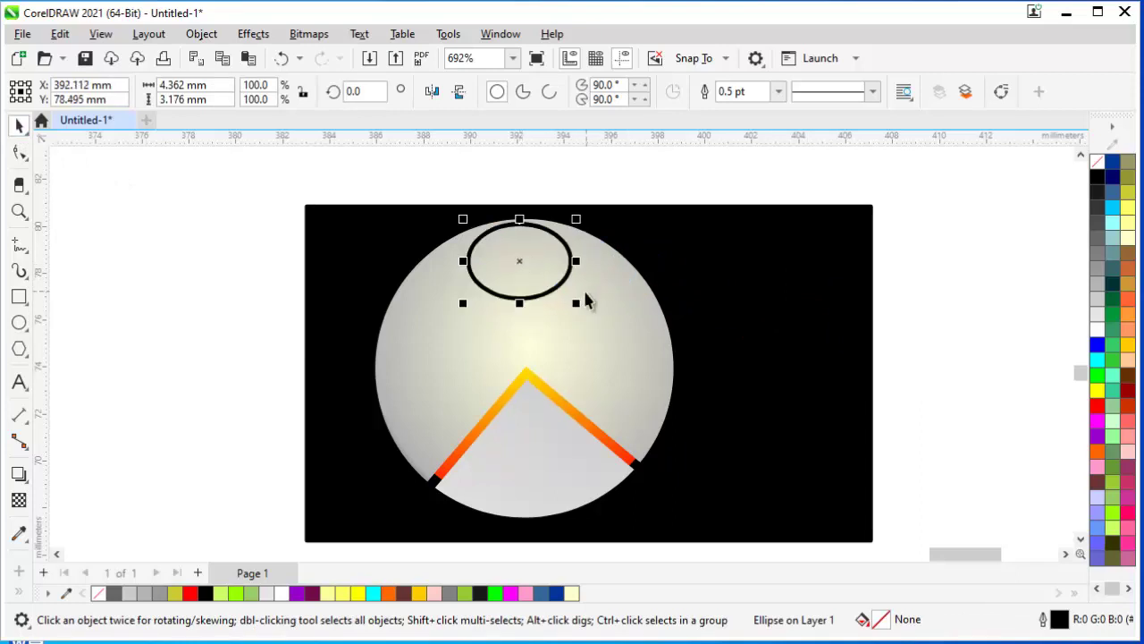
{"action": "left_click_drag", "start_coordinate": [577, 309], "coordinate": [594, 318]}
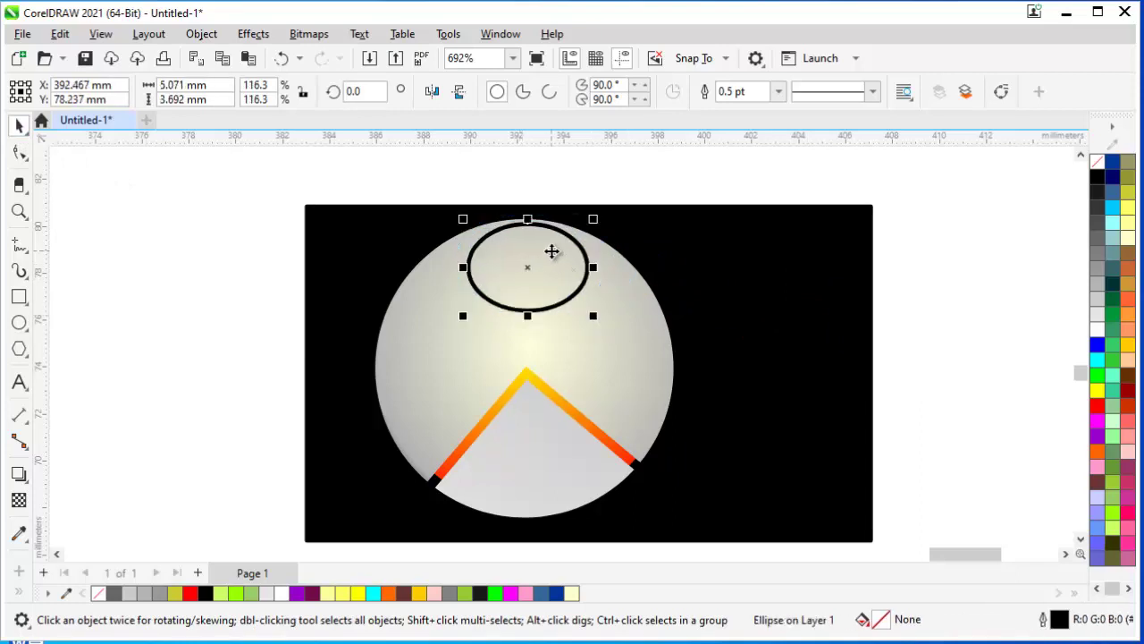
{"action": "left_click_drag", "start_coordinate": [554, 250], "coordinate": [551, 256]}
Give the ellipse a Hairline outline and white fill, aligned to the circle's top edge.
{"action": "left_click", "coordinate": [780, 94]}
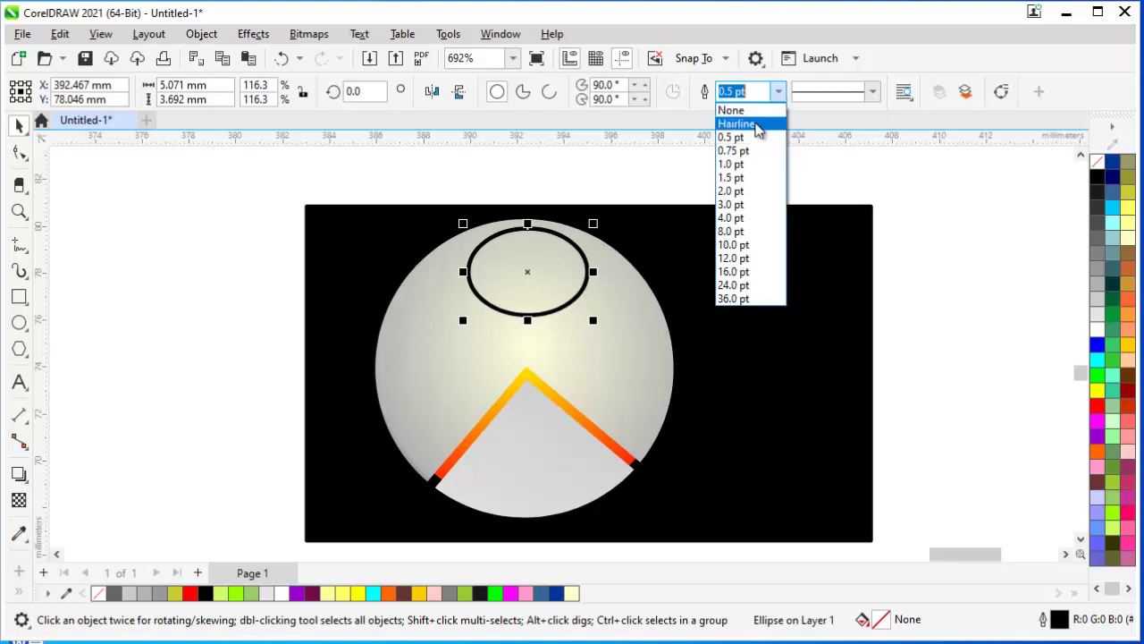
{"action": "left_click", "coordinate": [751, 123]}
{"action": "key", "text": "Escape"}
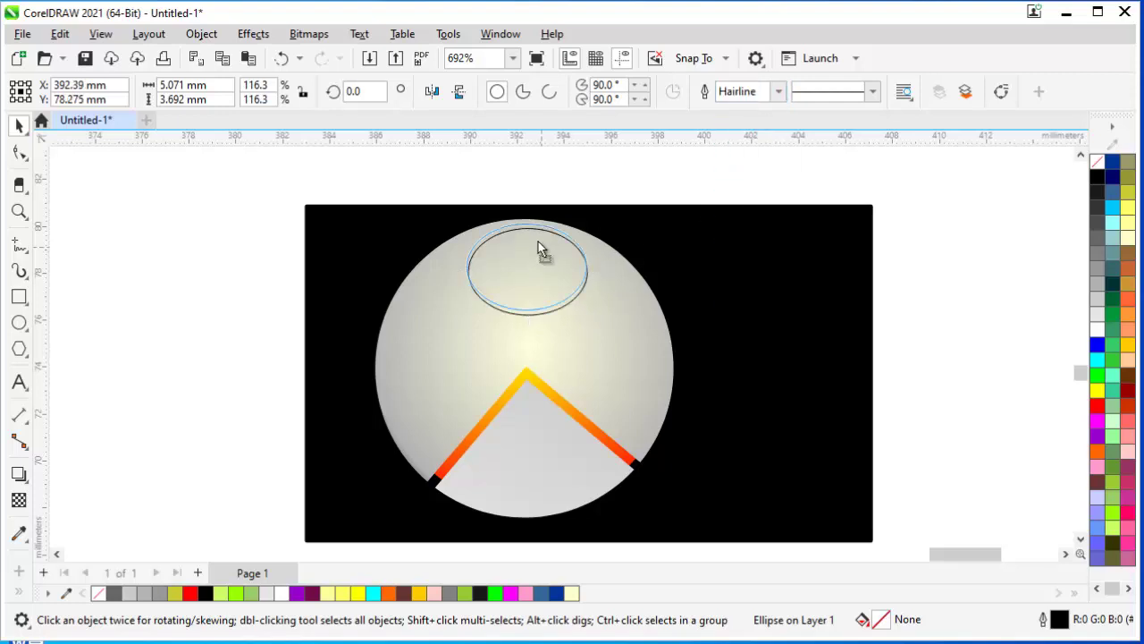
{"action": "left_click", "coordinate": [539, 239]}
{"action": "scroll", "coordinate": [539, 240], "scroll_direction": "up", "scroll_amount": 1}
{"action": "scroll", "coordinate": [515, 233], "scroll_direction": "up", "scroll_amount": 2}
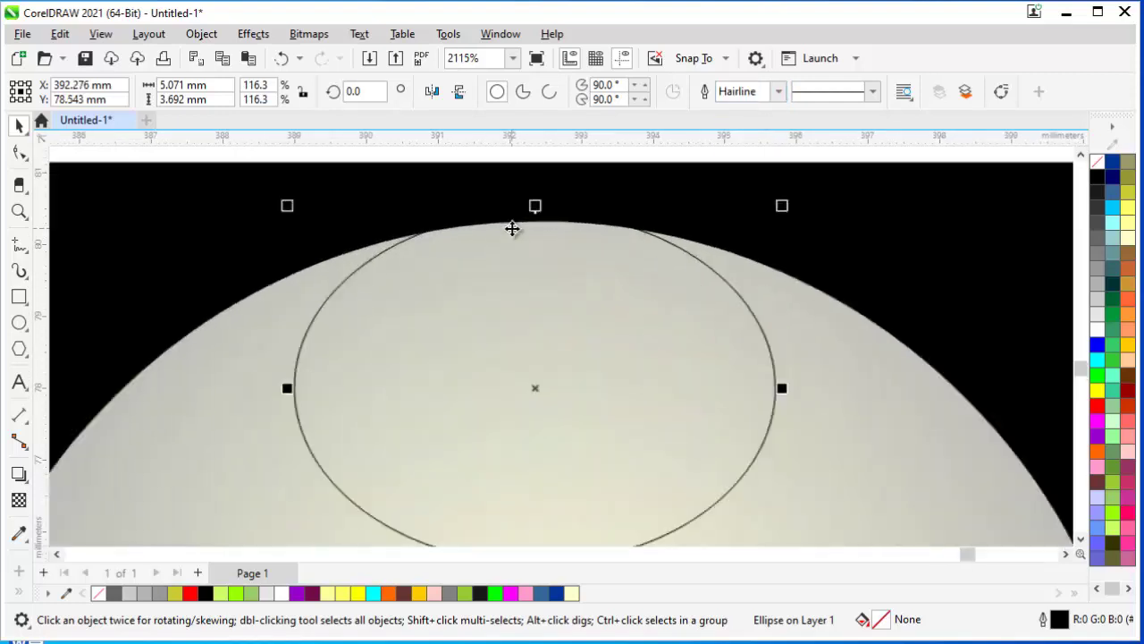
{"action": "scroll", "coordinate": [515, 232], "scroll_direction": "up", "scroll_amount": 1}
{"action": "left_click_drag", "start_coordinate": [535, 293], "coordinate": [537, 285]}
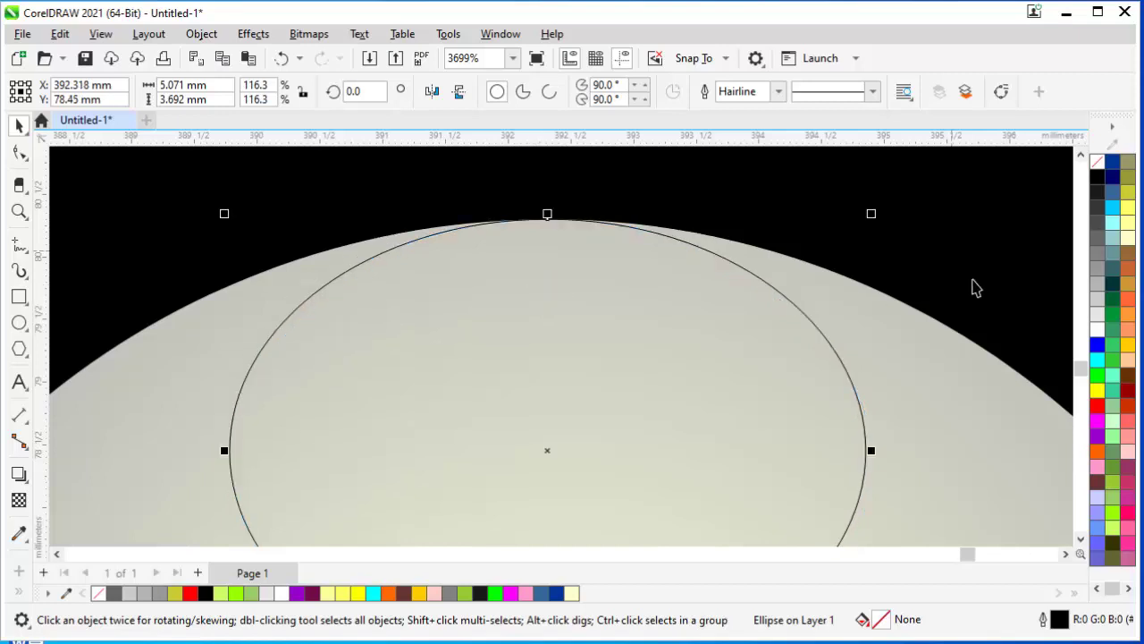
{"action": "scroll", "coordinate": [971, 288], "scroll_direction": "down", "scroll_amount": 1}
{"action": "left_click", "coordinate": [1096, 329]}
{"action": "scroll", "coordinate": [458, 289], "scroll_direction": "down", "scroll_amount": 1}
{"action": "scroll", "coordinate": [459, 289], "scroll_direction": "down", "scroll_amount": 1}
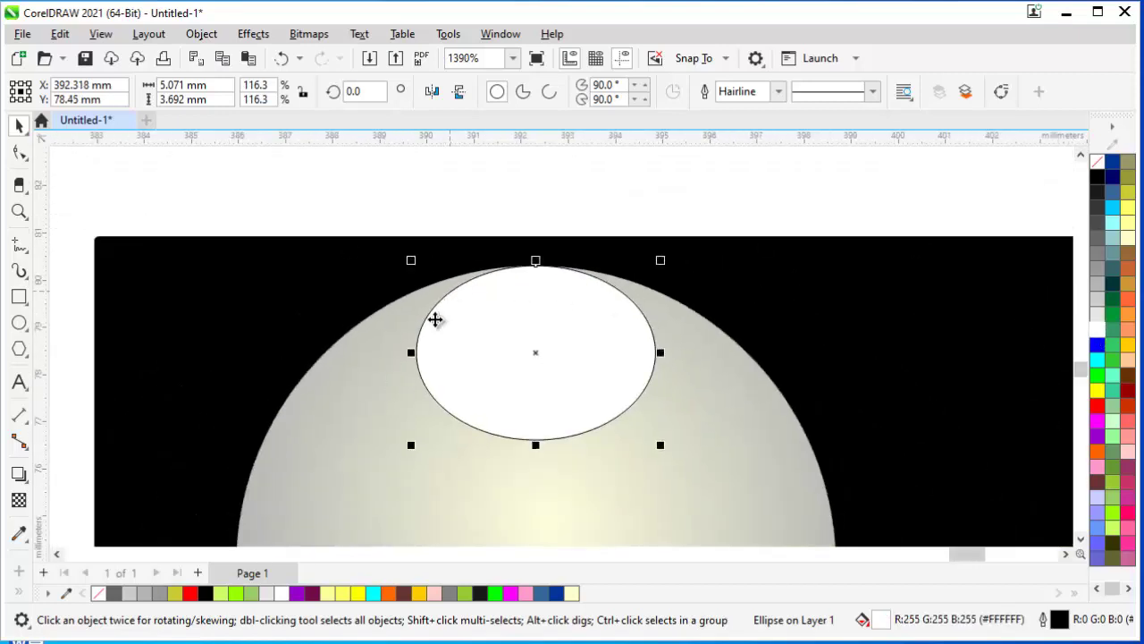
Apply uniform transparency to the white highlight ellipse in Screen mode at 84.
{"action": "left_click", "coordinate": [19, 499]}
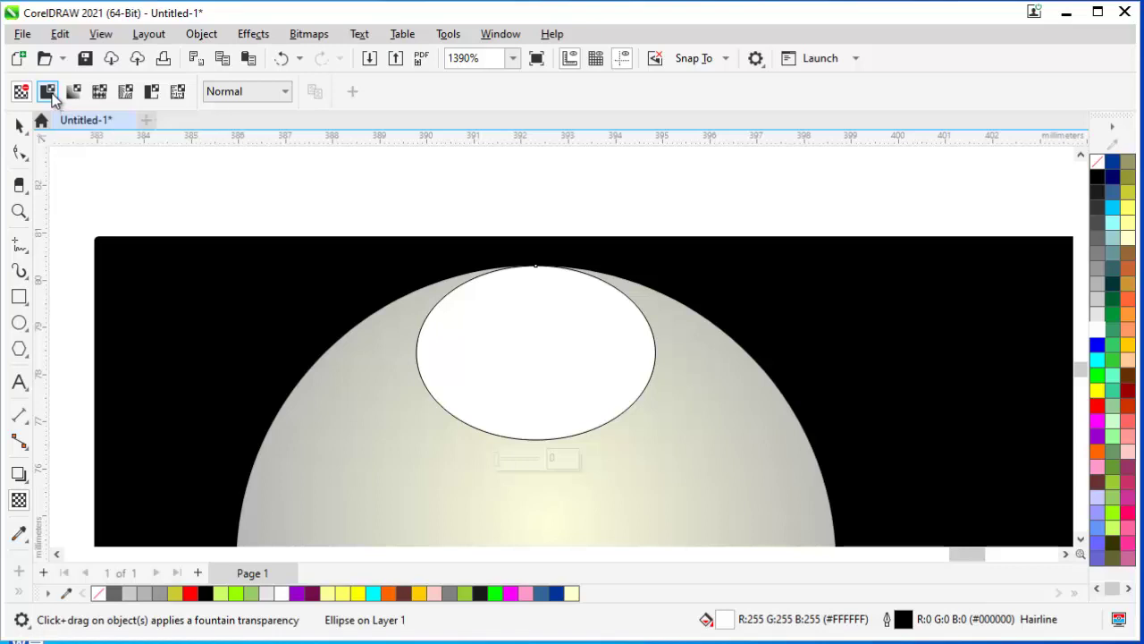
{"action": "left_click", "coordinate": [48, 92]}
{"action": "left_click", "coordinate": [285, 92]}
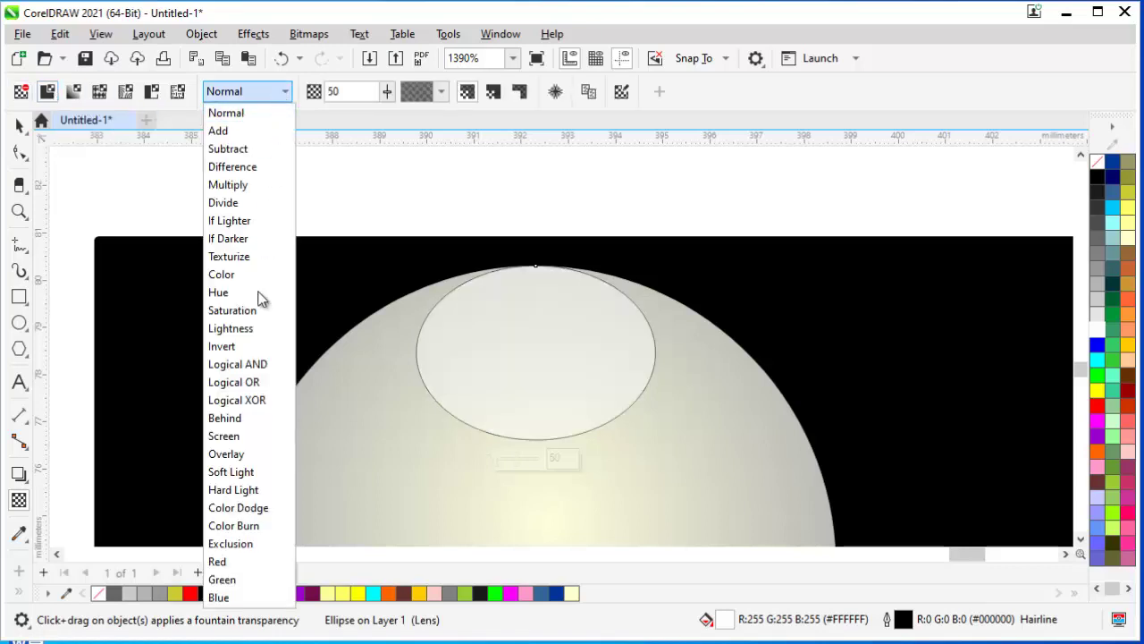
{"action": "left_click", "coordinate": [224, 436]}
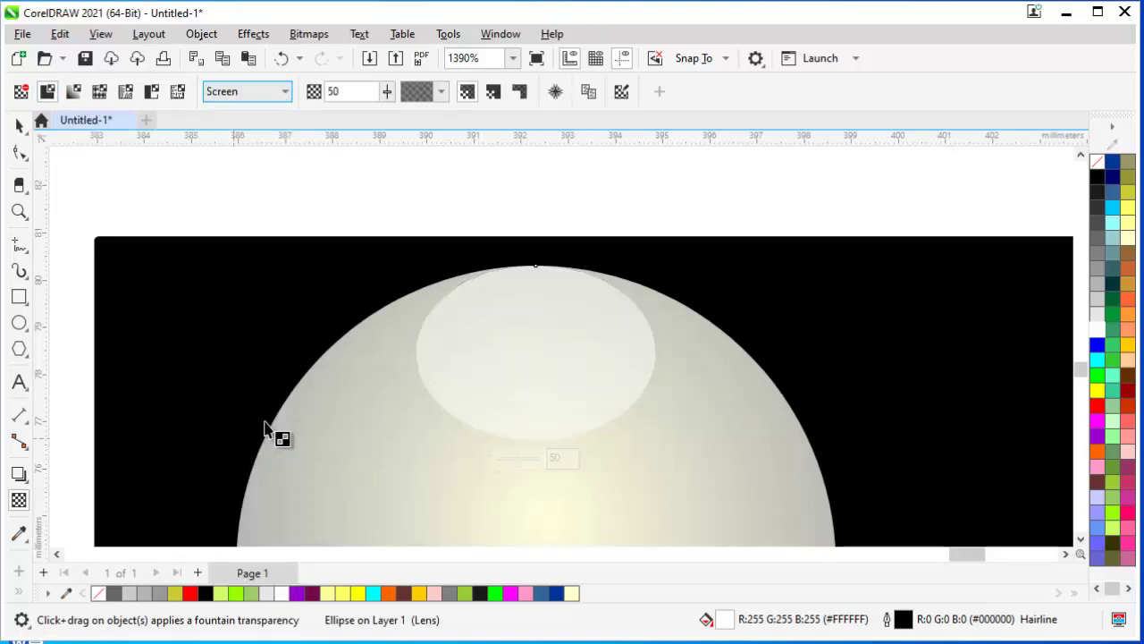
{"action": "mouse_move", "coordinate": [387, 96]}
{"action": "left_mouse_down"}
{"action": "mouse_move", "coordinate": [403, 113]}
{"action": "mouse_move", "coordinate": [402, 99]}
{"action": "left_mouse_up"}
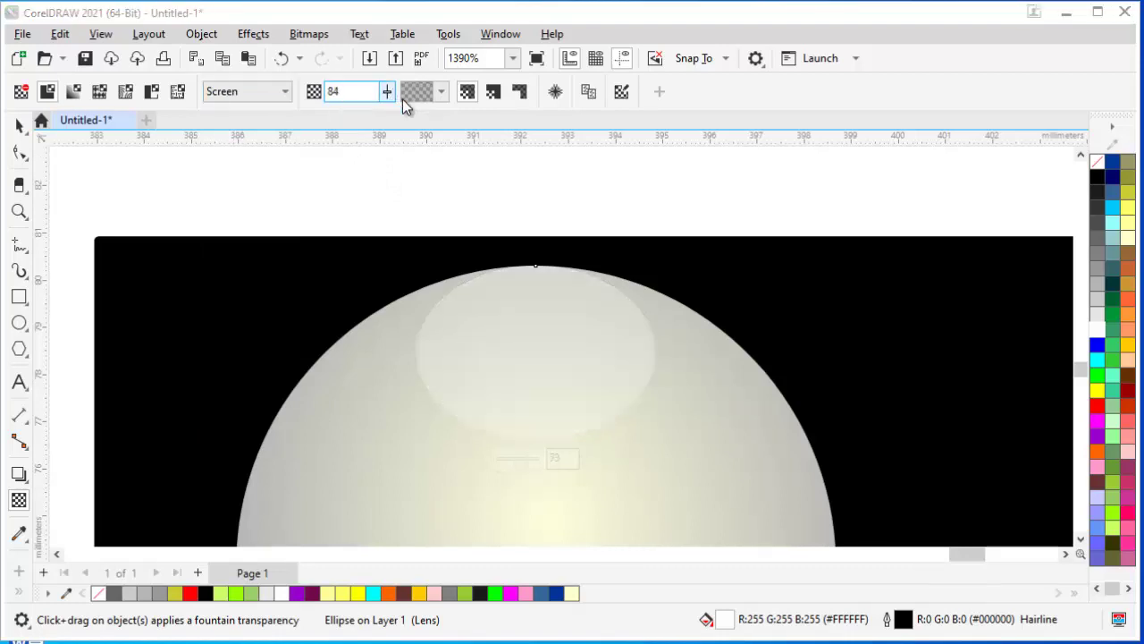
{"action": "scroll", "coordinate": [537, 259], "scroll_direction": "down", "scroll_amount": 1}
{"action": "scroll", "coordinate": [447, 256], "scroll_direction": "down", "scroll_amount": 1}
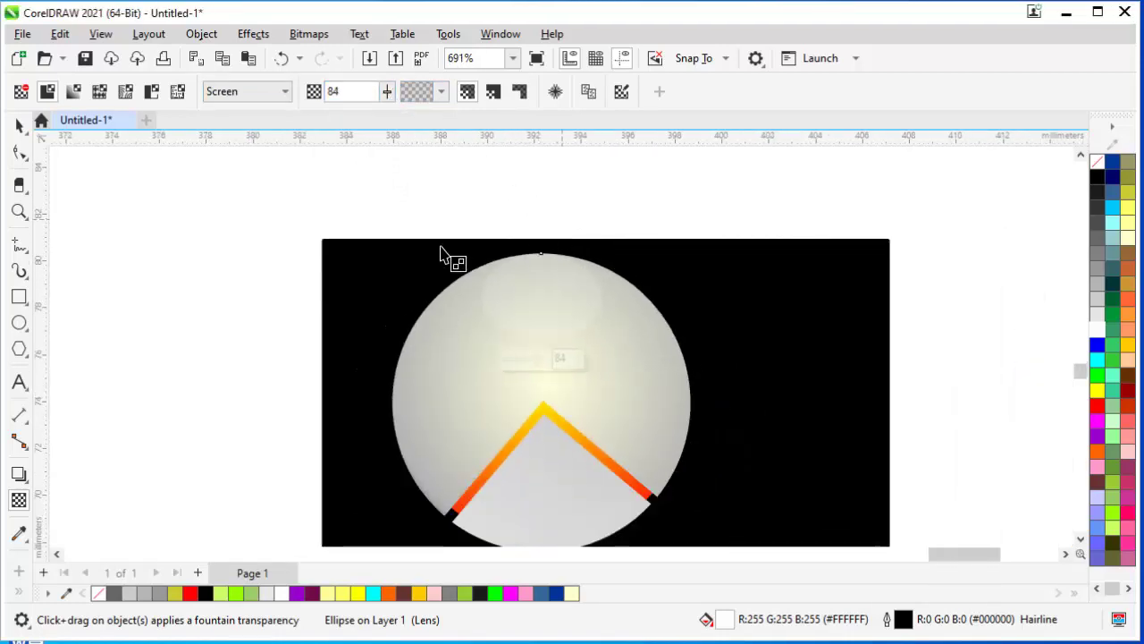
{"action": "left_click", "coordinate": [20, 125]}
Marquee-select the black rectangle, circle group and highlight ellipse, then zoom in on them.
{"action": "scroll", "coordinate": [330, 189], "scroll_direction": "down", "scroll_amount": 1}
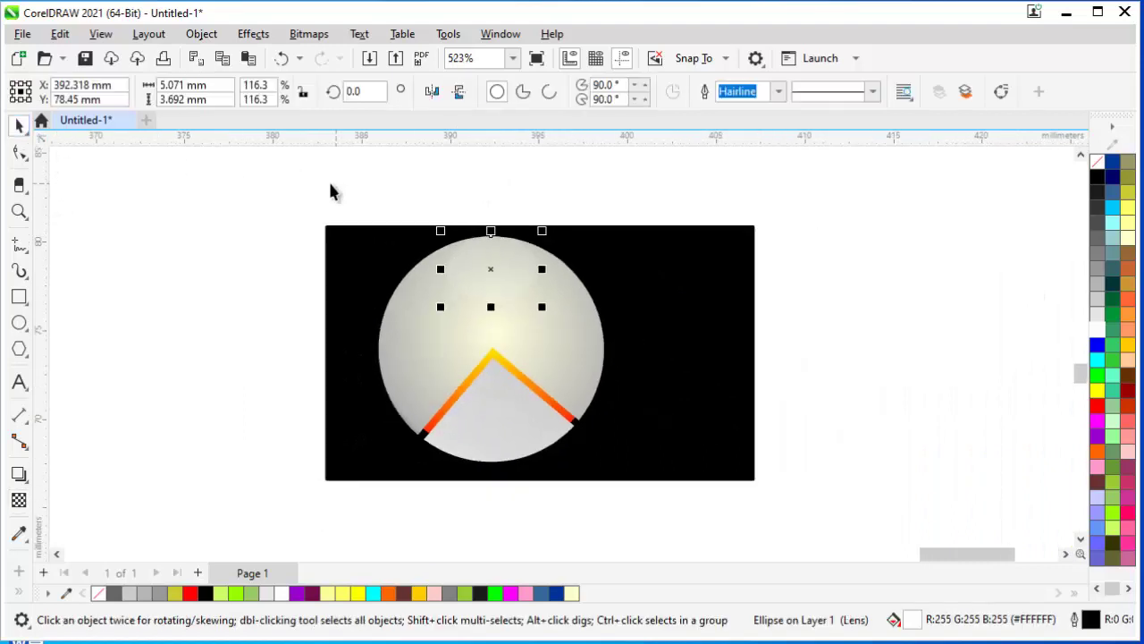
{"action": "left_click_drag", "start_coordinate": [280, 183], "coordinate": [436, 358]}
{"action": "left_click_drag", "start_coordinate": [501, 398], "coordinate": [793, 506]}
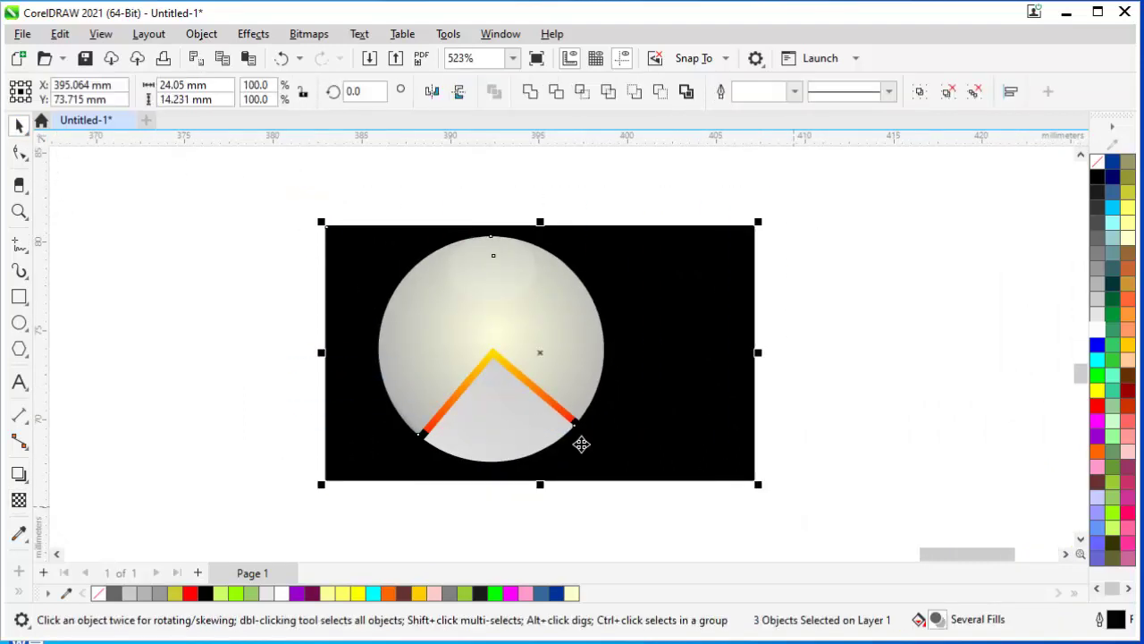
{"action": "scroll", "coordinate": [572, 429], "scroll_direction": "up", "scroll_amount": 1}
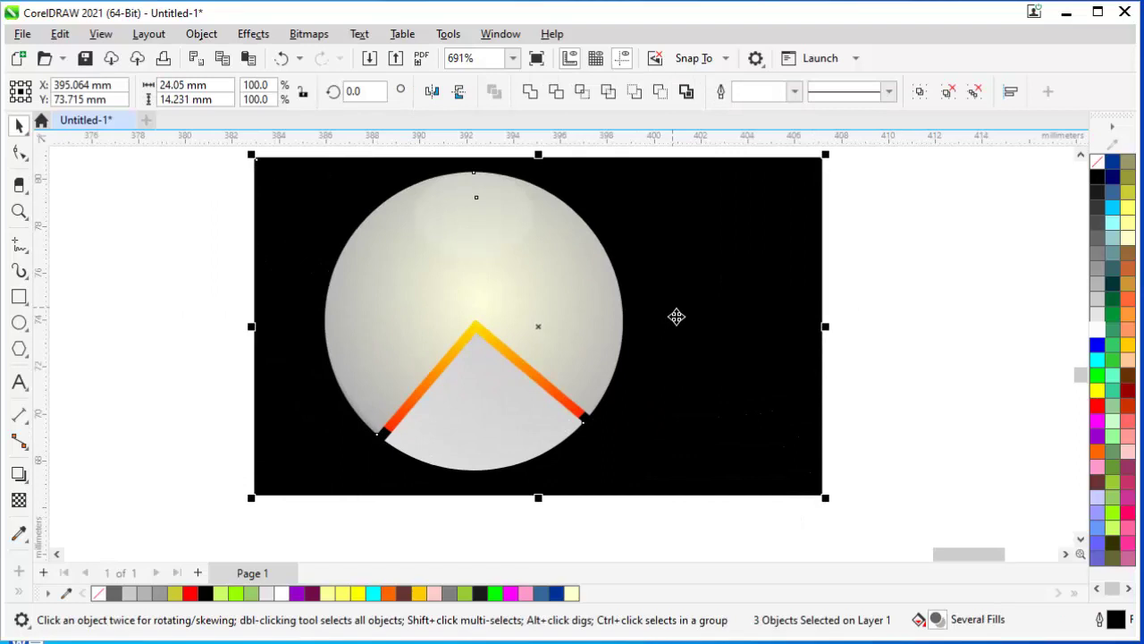
{"action": "scroll", "coordinate": [814, 322], "scroll_direction": "up", "scroll_amount": 1}
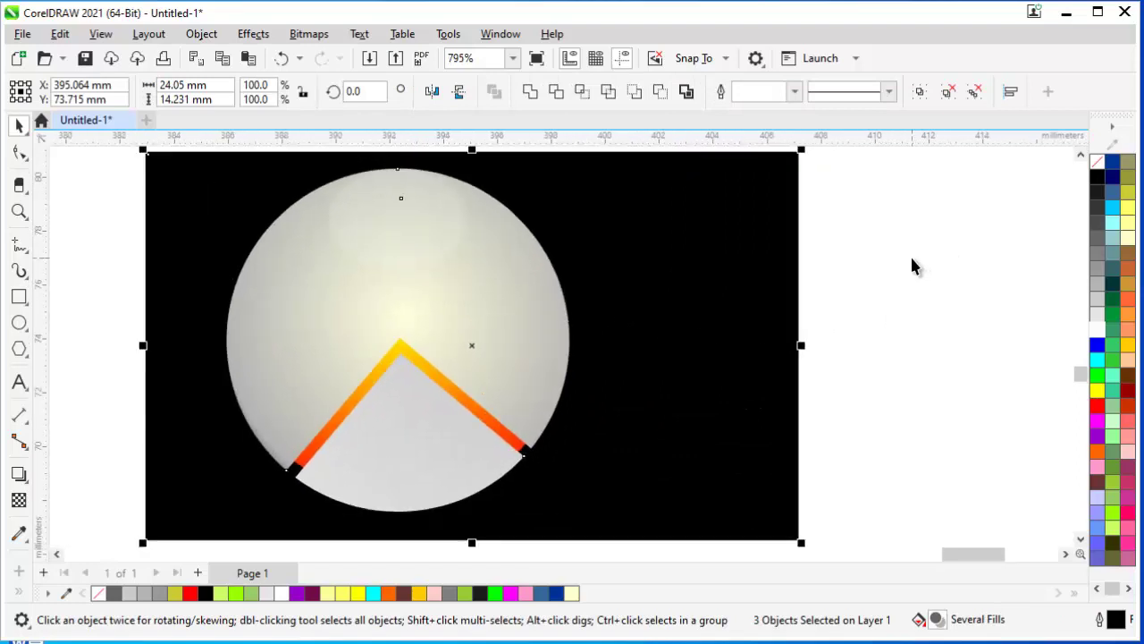